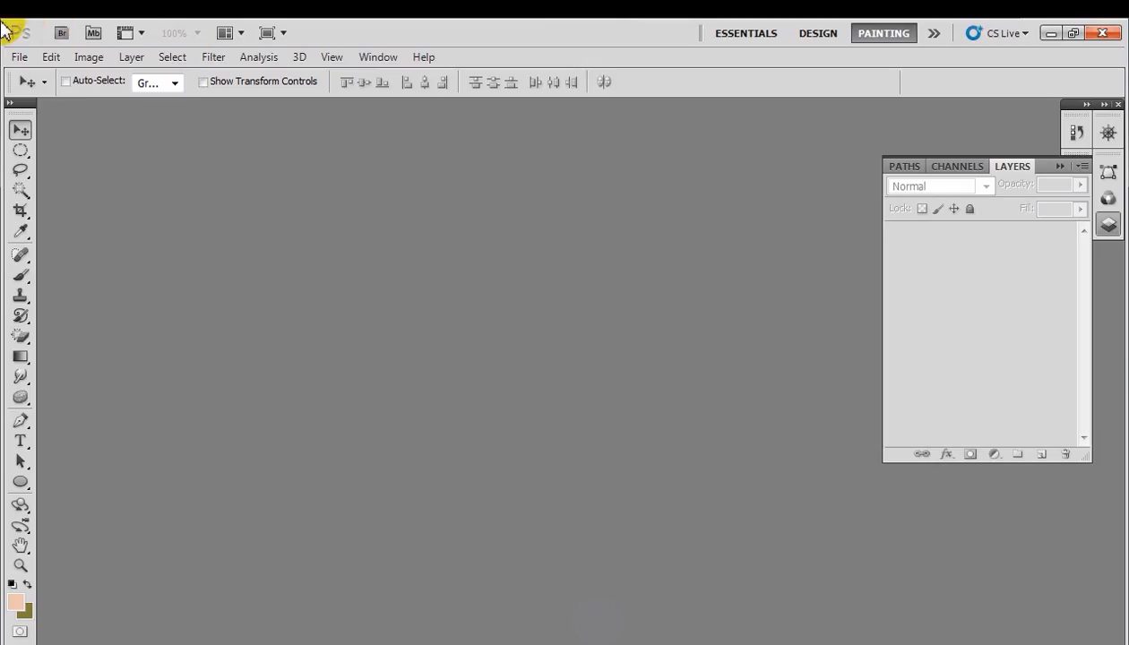
Step: Create a new document 1280 pixels wide and 800 pixels high
click(18, 58)
click(33, 40)
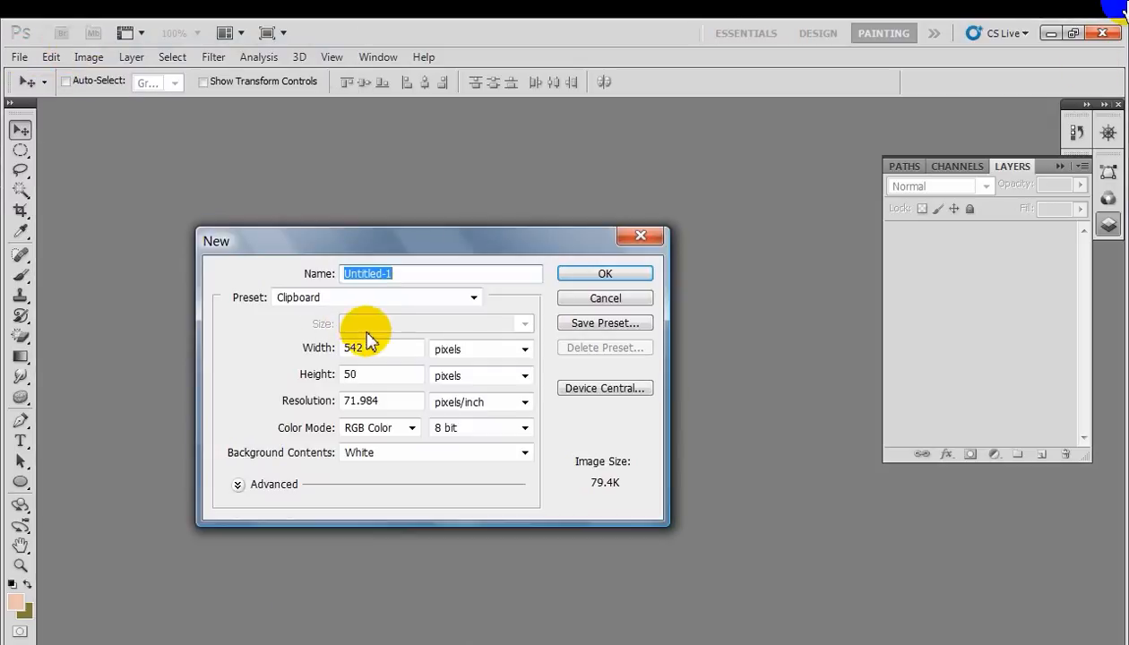
drag(371, 347, 338, 351)
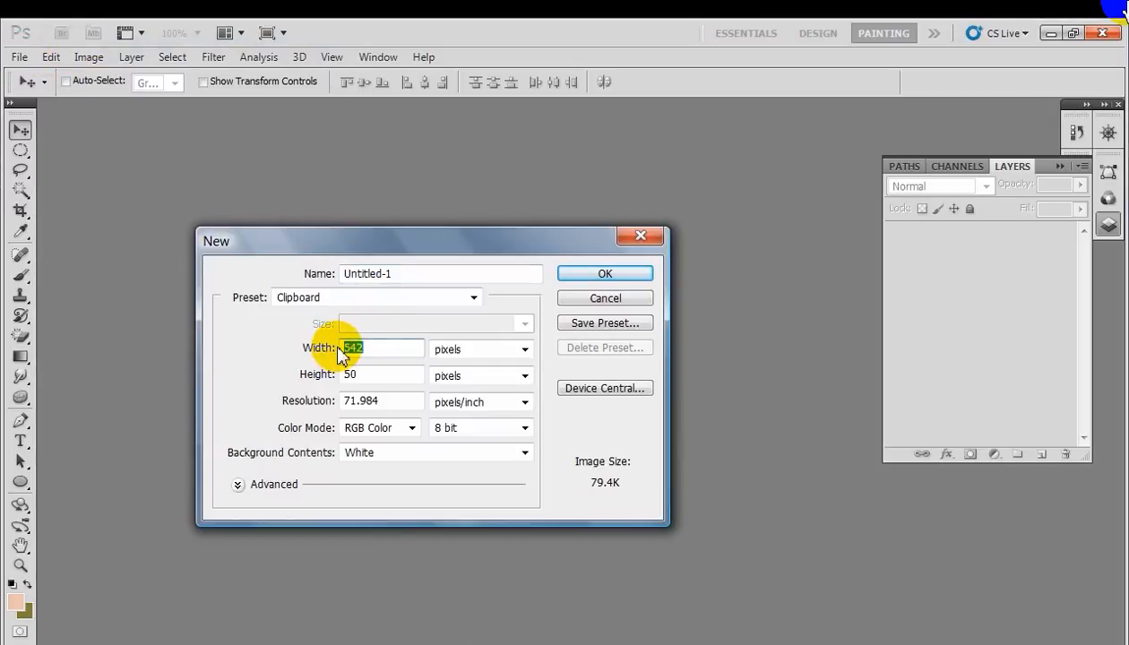
text(1200)
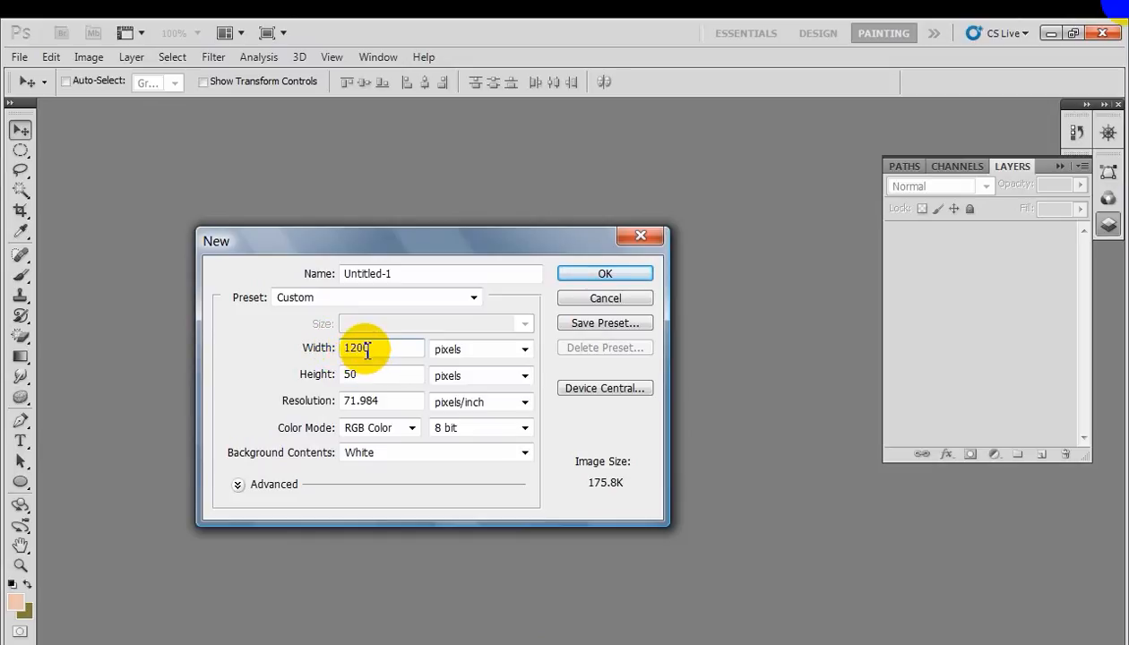
text(80)
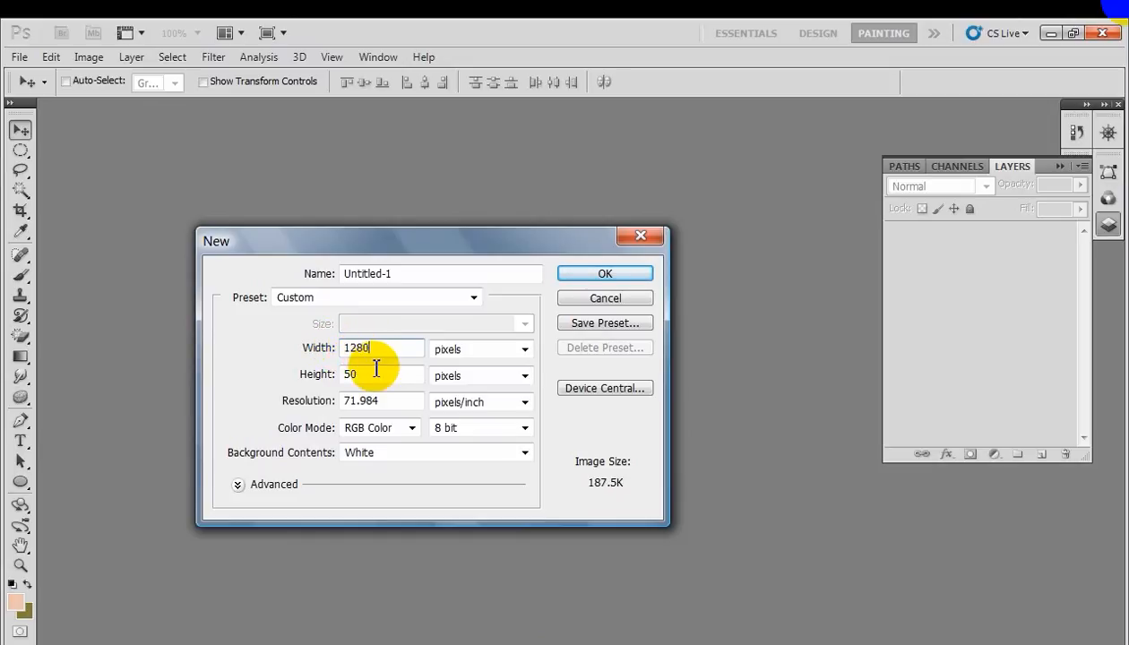
drag(374, 375, 331, 380)
text(80)
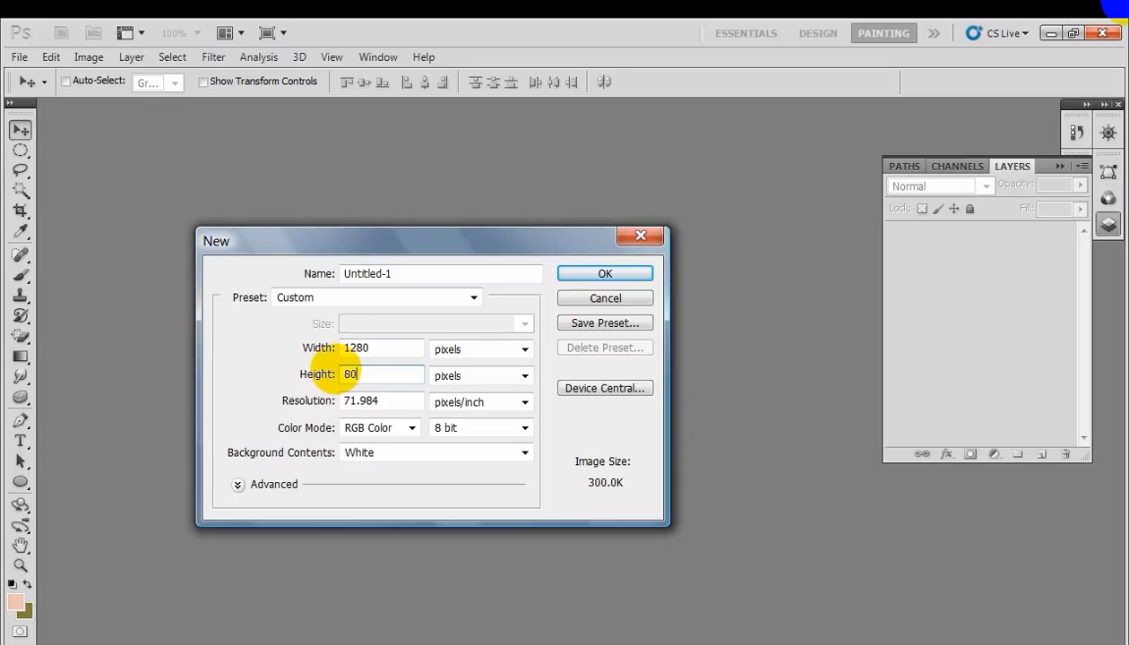
text(0)
click(632, 274)
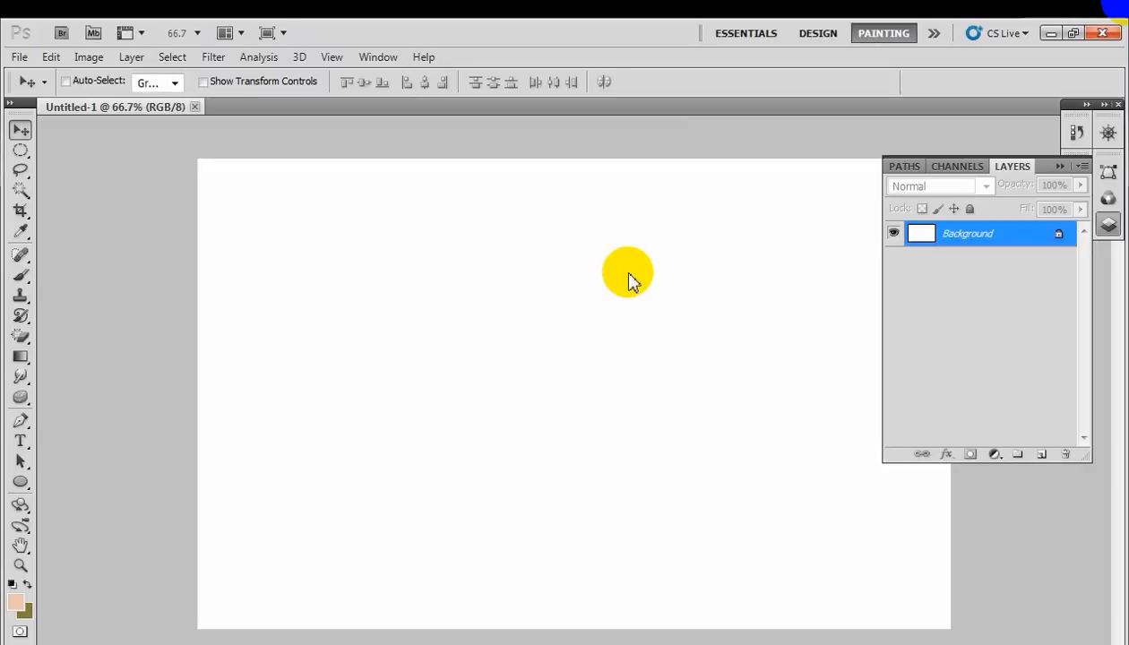
Step: Restore the default foreground and background colors and fill the Background layer with black using the Paint Bucket
click(11, 584)
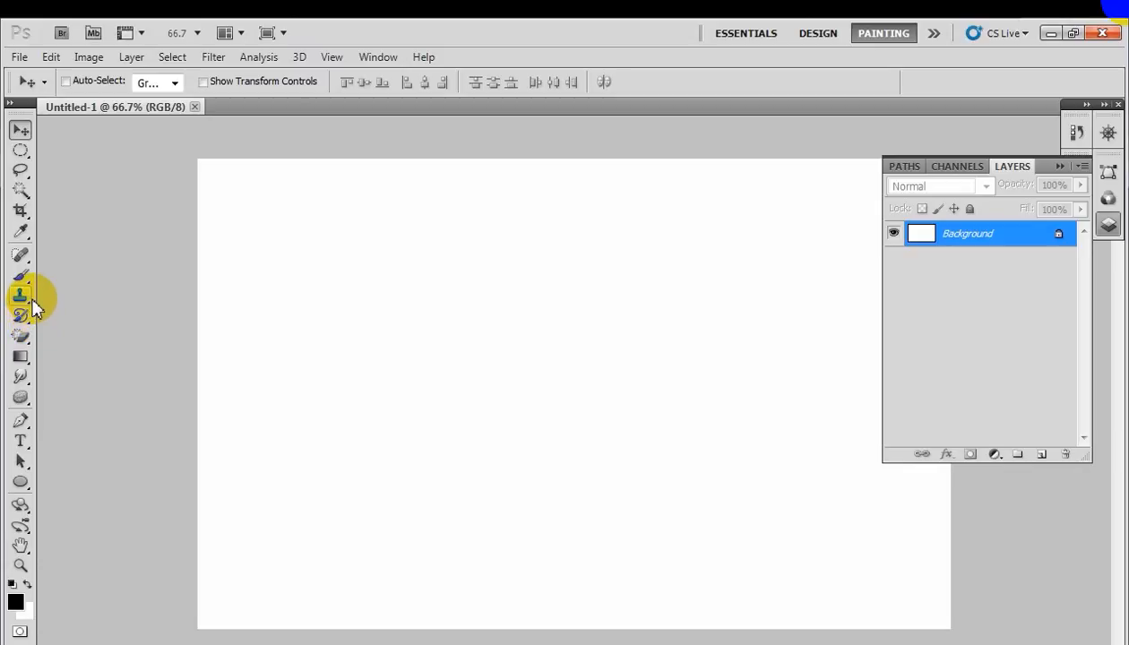
click(20, 357)
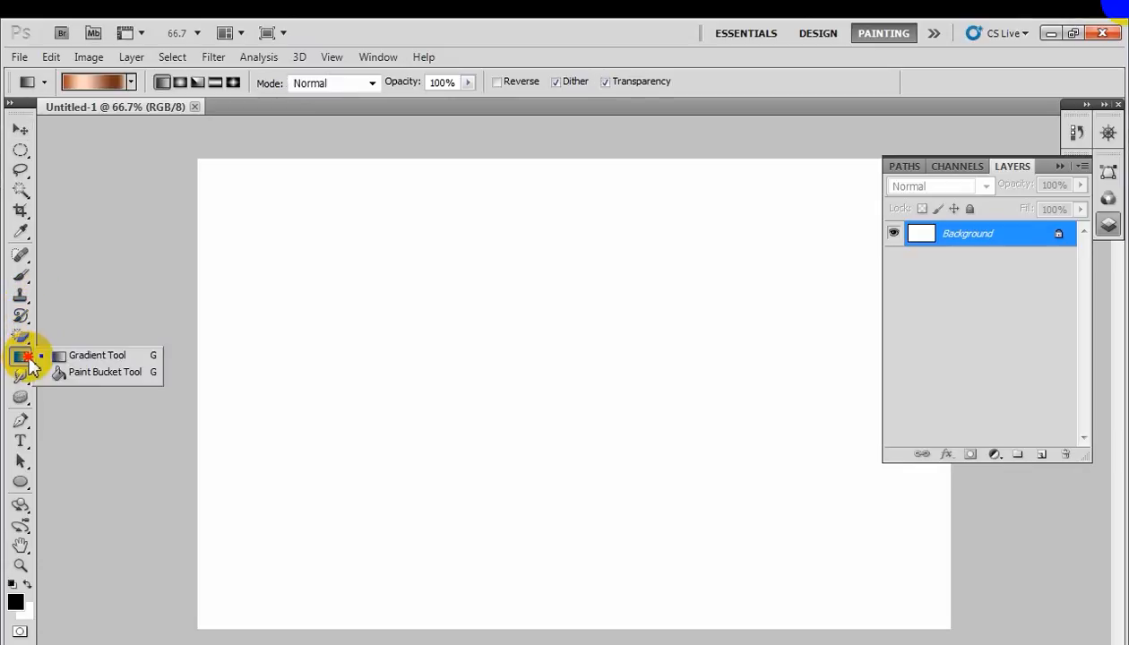
click(90, 372)
click(270, 336)
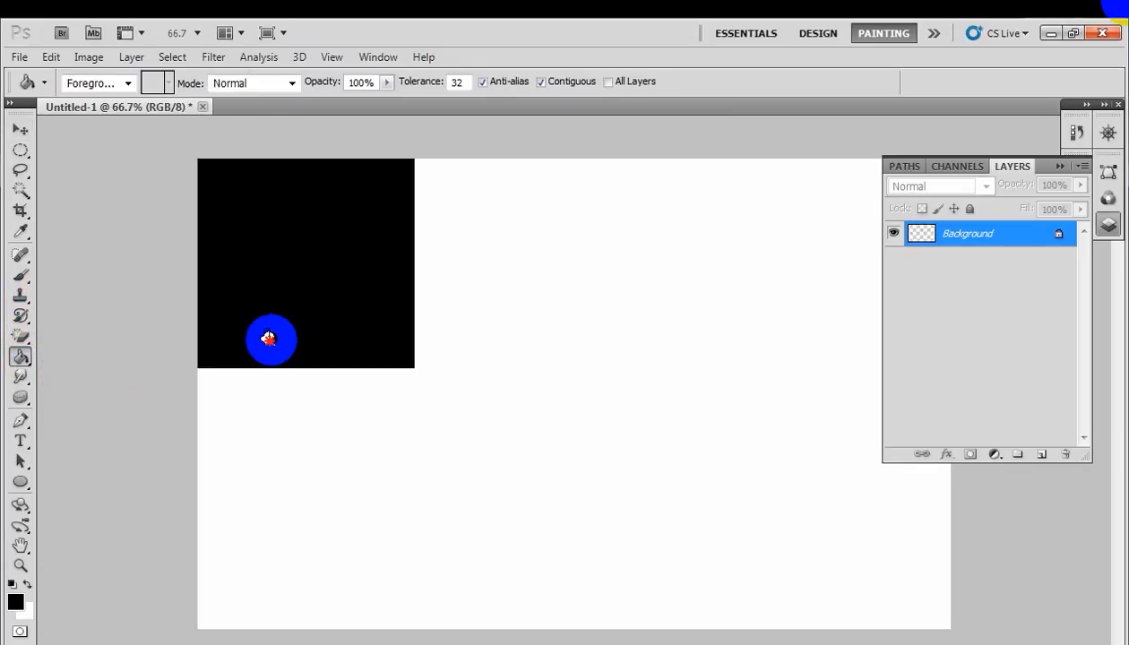
Step: Apply the Add Noise filter to the black background at 100% with Uniform distribution and Monochromatic enabled
click(213, 56)
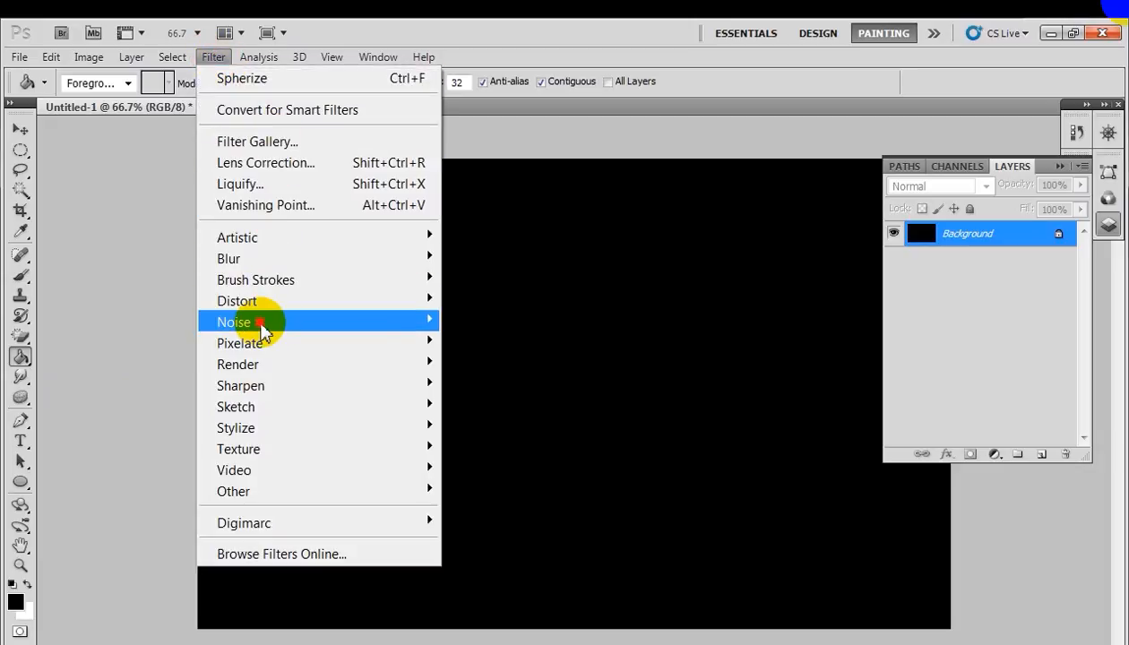
mouse_move(391, 323)
click(457, 320)
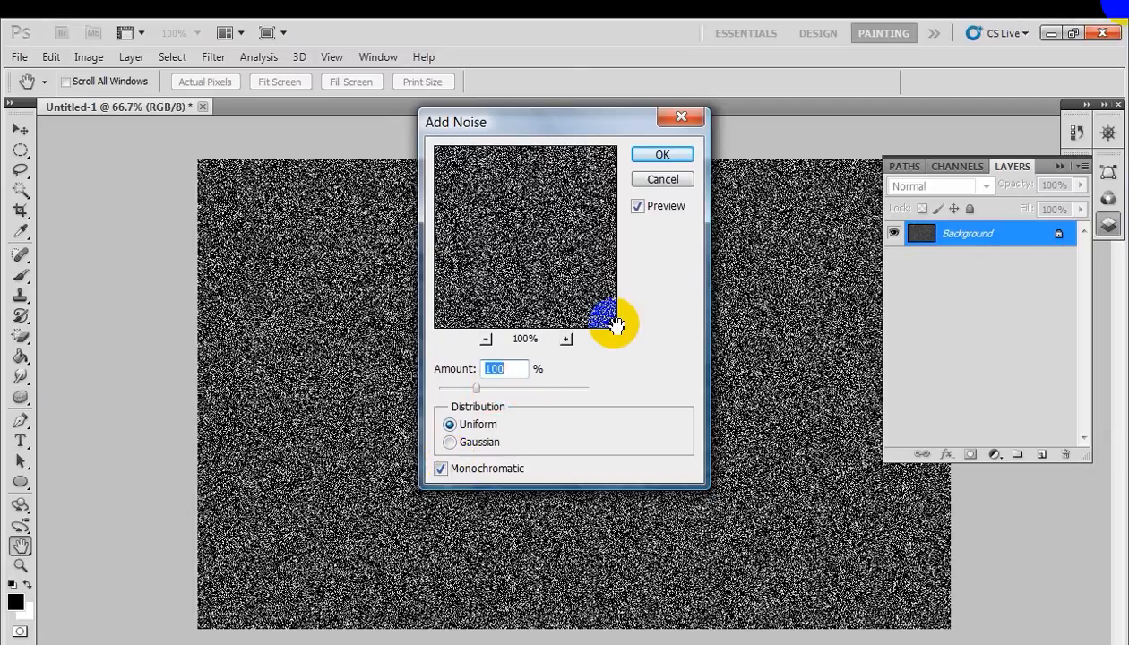
click(668, 156)
key(g)
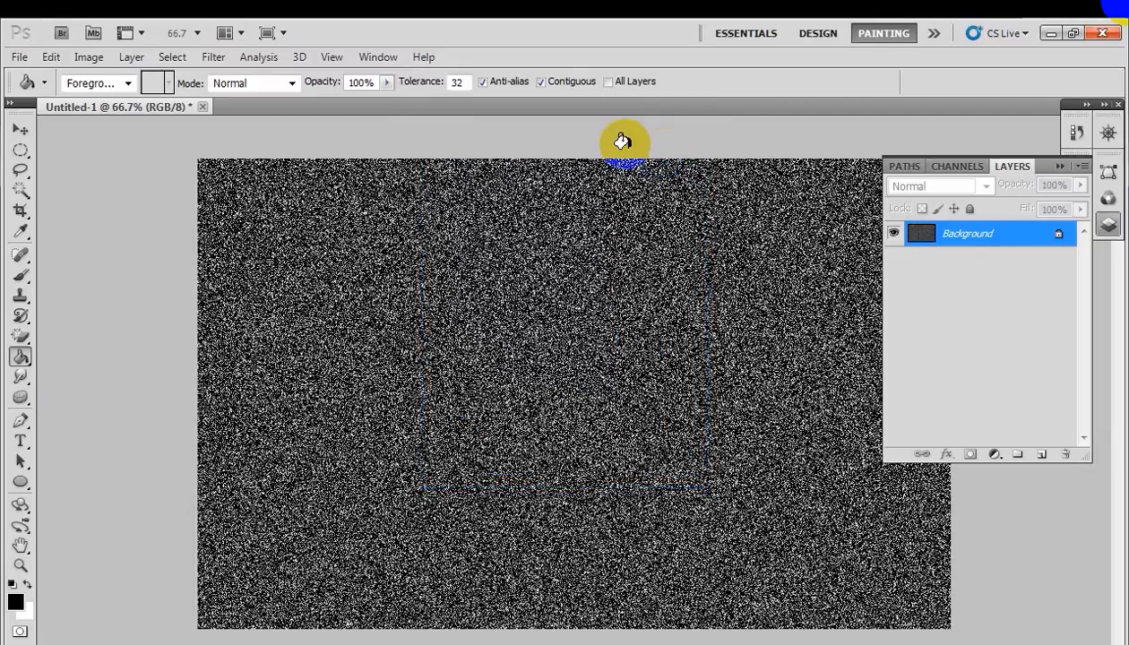
Step: Apply the basic Blur filter to the noisy background
click(213, 57)
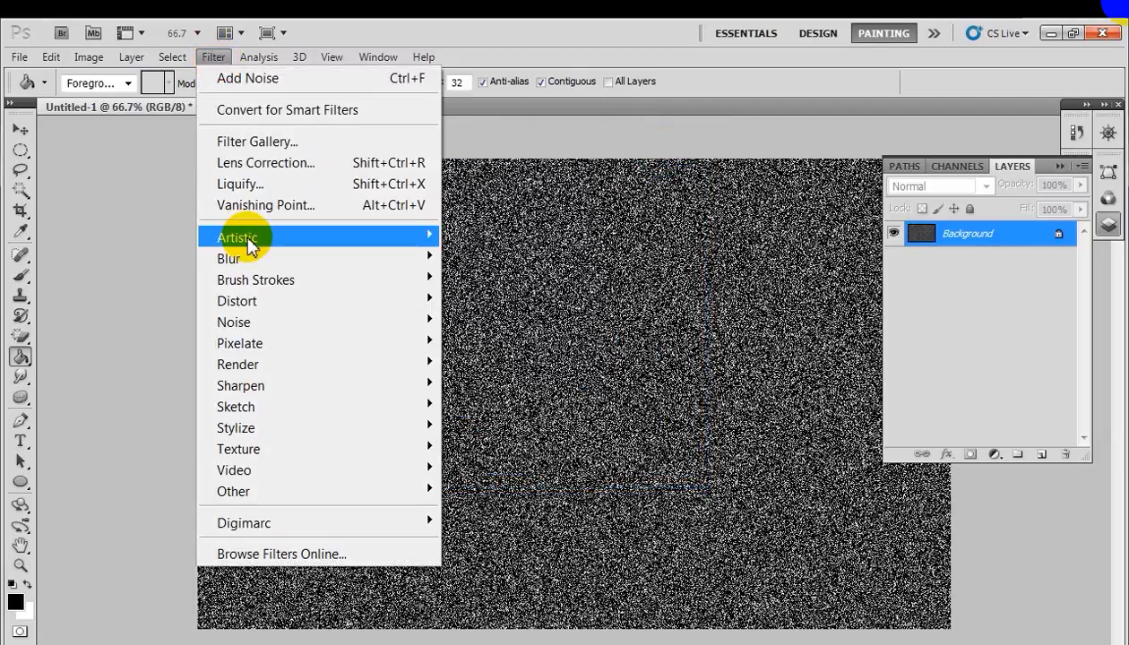
mouse_move(251, 262)
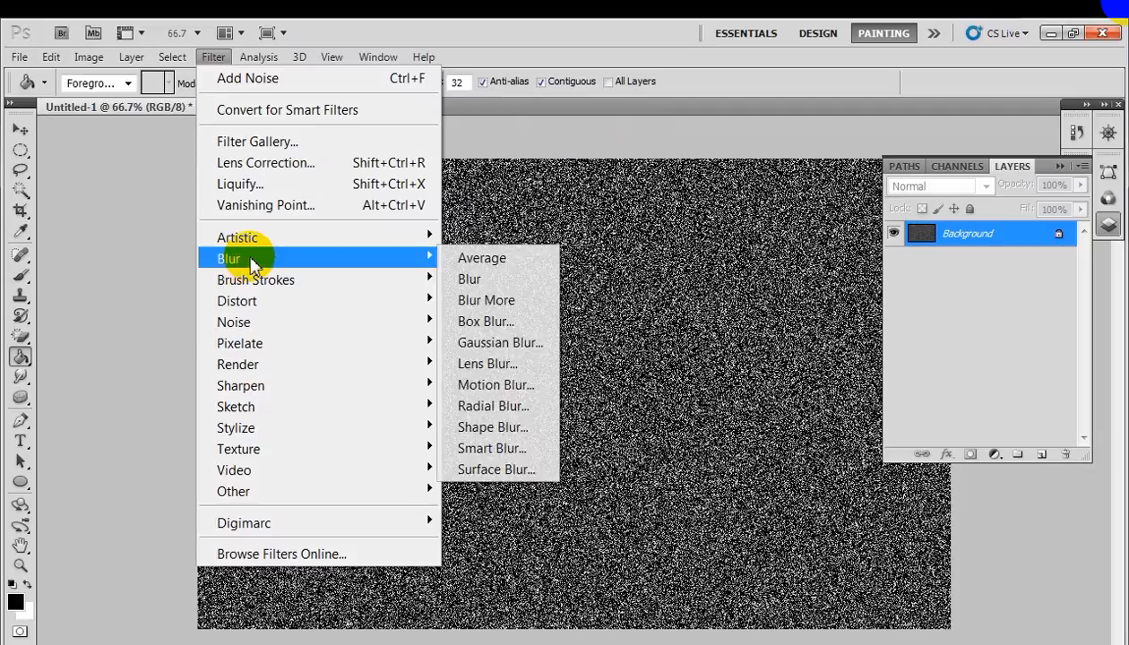
click(470, 280)
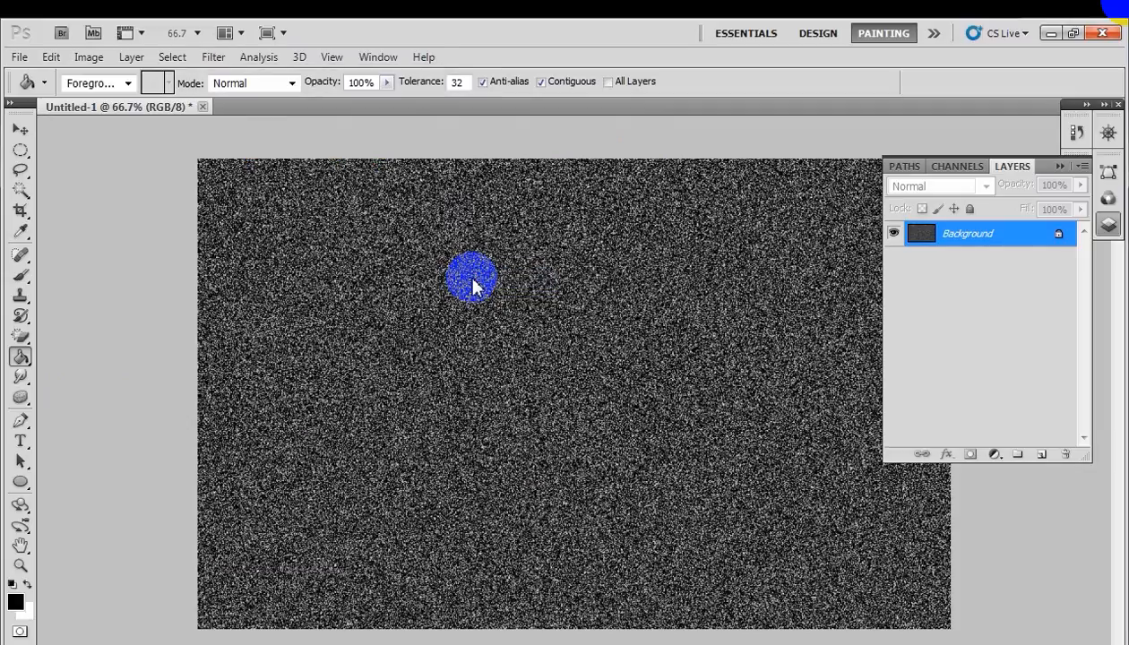
Step: Adjust the background's Levels, raising the black input and lowering the white input to turn the noise into scattered stars on black
click(90, 57)
mouse_move(115, 111)
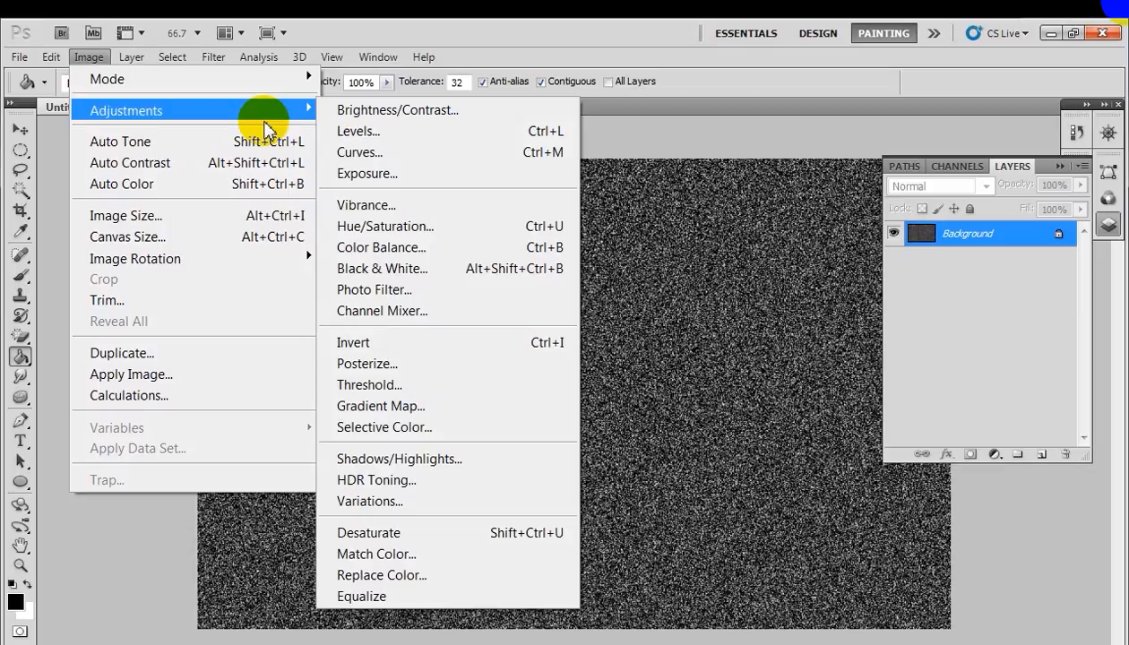
click(350, 132)
drag(570, 358, 693, 363)
drag(794, 358, 708, 359)
click(840, 195)
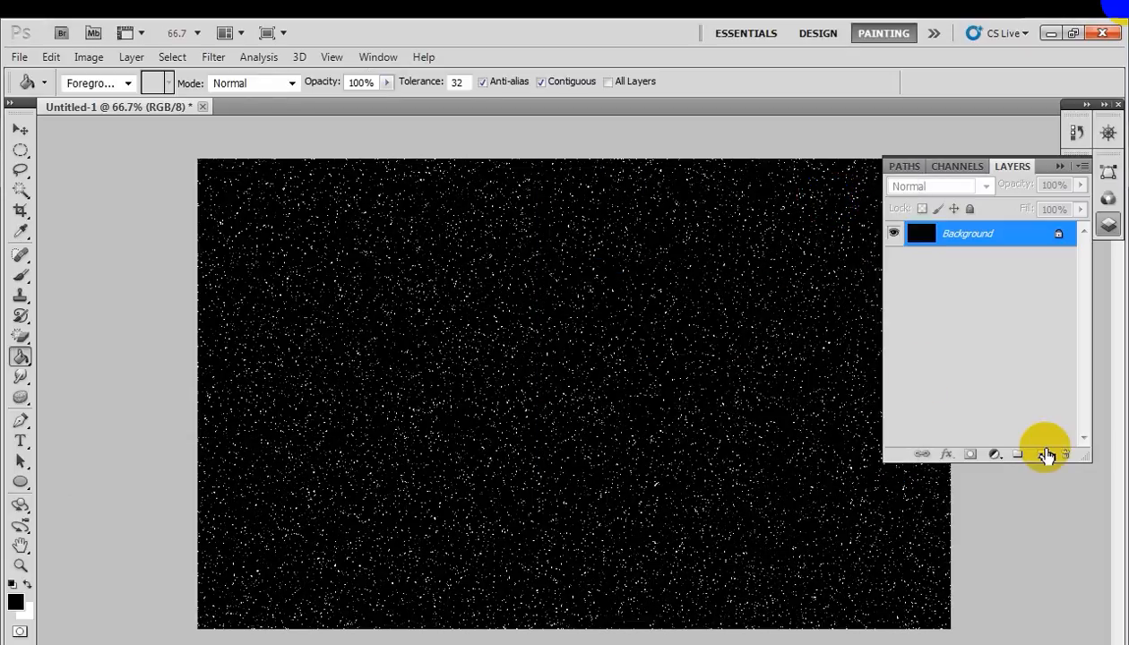
Step: Add a new layer and draw a circular Elliptical Marquee selection near the center of the canvas
click(1042, 456)
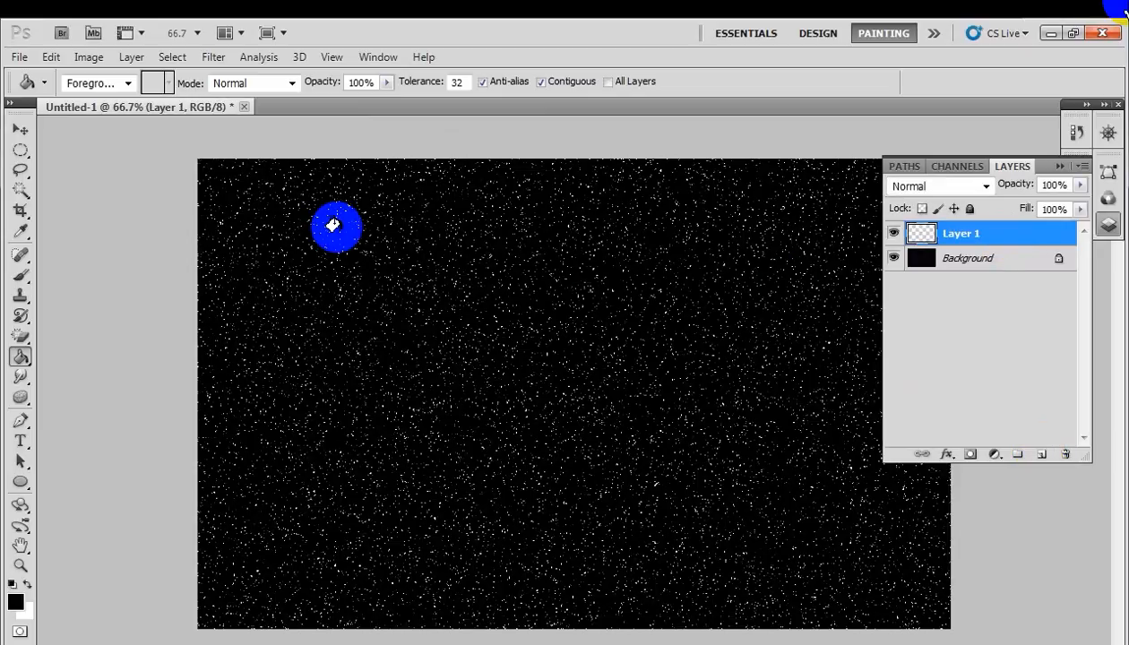
click(28, 157)
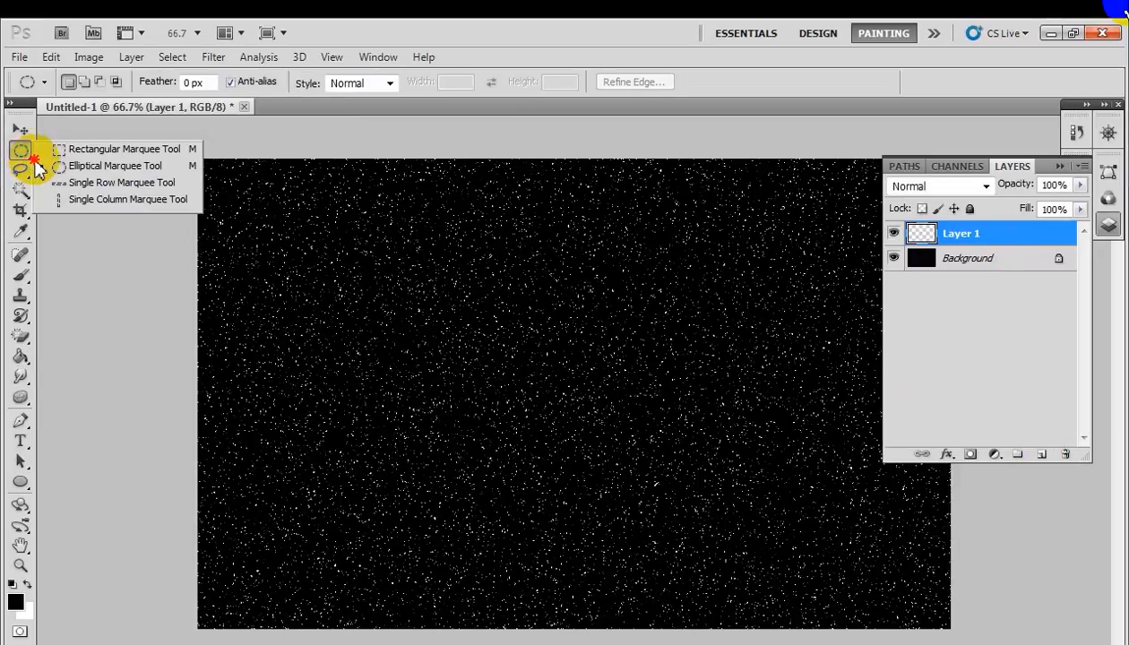
click(54, 167)
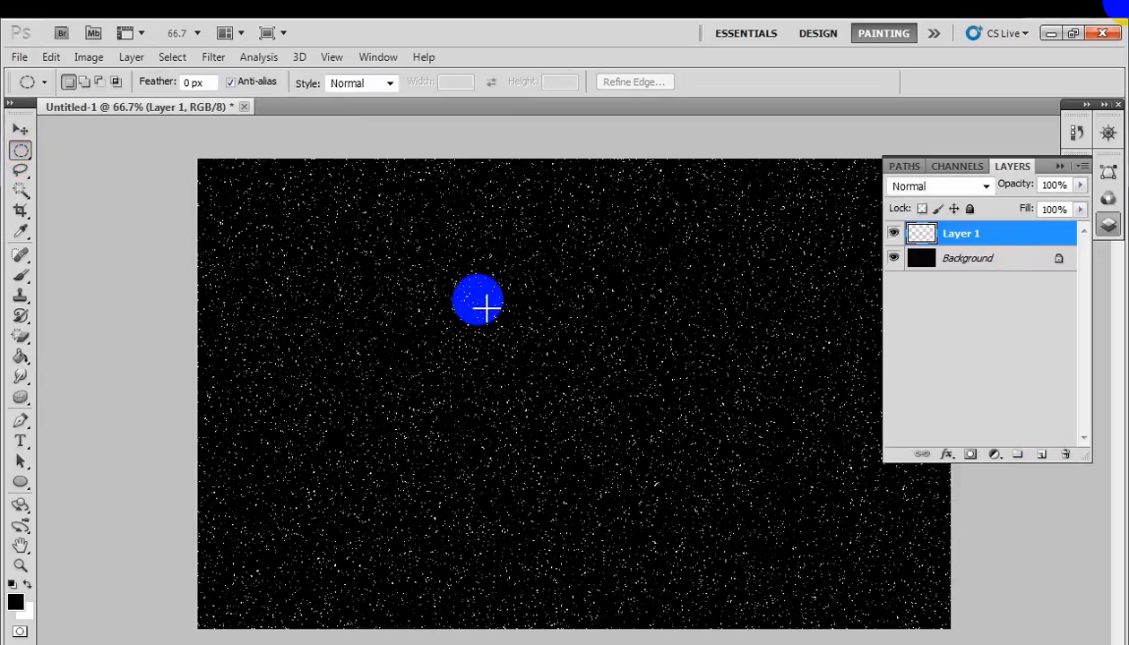
drag(486, 306, 701, 507)
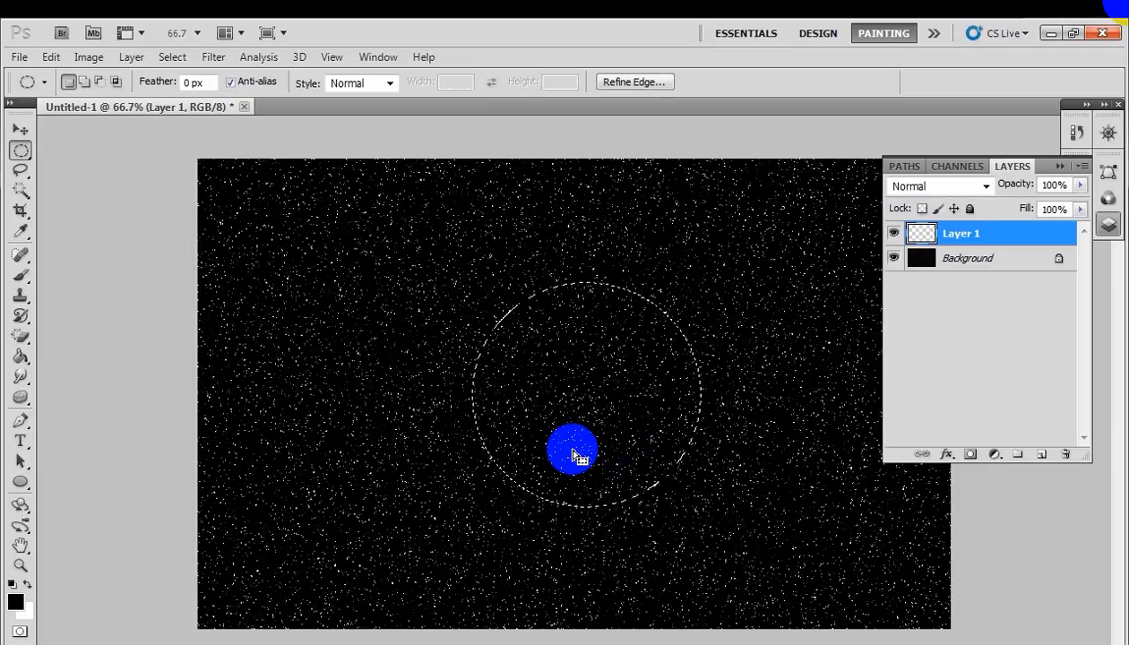
Step: Set the foreground color to bright red and fill the circular selection with it
click(15, 602)
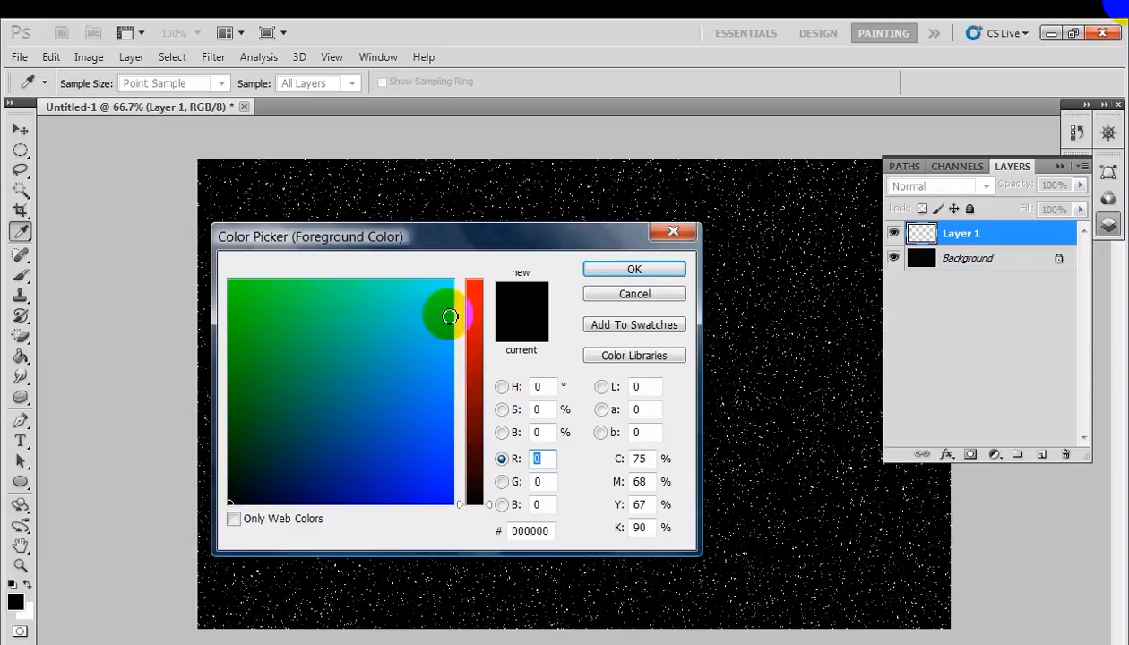
click(473, 285)
click(609, 270)
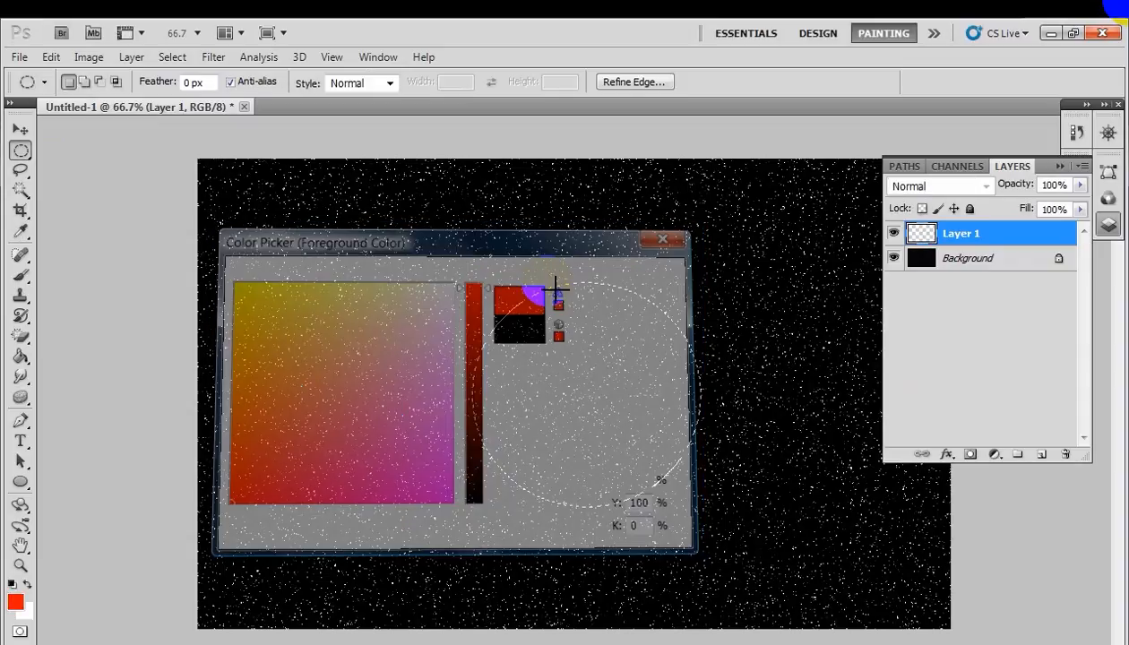
click(20, 356)
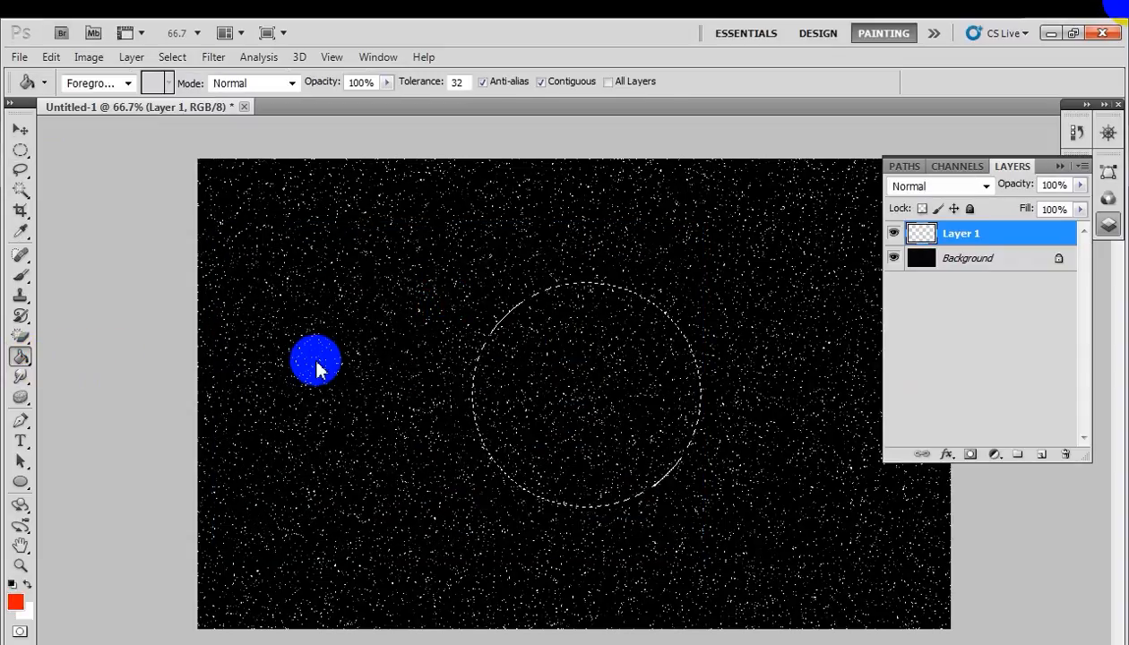
click(516, 378)
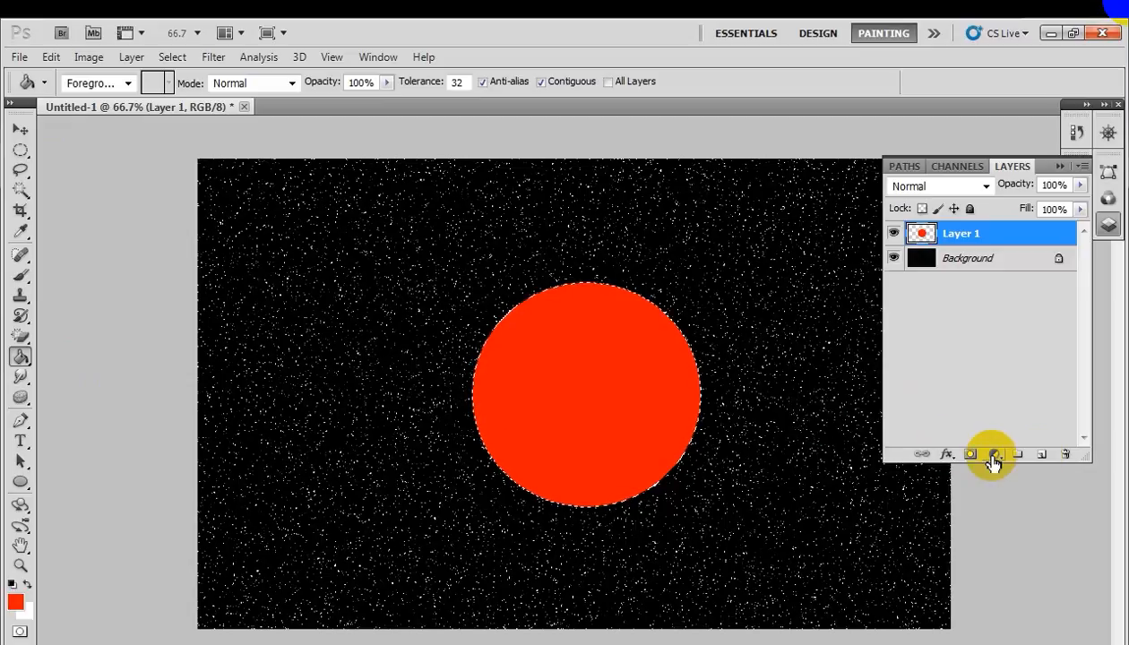
Step: Add another layer, draw a rectangular selection enclosing the red circle, and fill it with the red foreground color
click(1042, 455)
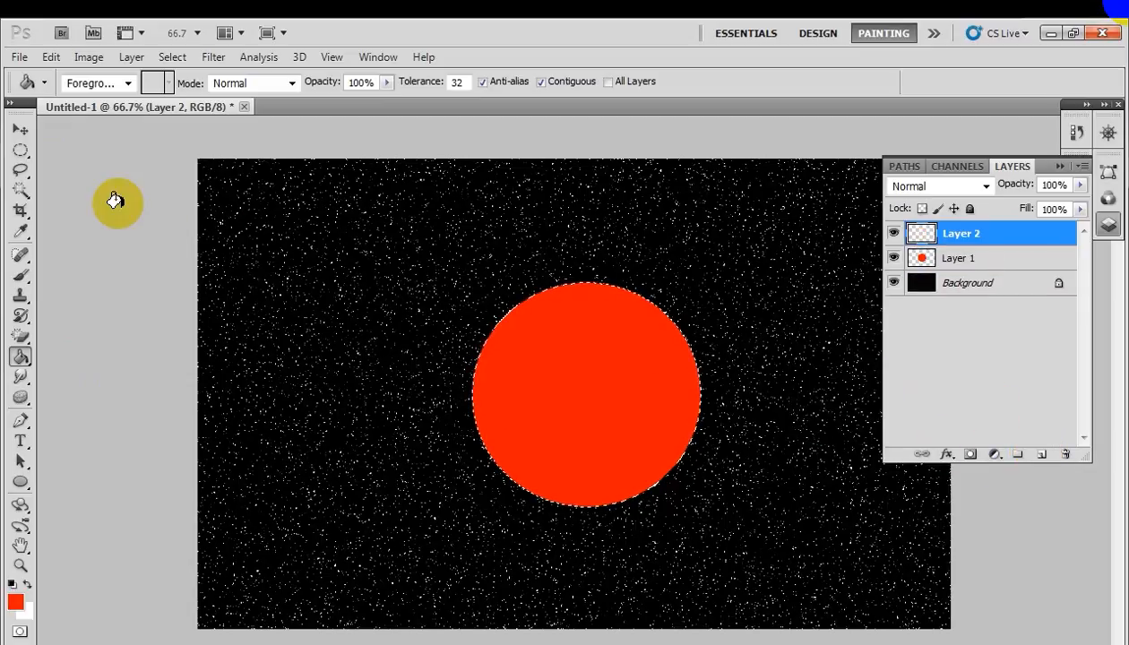
click(20, 151)
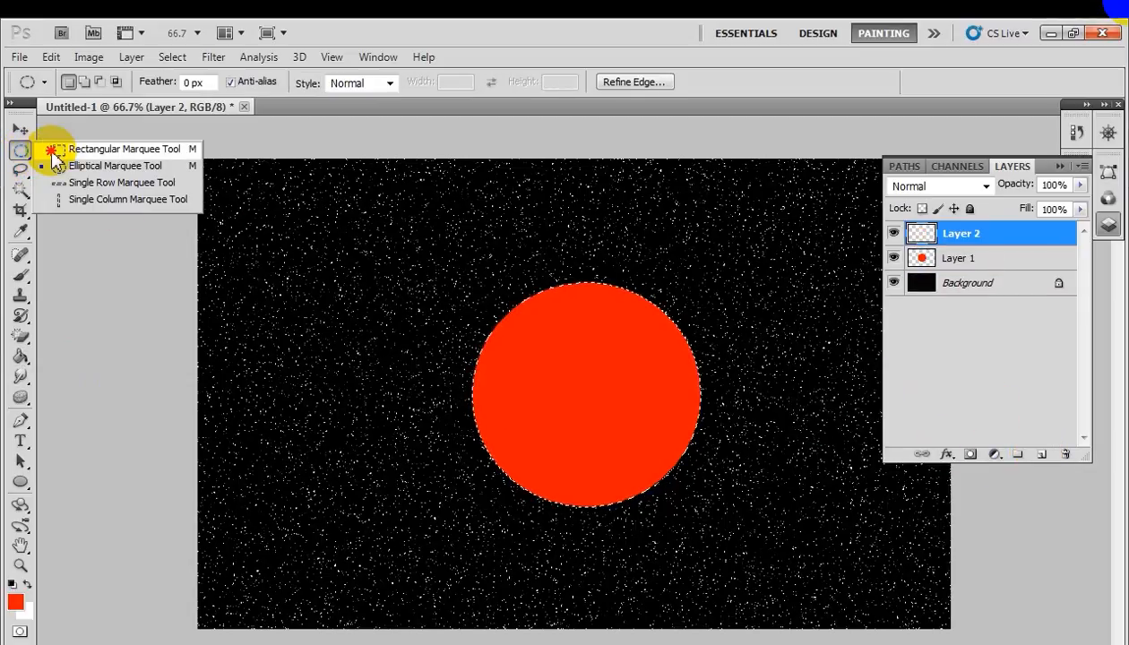
click(55, 149)
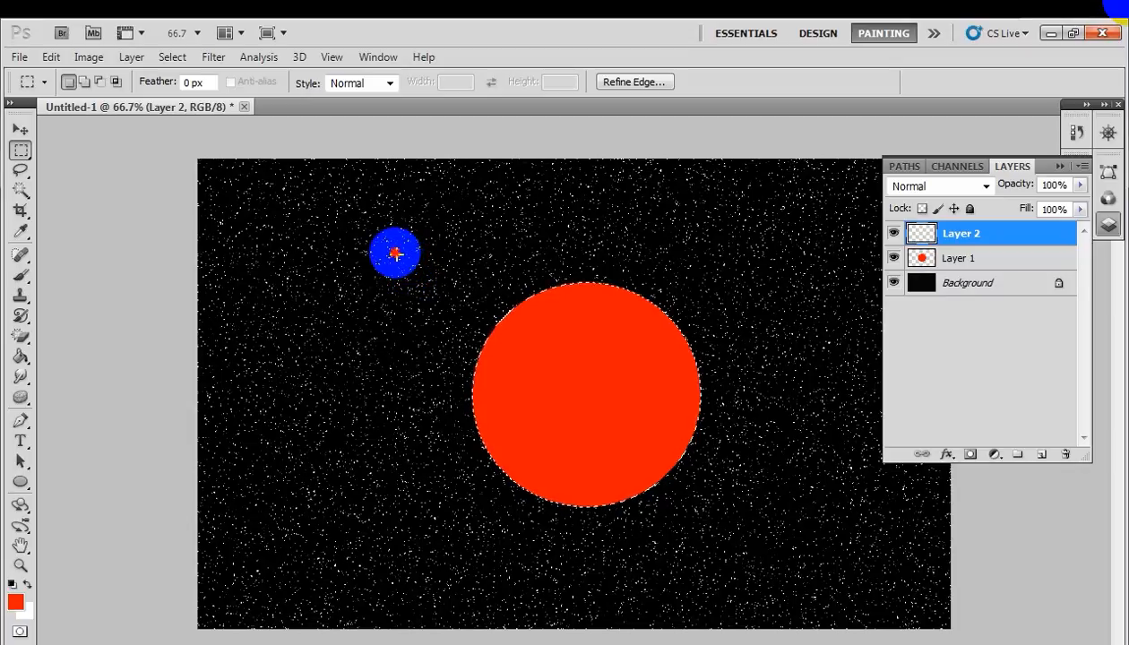
drag(395, 253, 783, 572)
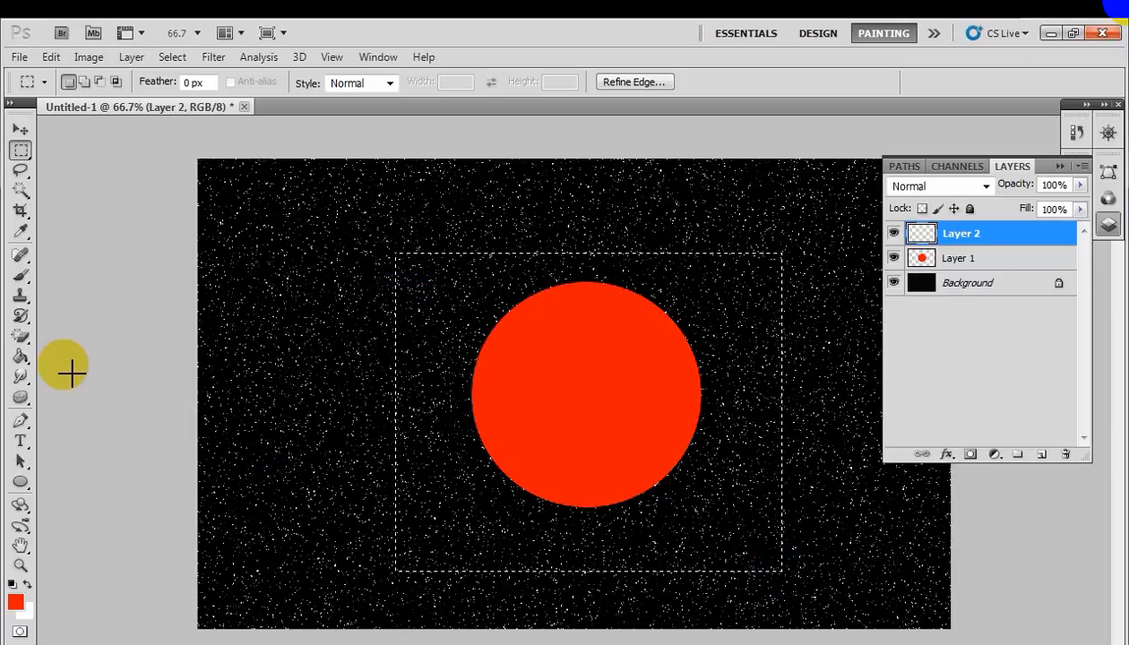
click(21, 356)
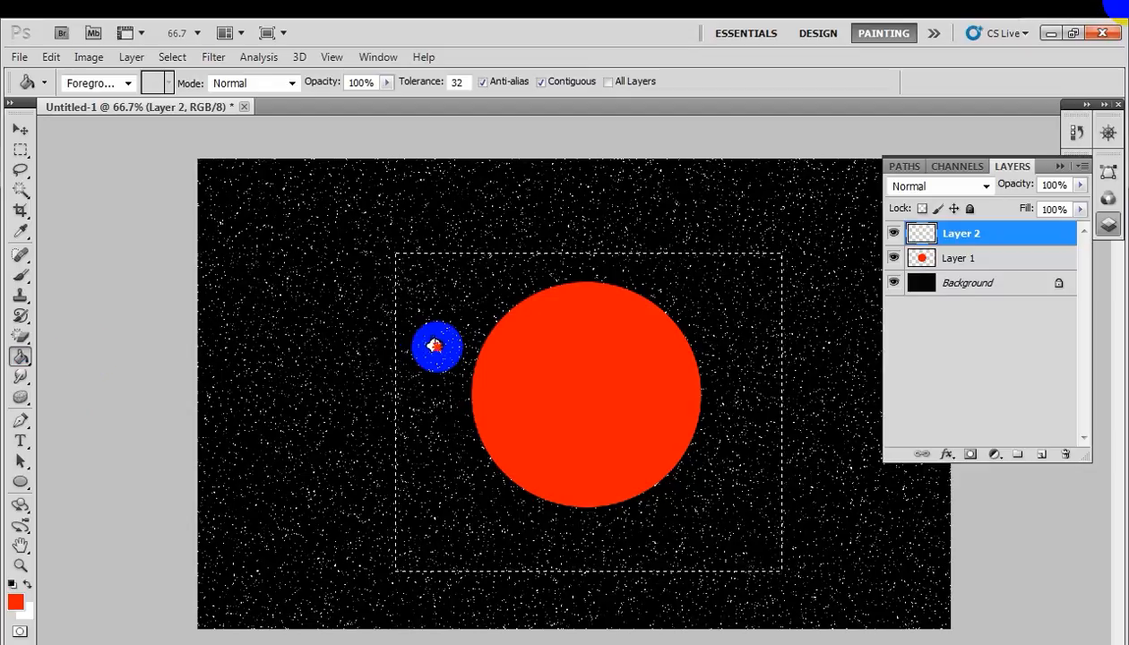
click(433, 344)
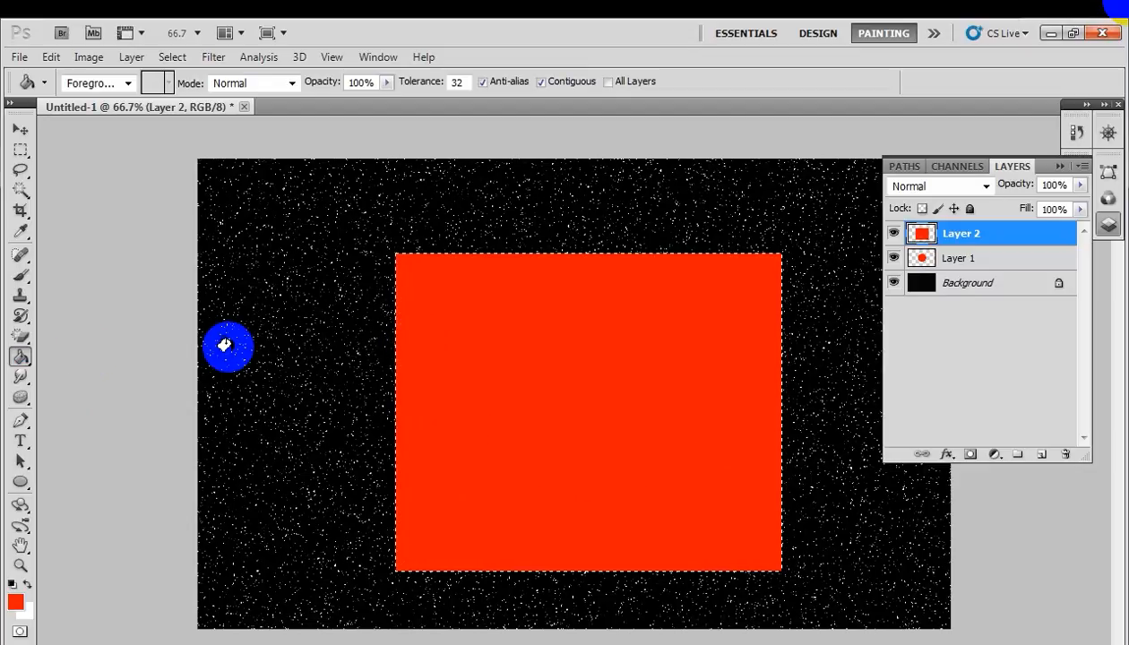
Step: Cover the selected rectangle with a diagonal copper-colored linear gradient using the Gradient tool
right_click(21, 356)
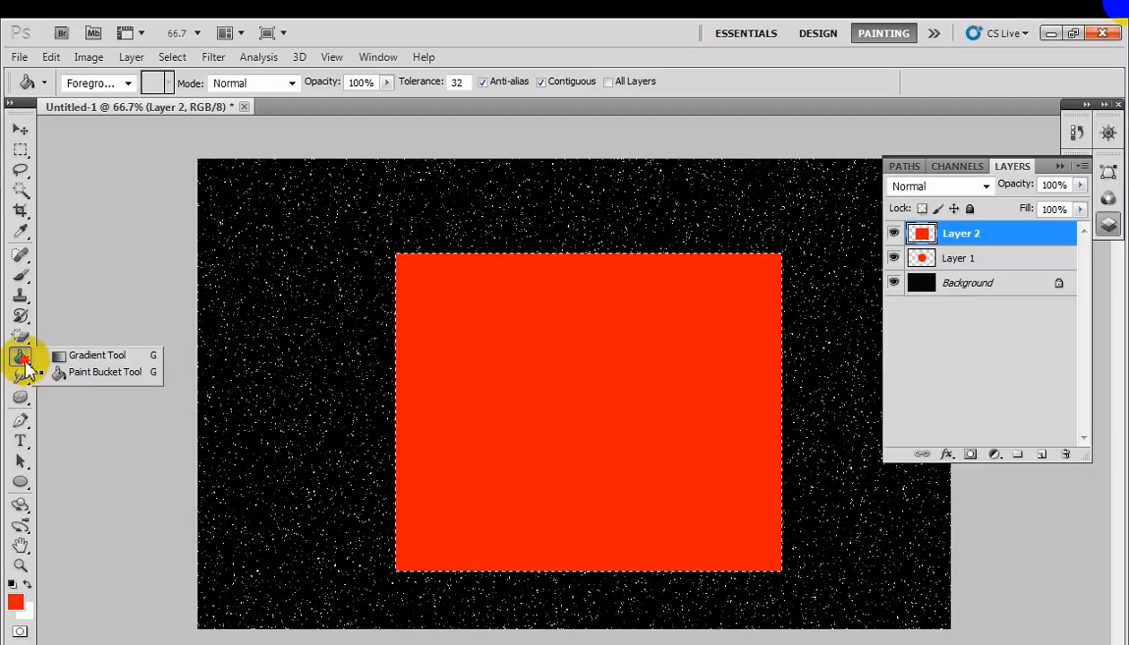
click(50, 358)
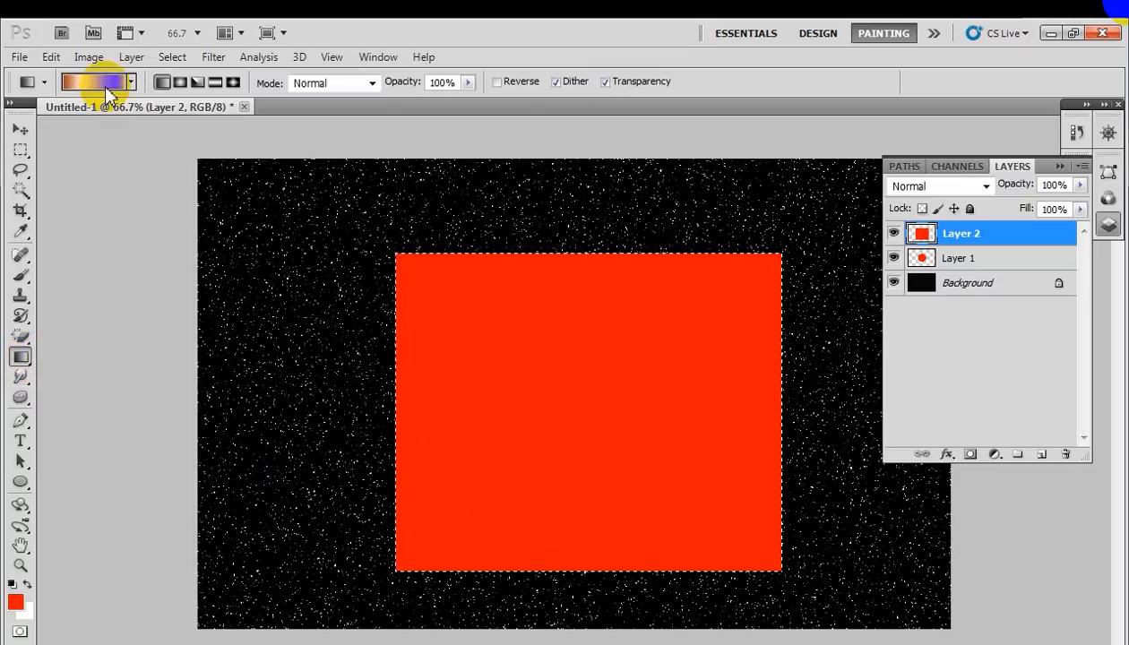
drag(202, 171, 339, 224)
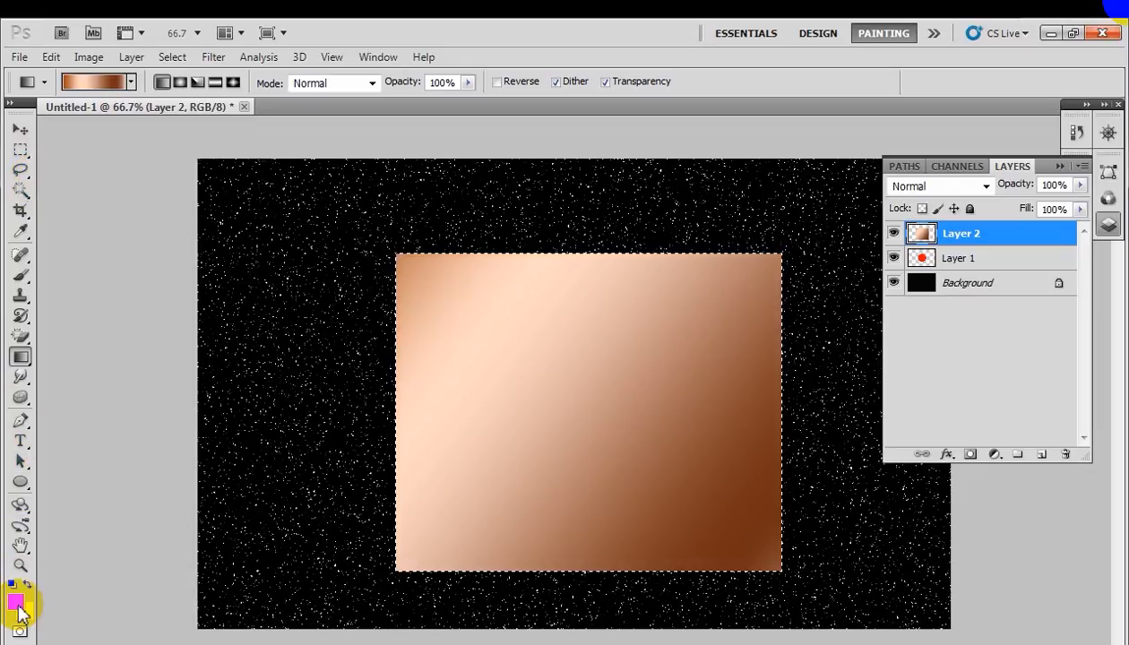
Step: Set the foreground color to green (#09f117) and brush a large irregular landmass across the center of the copper gradient on Layer 2
click(15, 601)
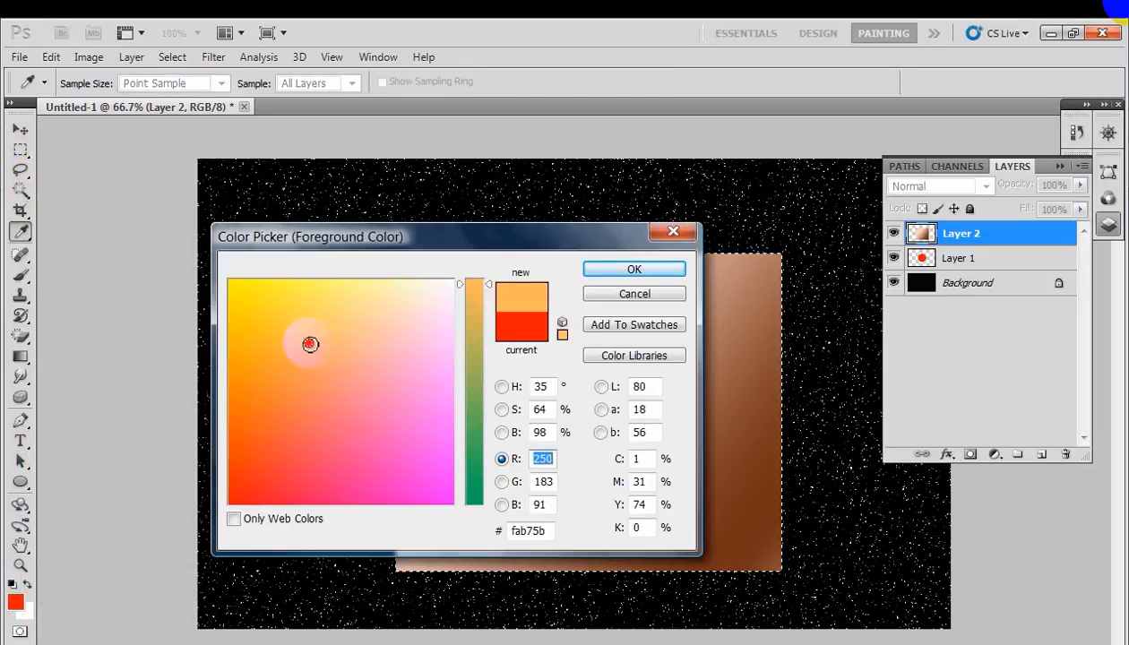
click(476, 502)
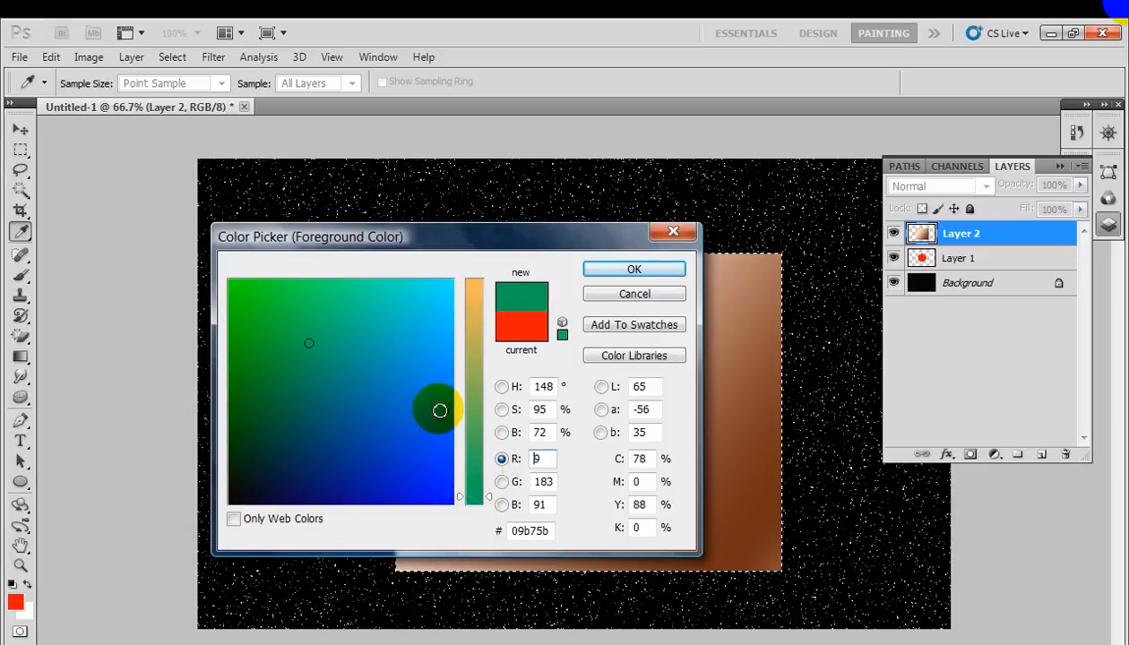
drag(259, 308, 250, 292)
click(594, 270)
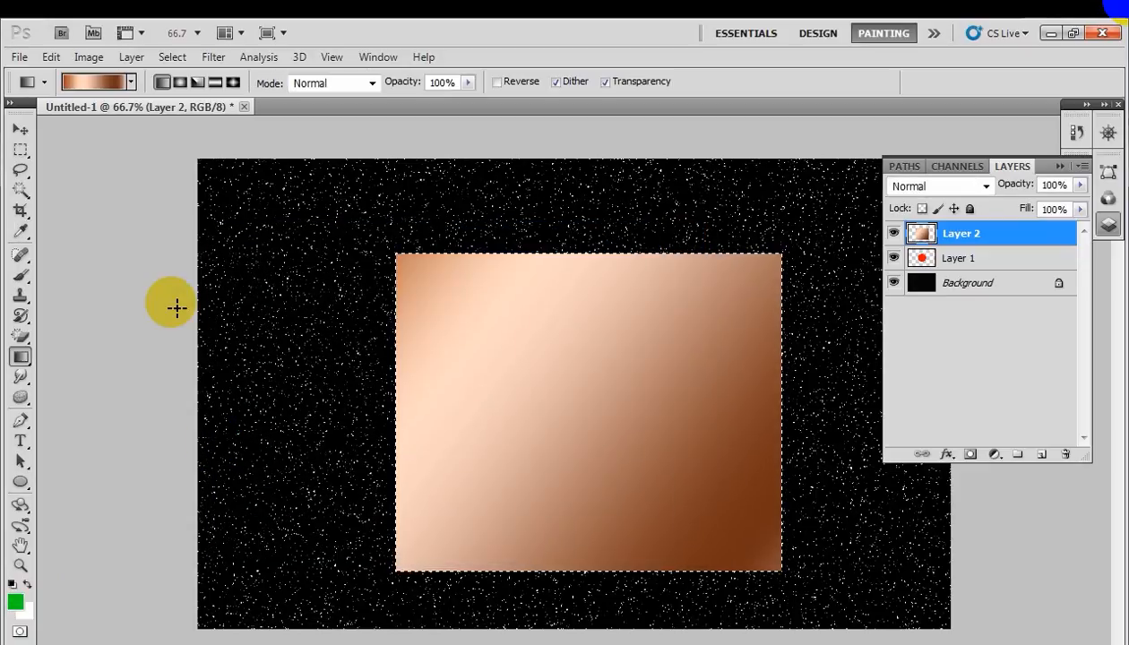
click(21, 275)
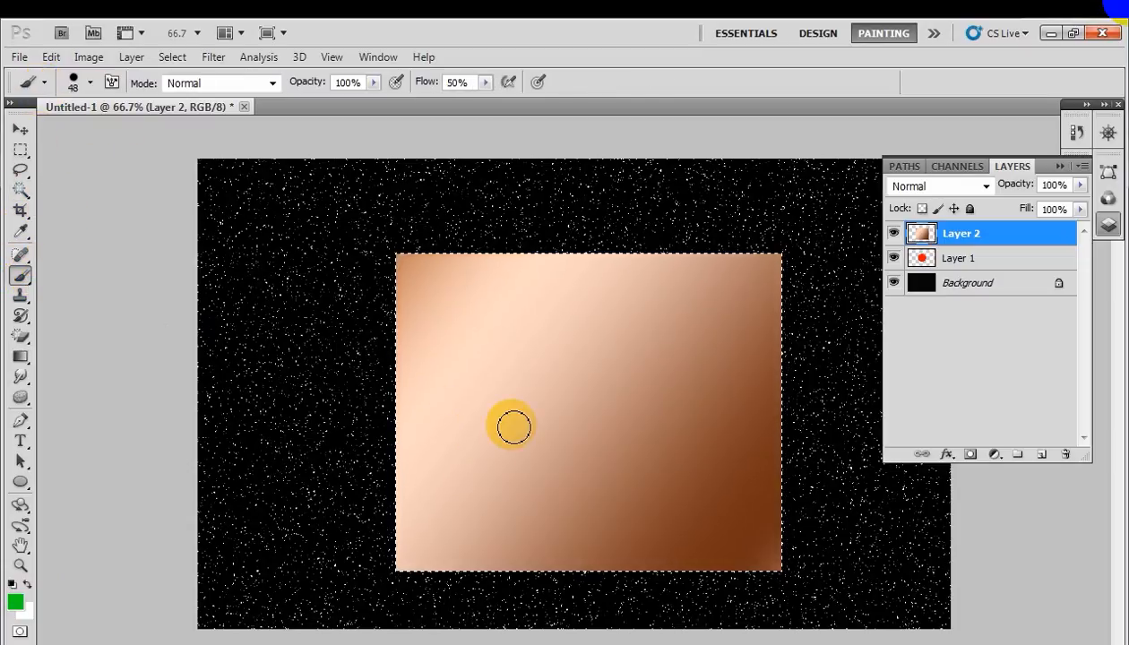
mouse_move(538, 415)
mouse_down()
mouse_move(462, 486)
mouse_move(542, 428)
mouse_move(496, 478)
mouse_move(464, 496)
mouse_move(581, 401)
mouse_move(536, 426)
mouse_move(551, 405)
mouse_move(535, 413)
mouse_move(580, 406)
mouse_move(613, 425)
mouse_move(591, 402)
mouse_move(561, 400)
mouse_move(577, 391)
mouse_move(626, 404)
mouse_move(586, 382)
mouse_move(536, 405)
mouse_move(542, 390)
mouse_move(577, 379)
mouse_move(535, 392)
mouse_move(562, 367)
mouse_move(593, 382)
mouse_move(603, 371)
mouse_move(546, 370)
mouse_move(595, 385)
mouse_move(606, 416)
mouse_up()
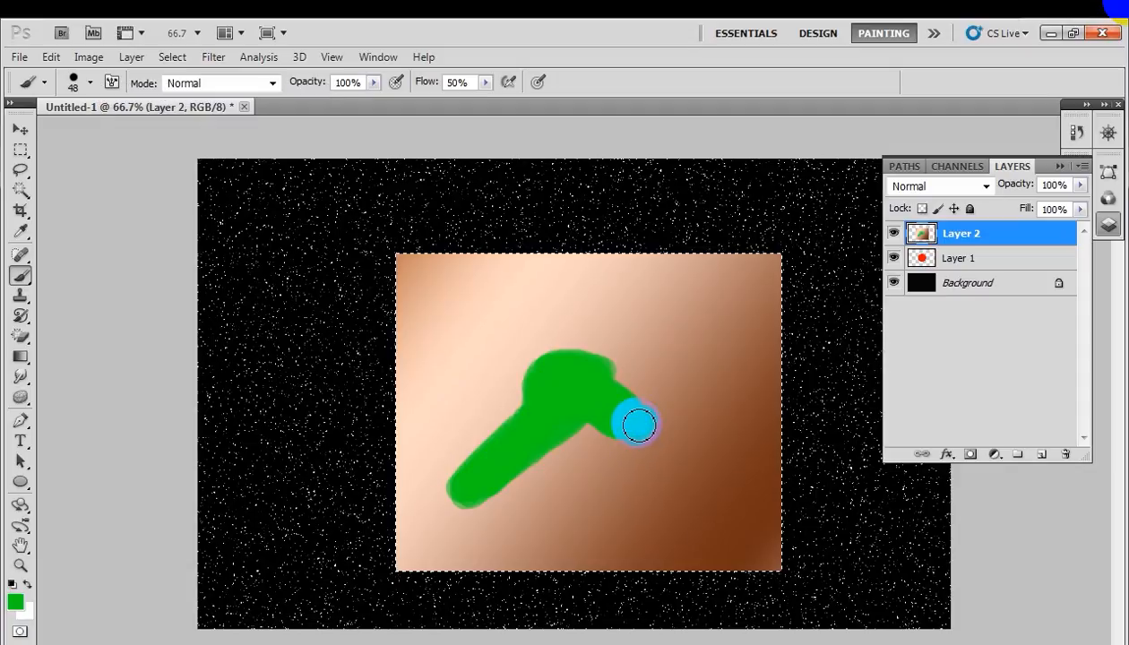
Step: Set the foreground color to yellow (#faf117) and brush three irregular patches around the green shape on Layer 2
click(15, 602)
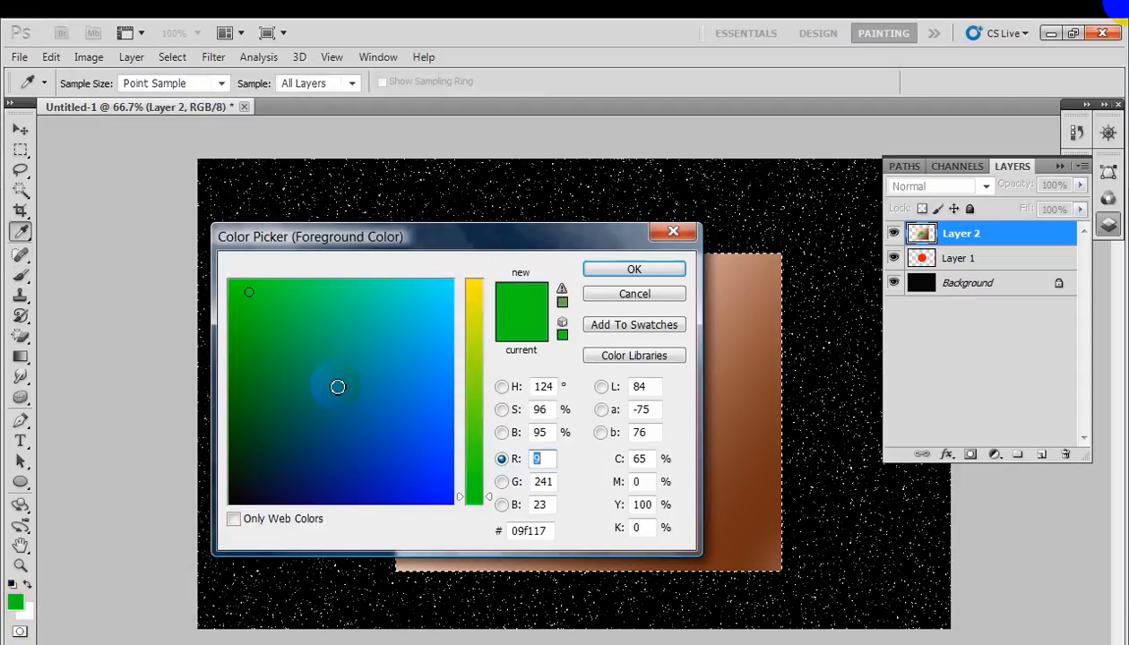
click(479, 286)
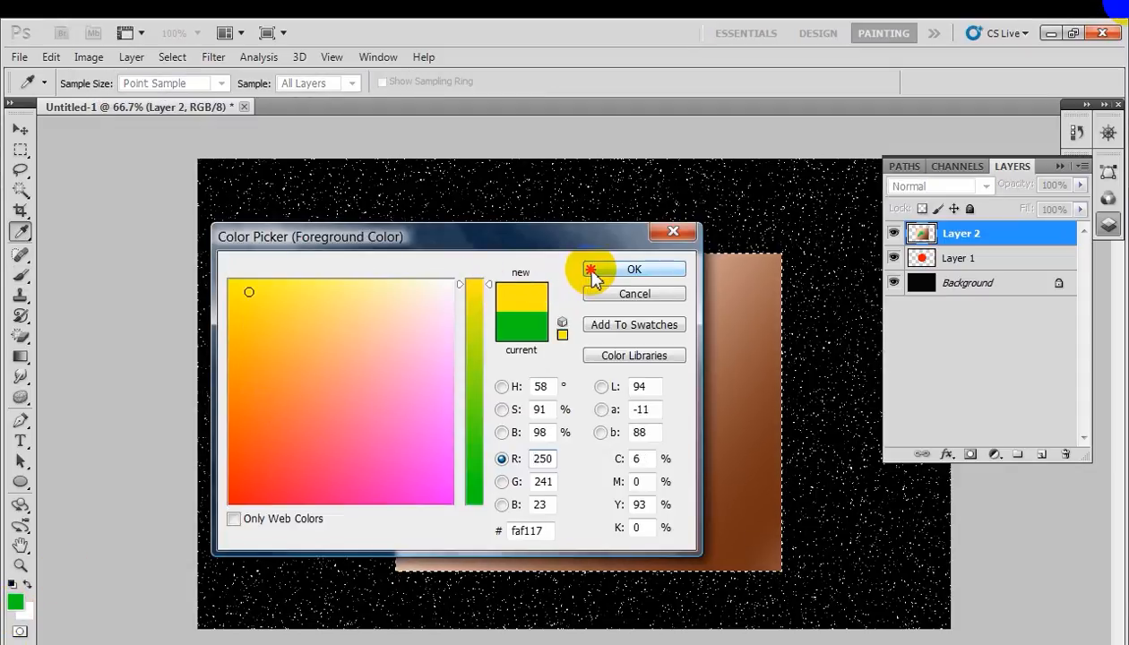
click(593, 271)
mouse_move(533, 299)
mouse_down()
mouse_move(462, 357)
mouse_move(463, 415)
mouse_move(515, 327)
mouse_move(497, 351)
mouse_move(508, 319)
mouse_move(487, 398)
mouse_move(525, 317)
mouse_move(517, 351)
mouse_move(486, 319)
mouse_move(487, 388)
mouse_up()
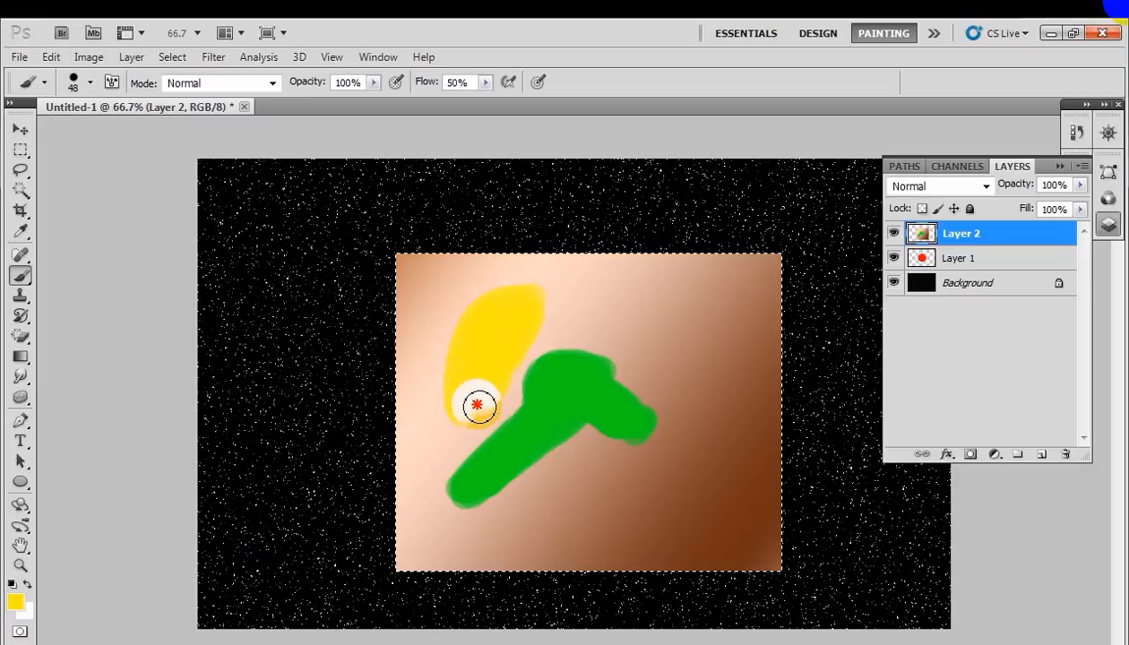
mouse_move(612, 322)
mouse_down()
mouse_move(674, 376)
mouse_move(593, 310)
mouse_move(648, 373)
mouse_move(597, 325)
mouse_move(664, 372)
mouse_up()
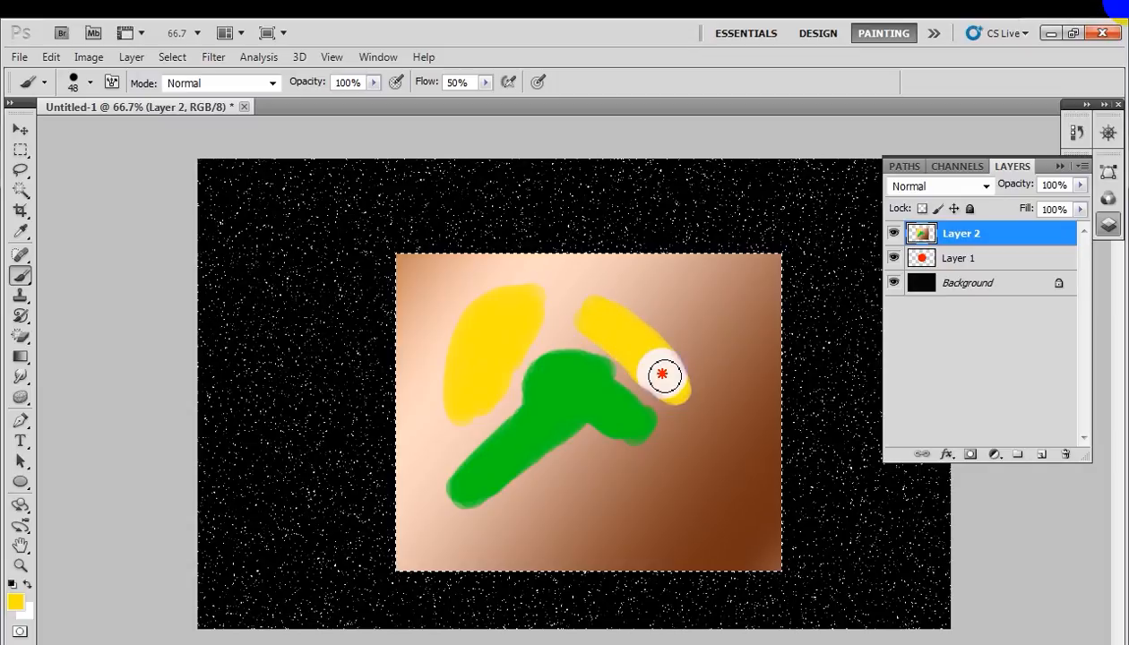
mouse_move(647, 465)
mouse_down()
mouse_move(602, 513)
mouse_move(548, 517)
mouse_move(600, 511)
mouse_move(631, 487)
mouse_move(560, 504)
mouse_up()
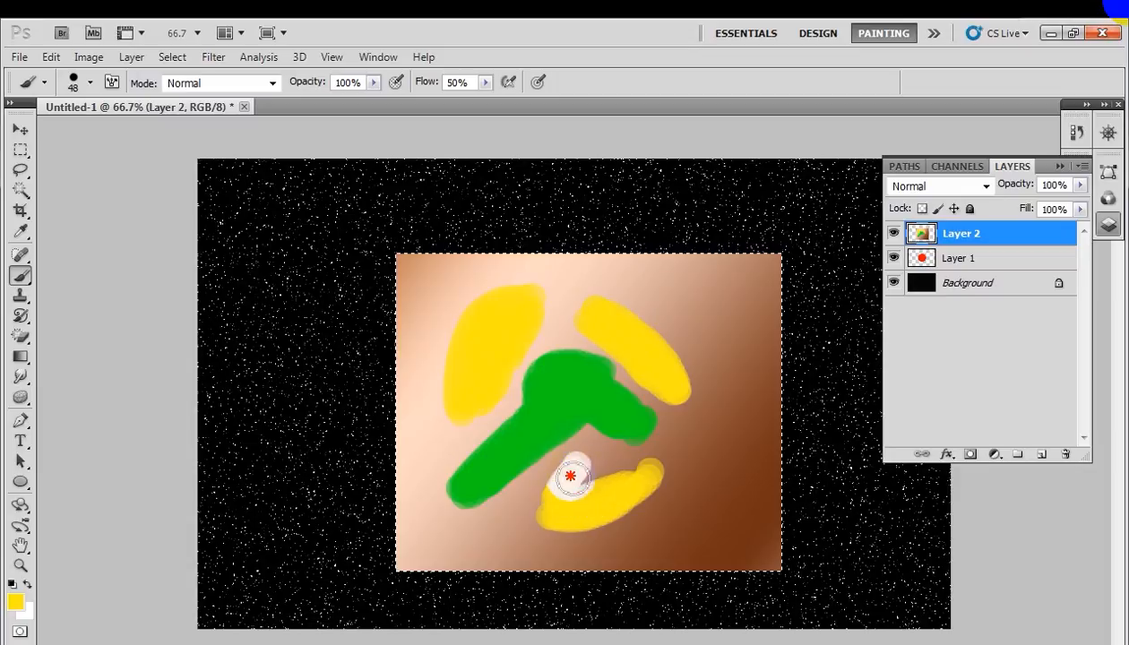
mouse_move(579, 508)
mouse_down()
mouse_move(657, 472)
mouse_move(621, 507)
mouse_move(653, 495)
mouse_move(662, 487)
mouse_move(599, 517)
mouse_move(660, 490)
mouse_up()
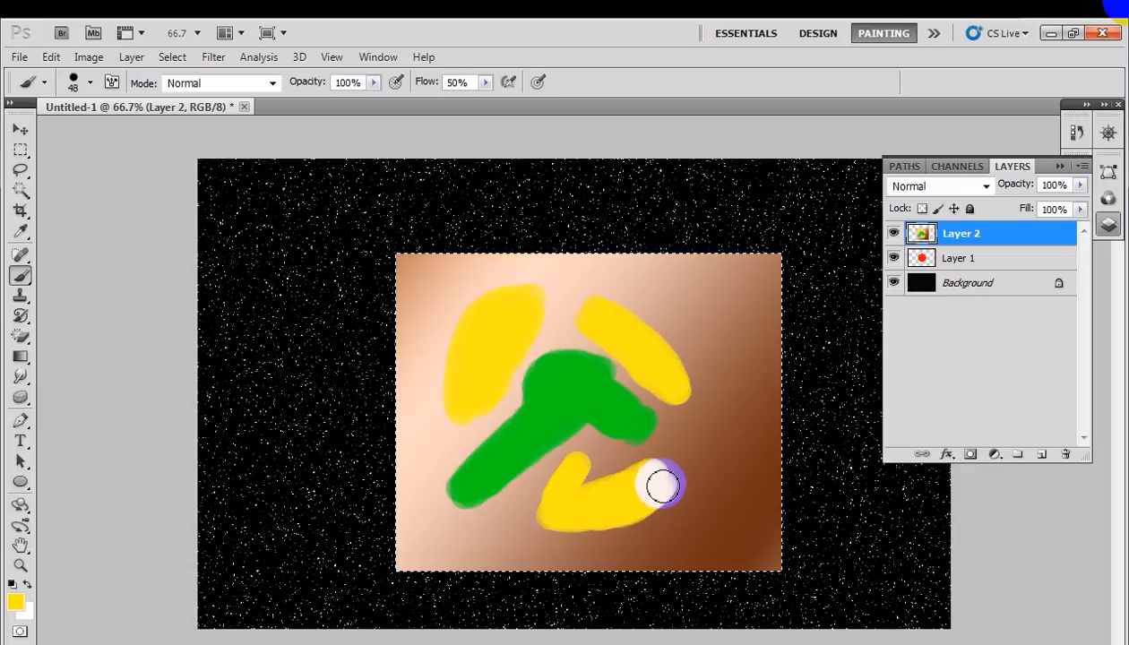
Step: Apply the Wave filter to Layer 2 with wavelength 1 to 40 and amplitude 1 to 2, and soften the result with Blur More
click(214, 57)
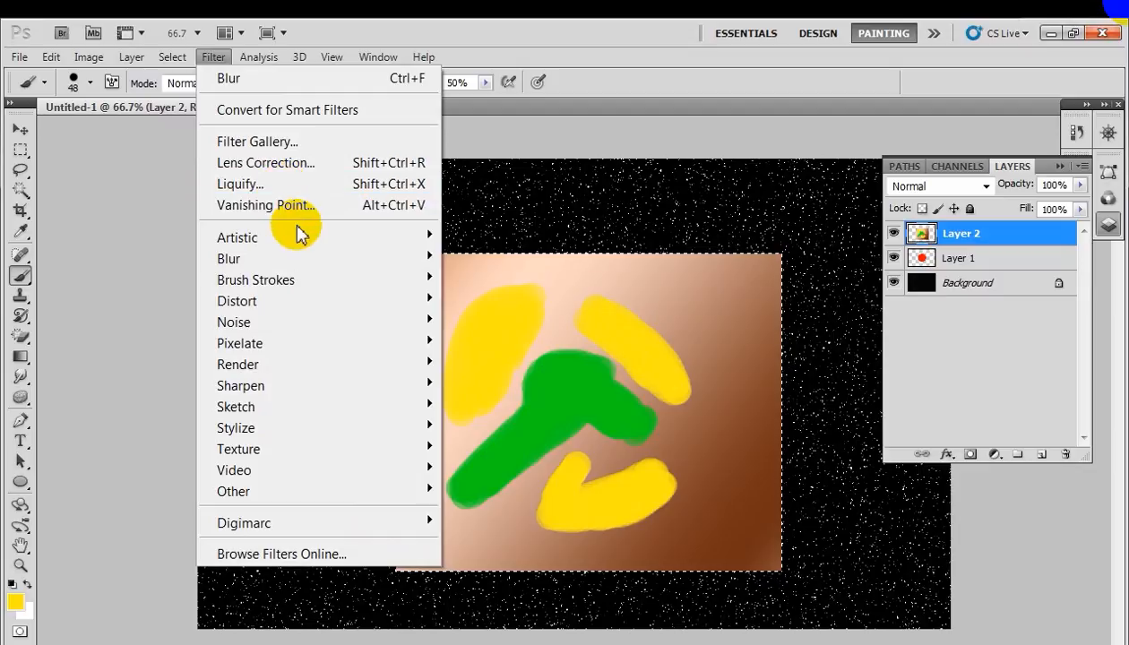
mouse_move(297, 251)
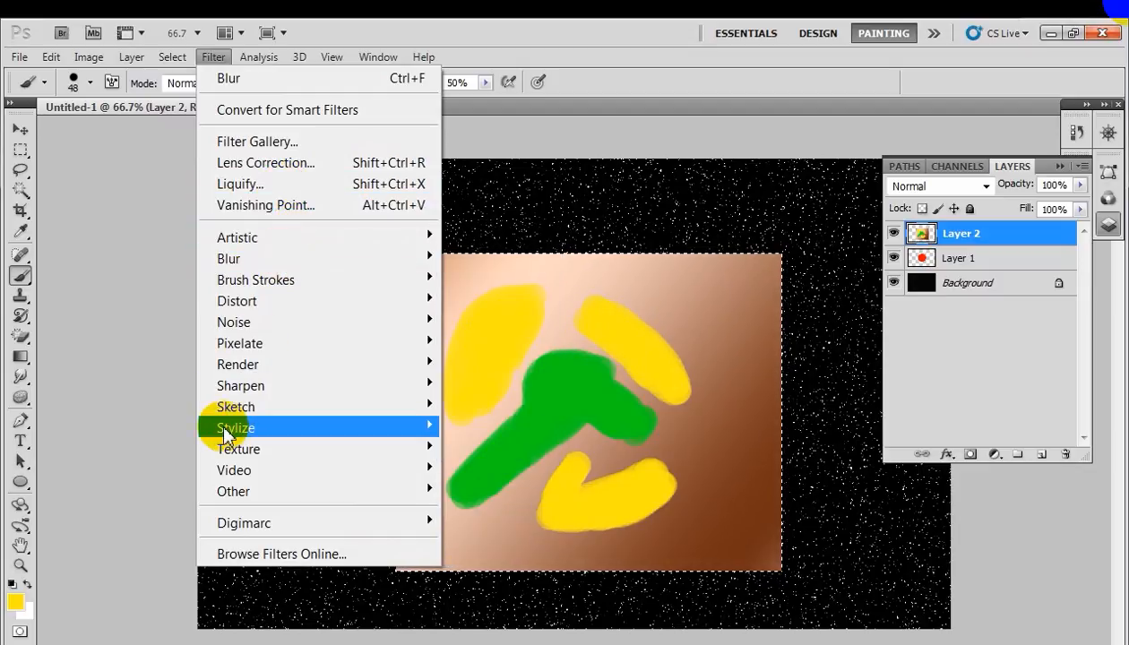
mouse_move(220, 430)
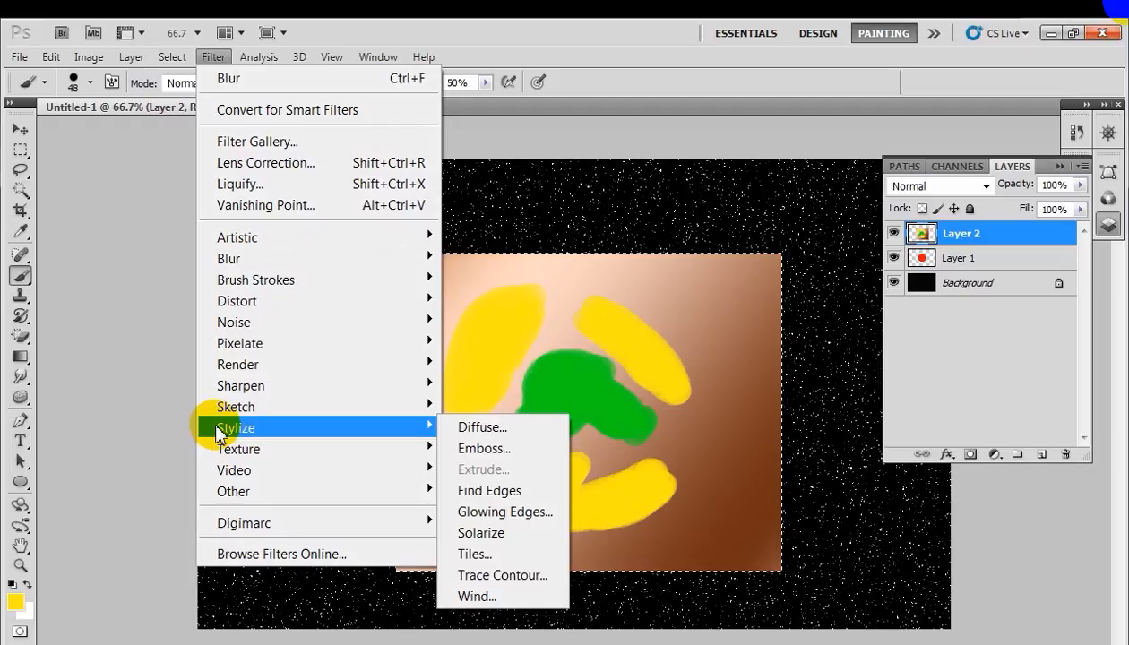
mouse_move(238, 452)
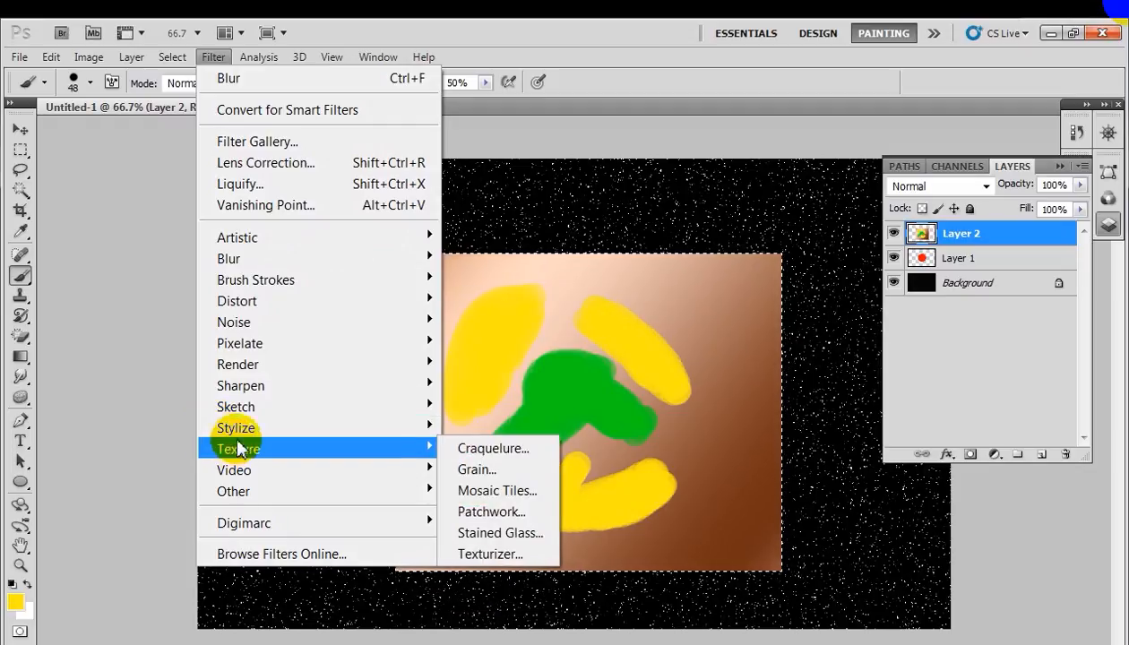
mouse_move(269, 303)
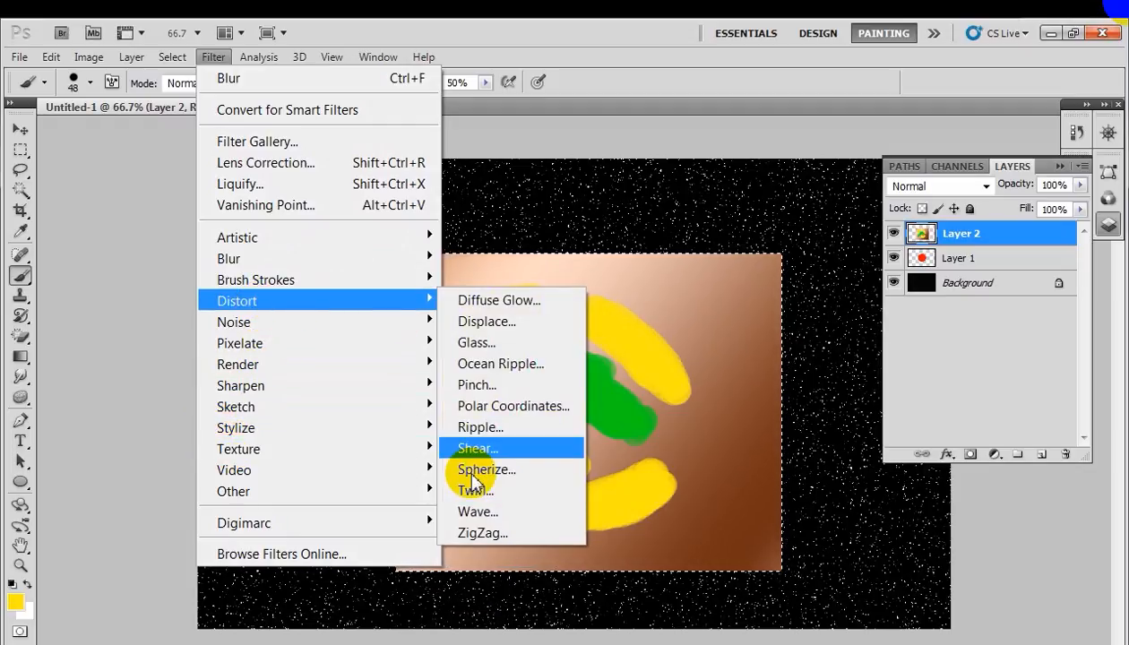
click(475, 512)
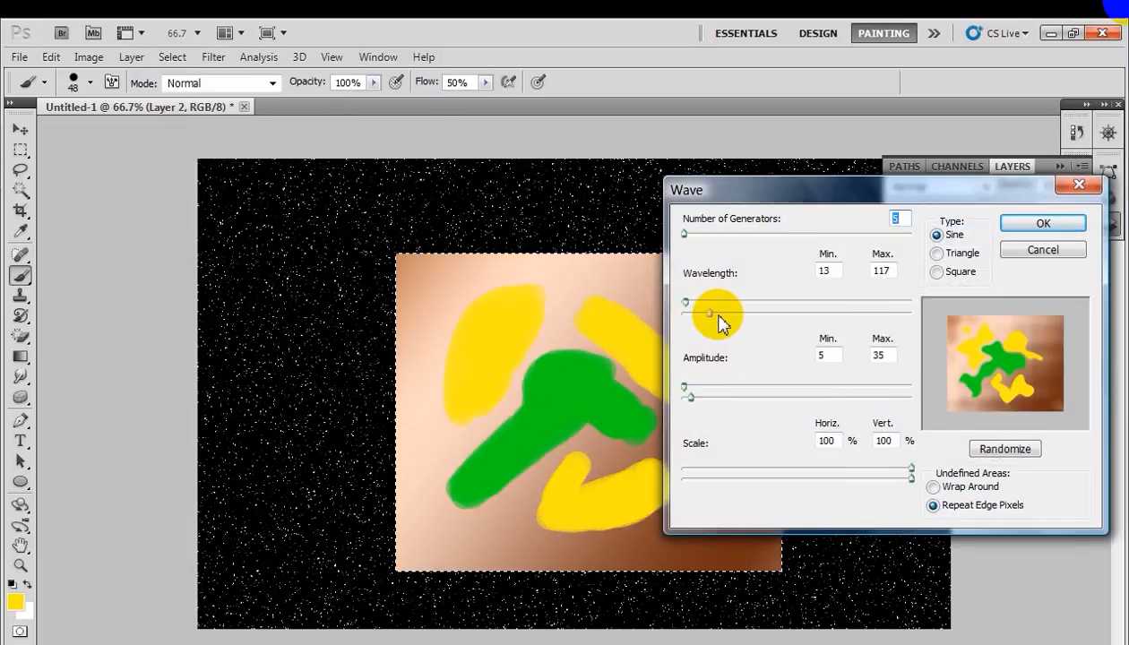
drag(659, 323, 684, 311)
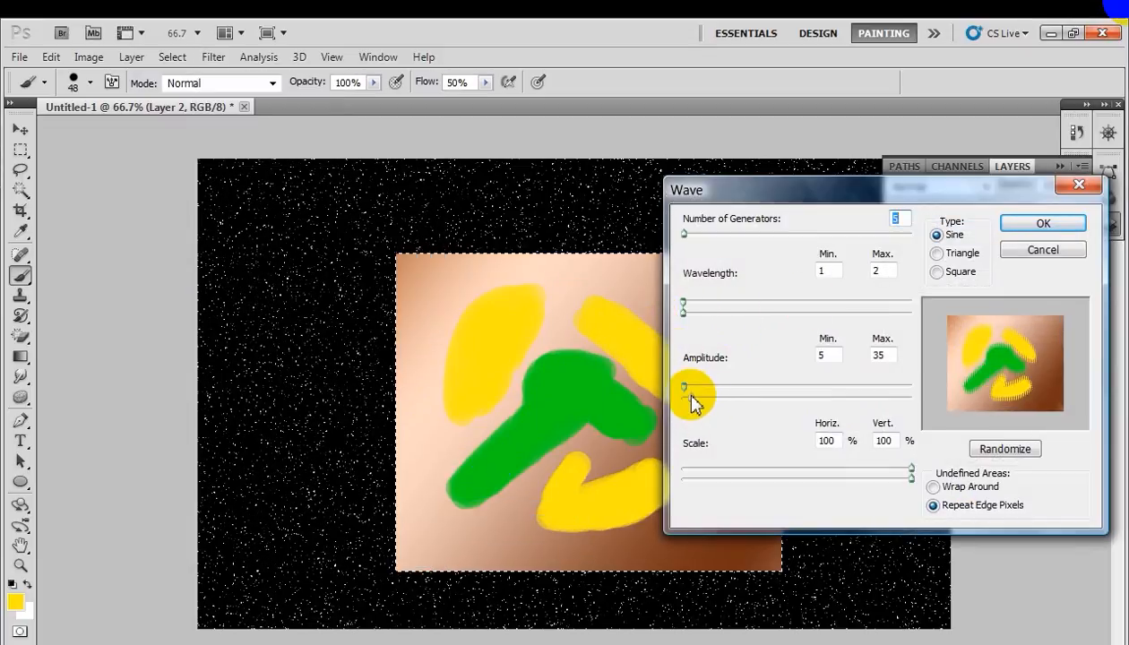
drag(693, 396, 688, 399)
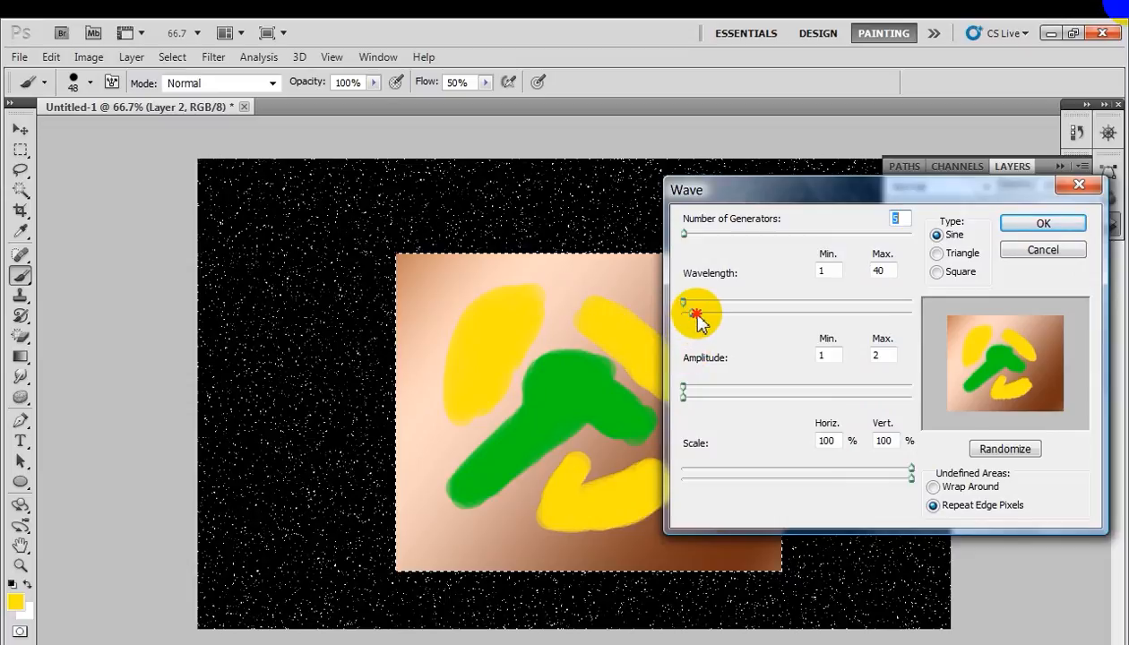
click(1009, 225)
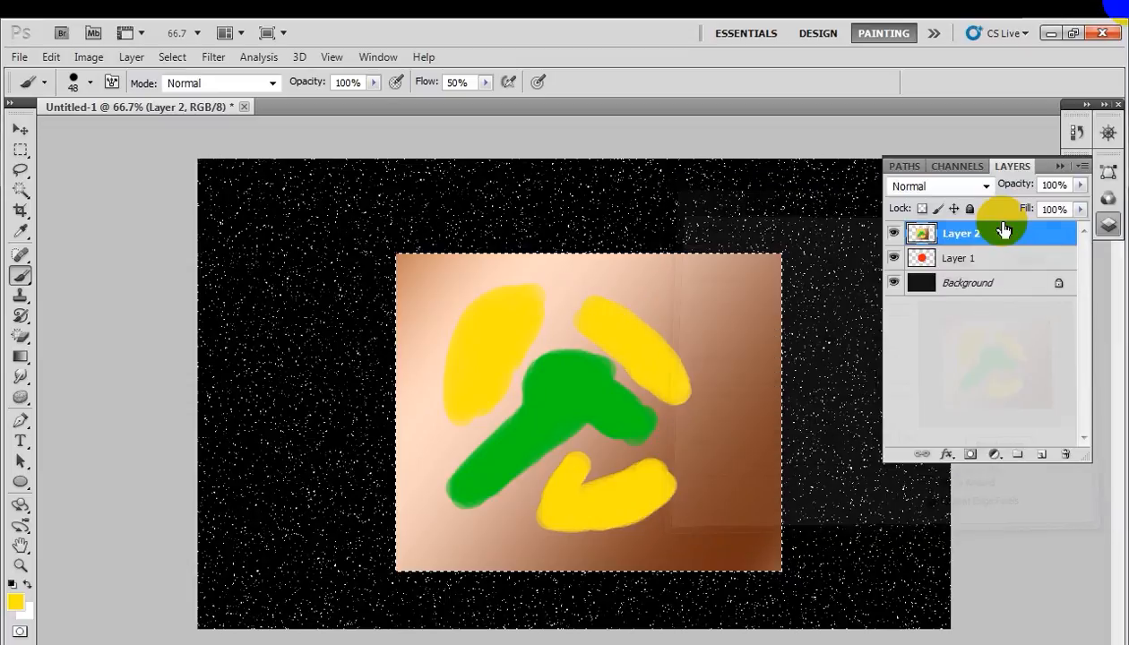
click(215, 58)
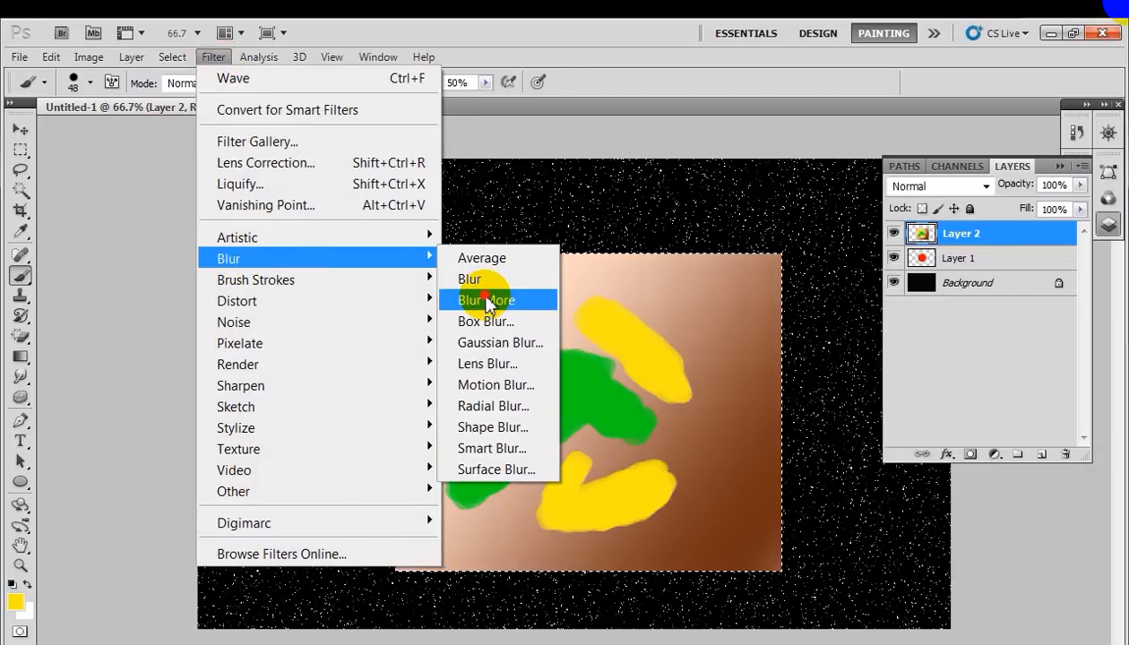
click(488, 300)
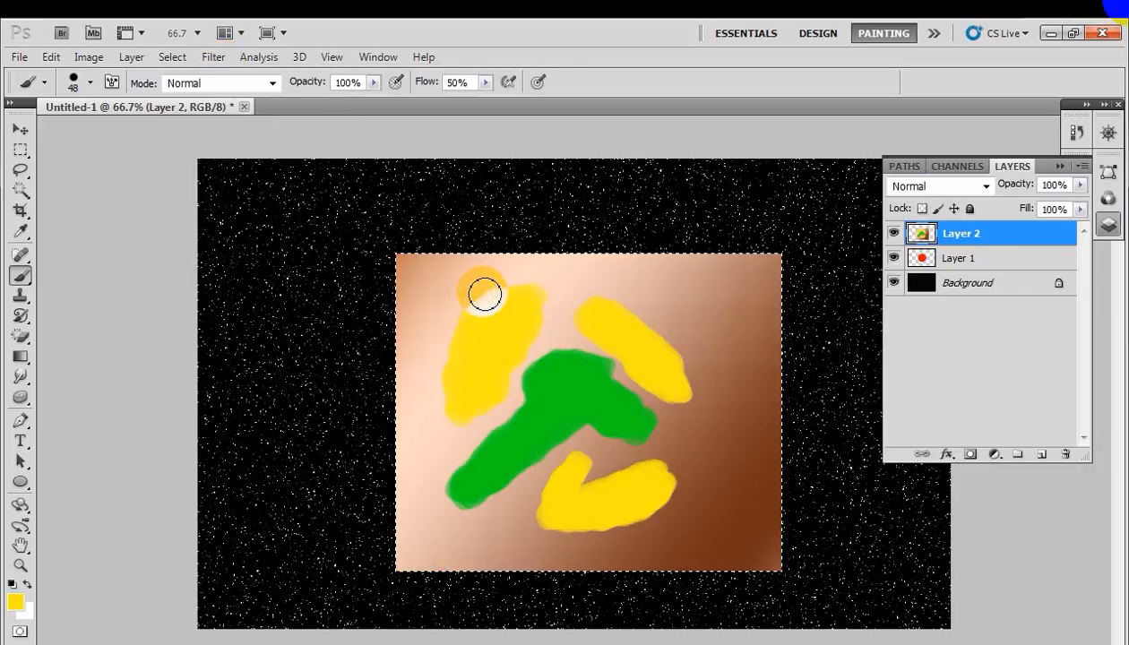
Step: Try the Texturizer filter on Layer 2 with the Sandstone texture, 76% scaling and relief 13
click(215, 57)
mouse_move(269, 450)
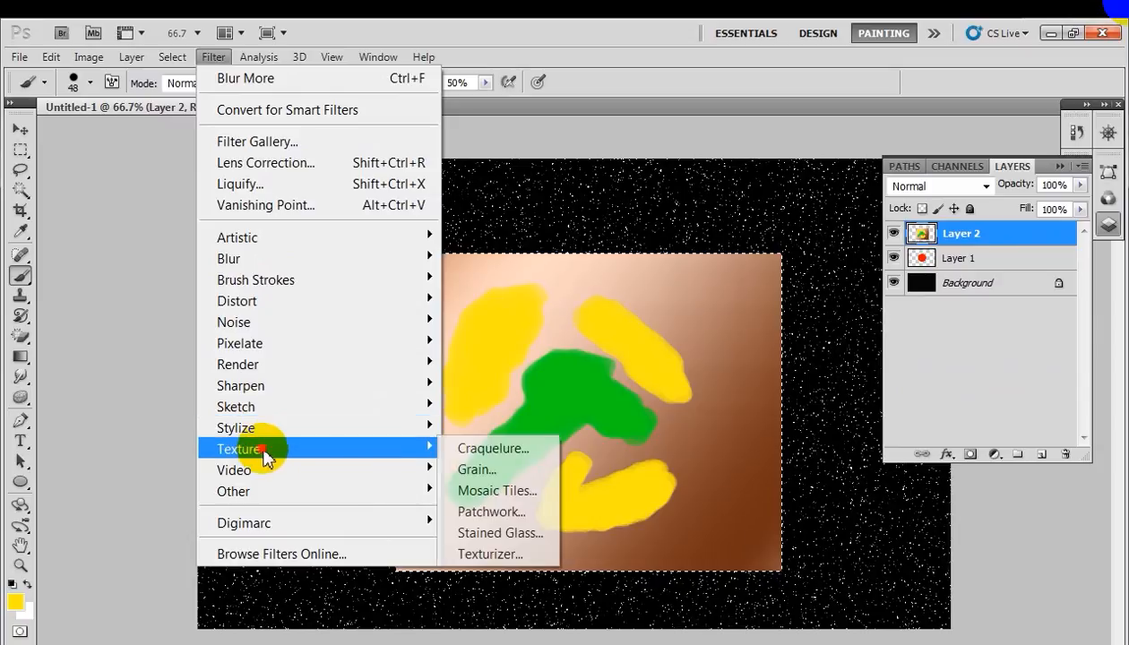
click(475, 554)
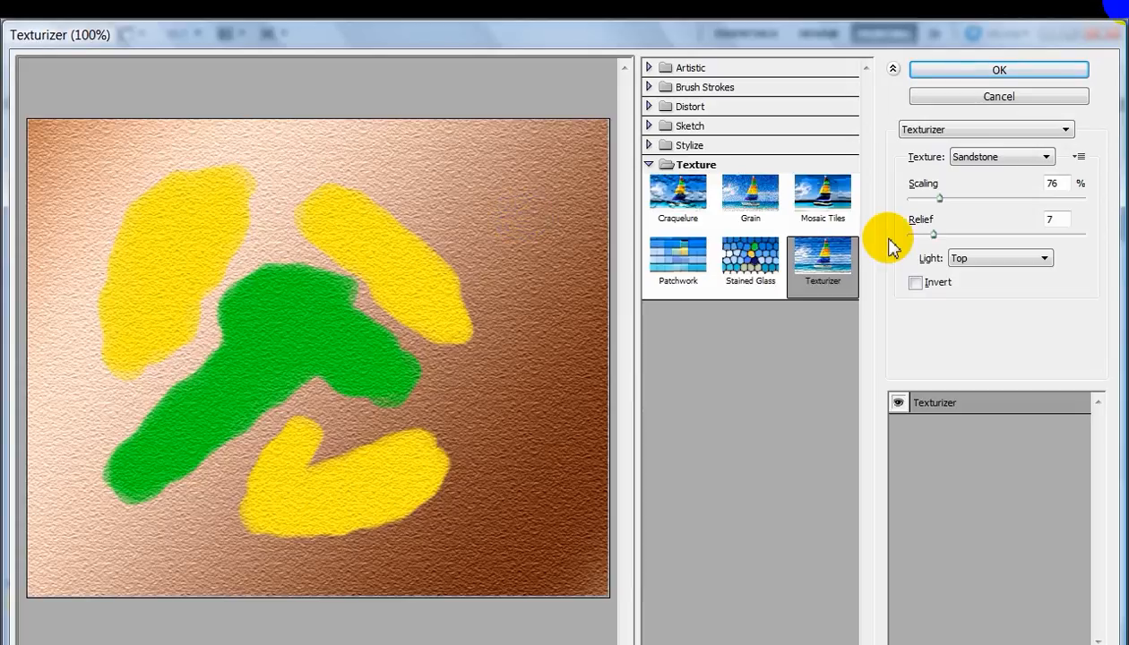
drag(933, 235, 952, 235)
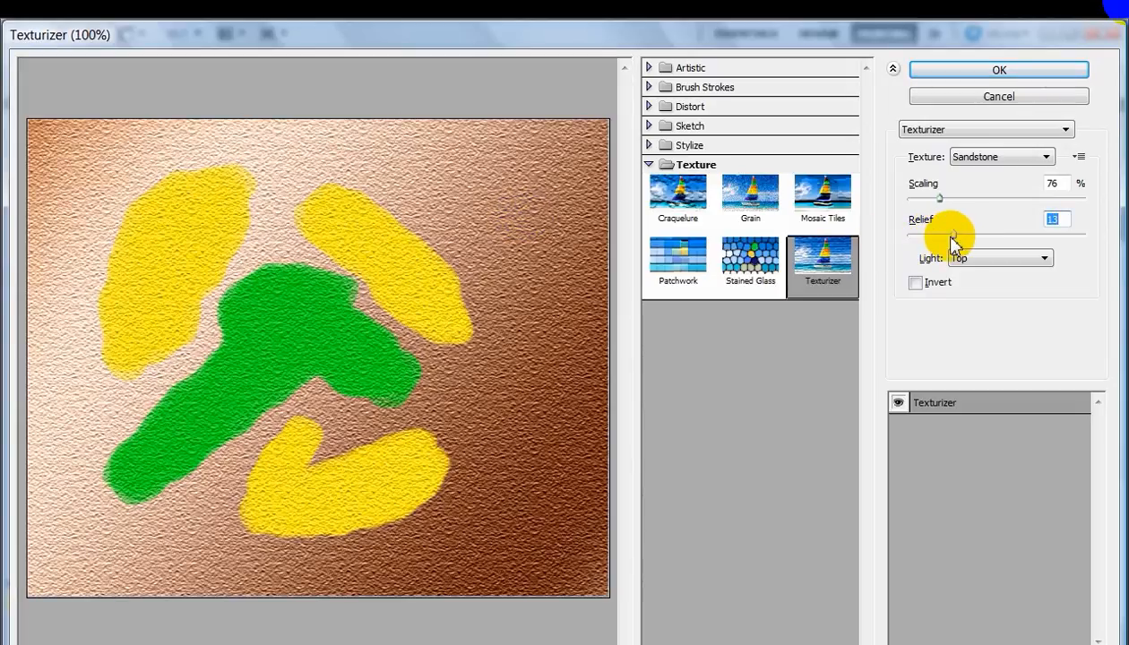
click(1009, 72)
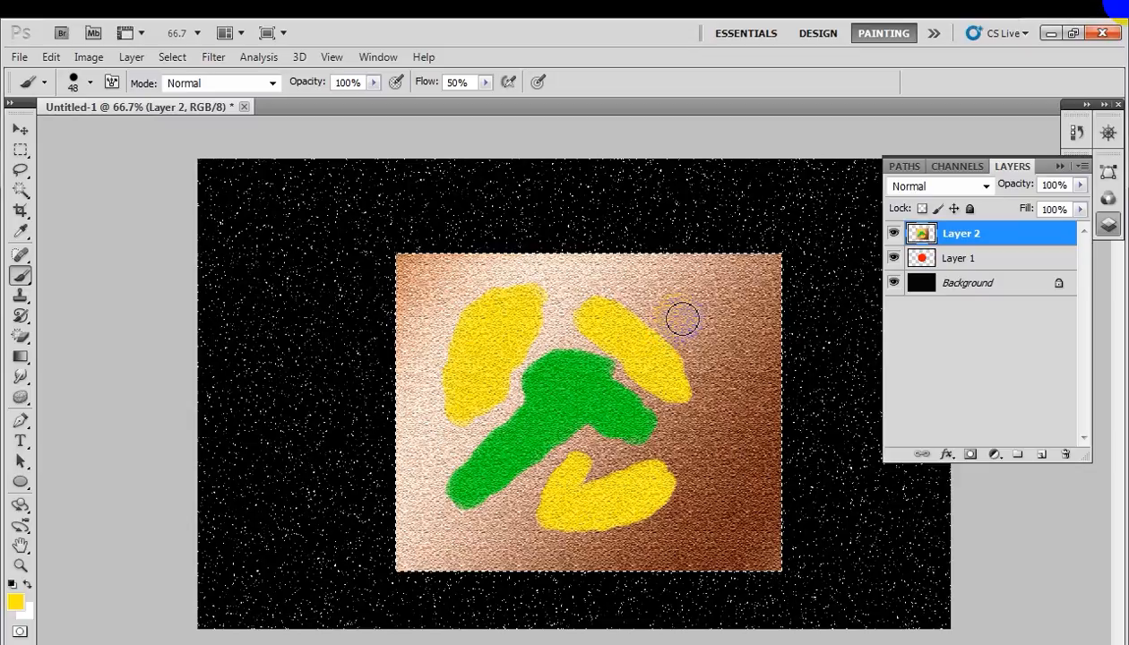
Step: Undo the Texturizer filter on Layer 2
click(51, 57)
click(104, 97)
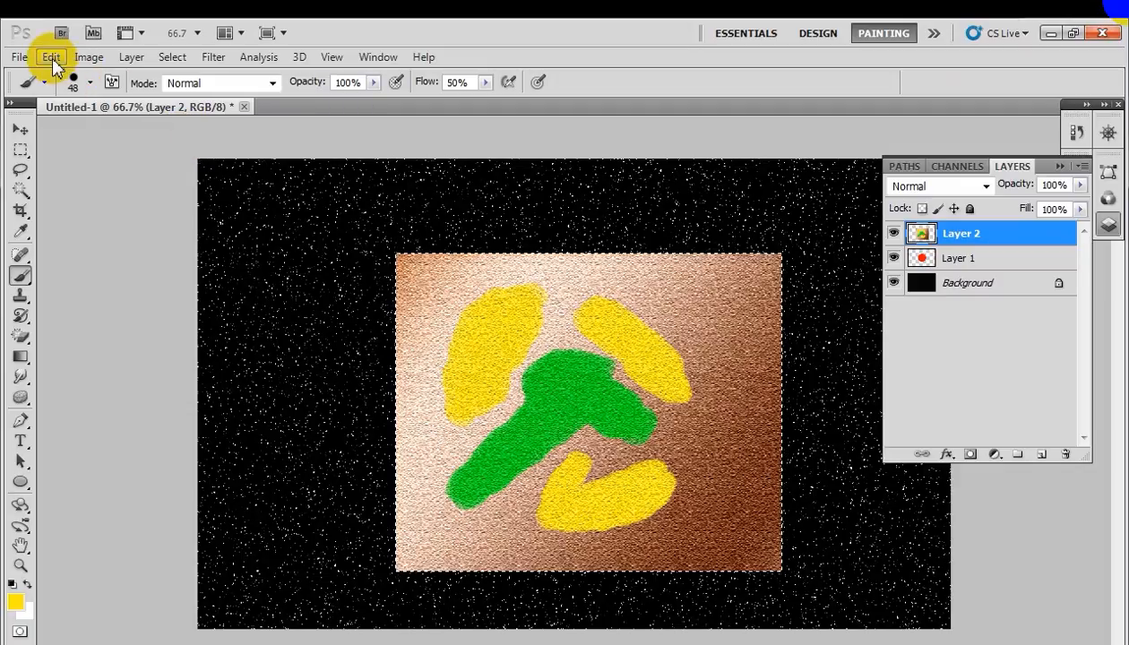
click(52, 58)
click(98, 94)
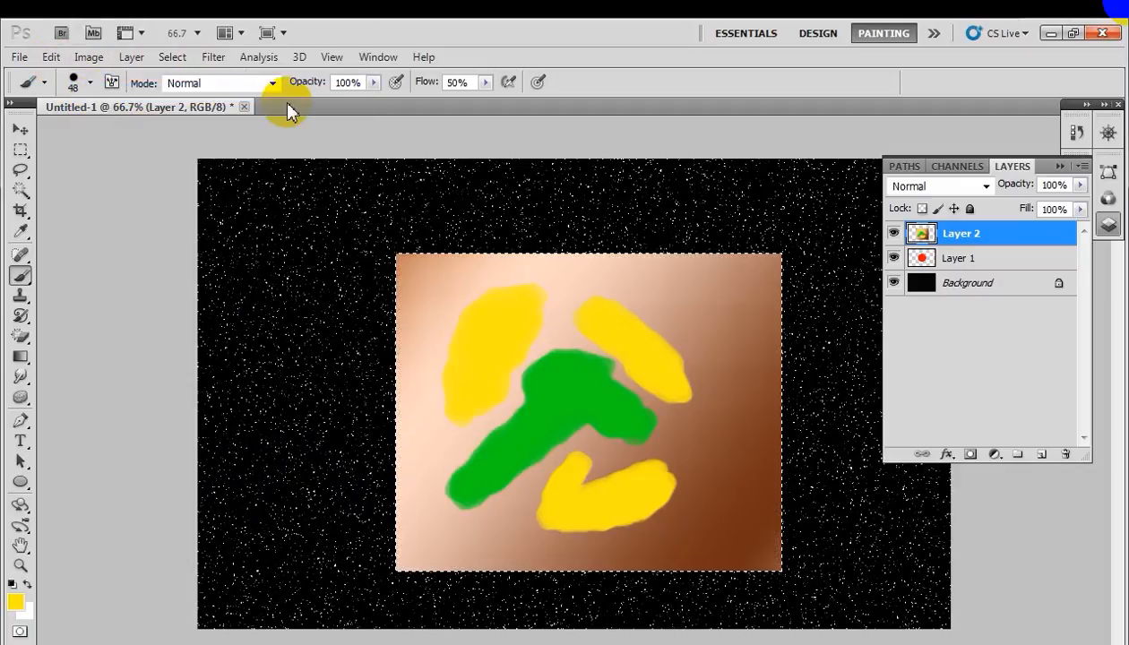
Step: Apply the Texturizer filter to Layer 2 with Sandstone, 76% scaling and relief 8, and clip the layer to the circle on Layer 1
click(213, 57)
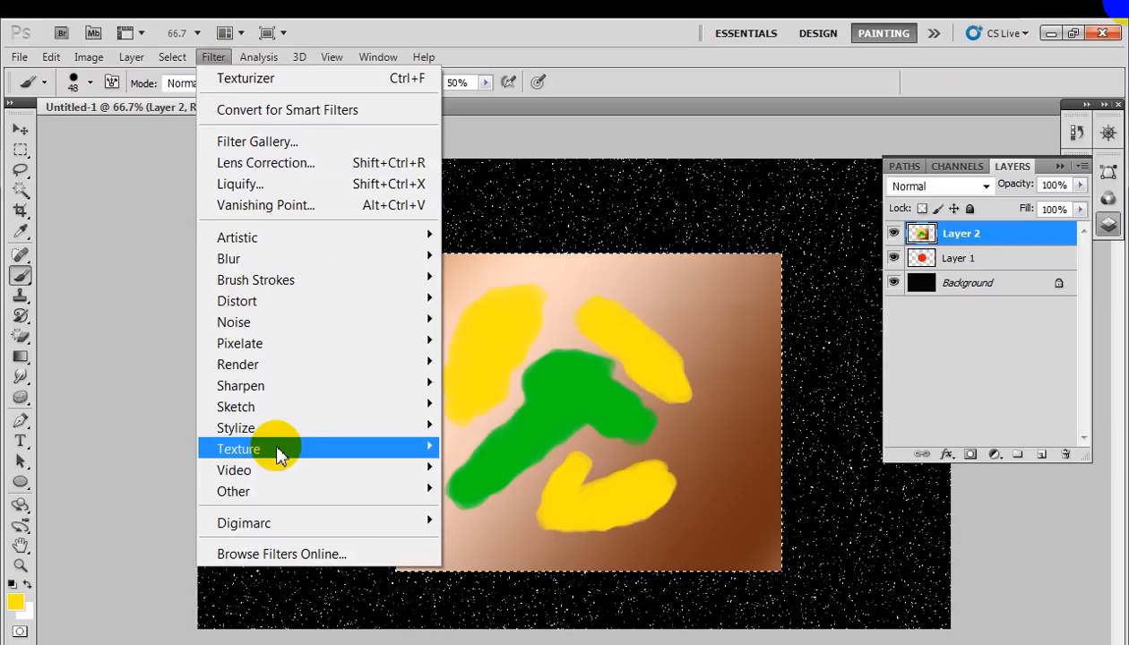
click(500, 549)
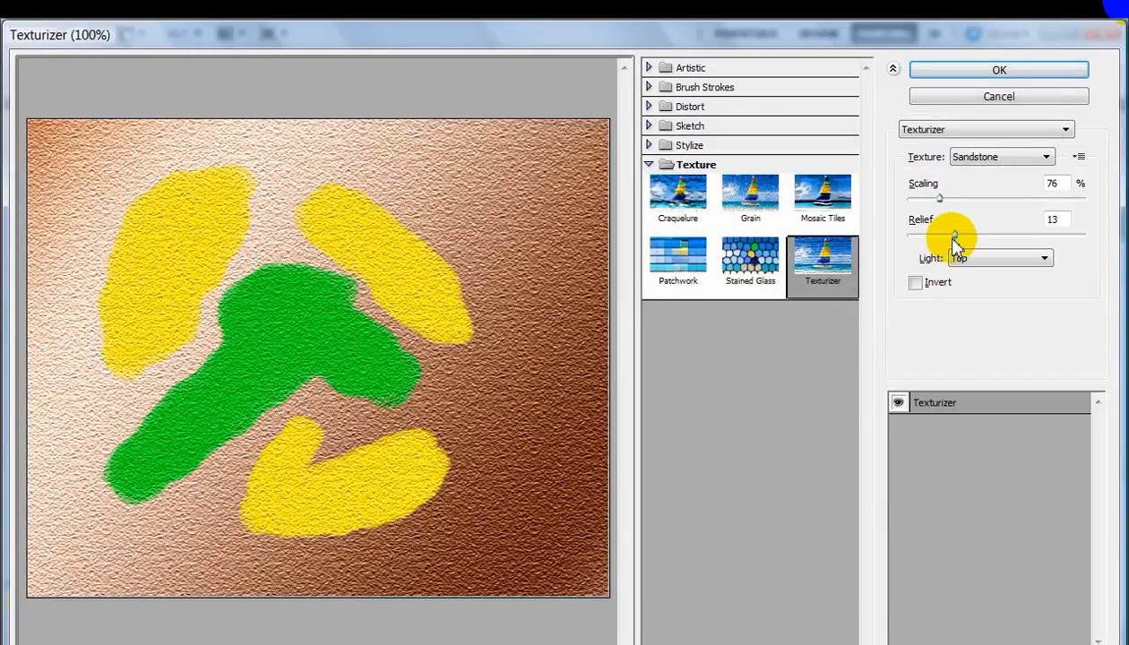
click(954, 235)
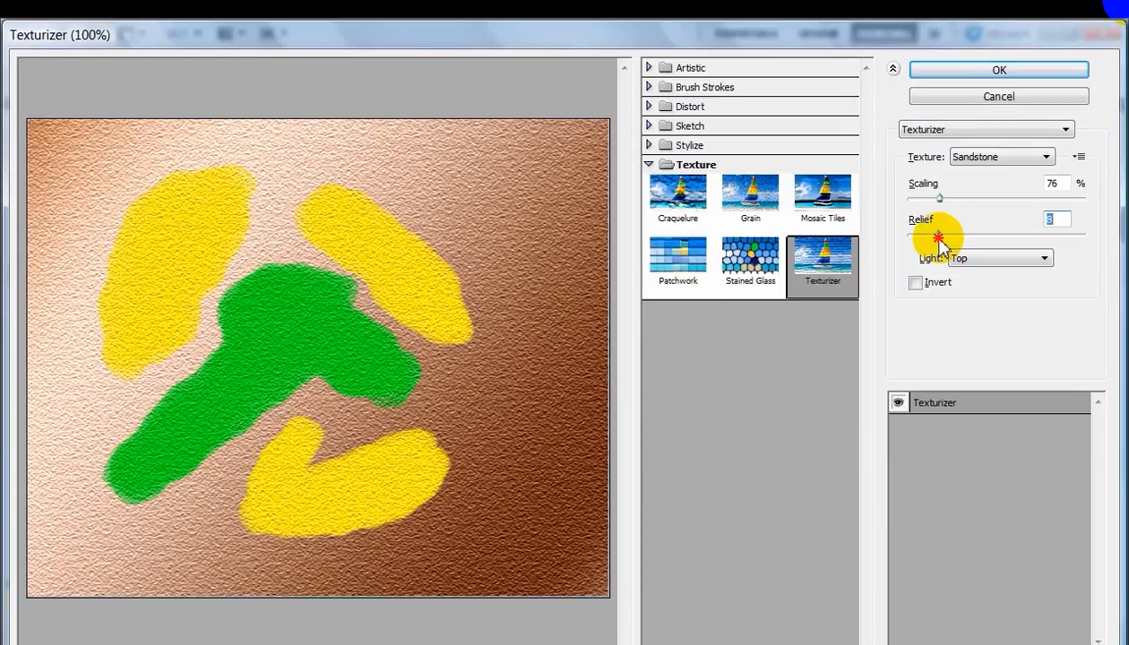
click(1027, 74)
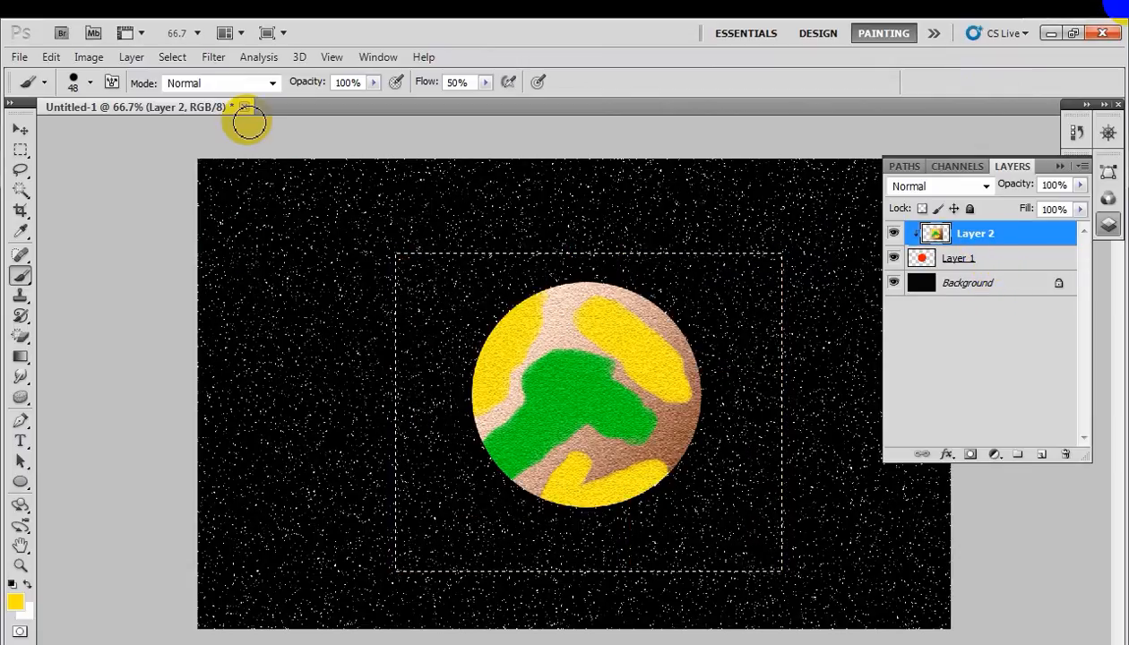
Step: Apply the Spherize filter at 100% in Normal mode to Layer 2 and shift its texture up and left within the circle
click(213, 57)
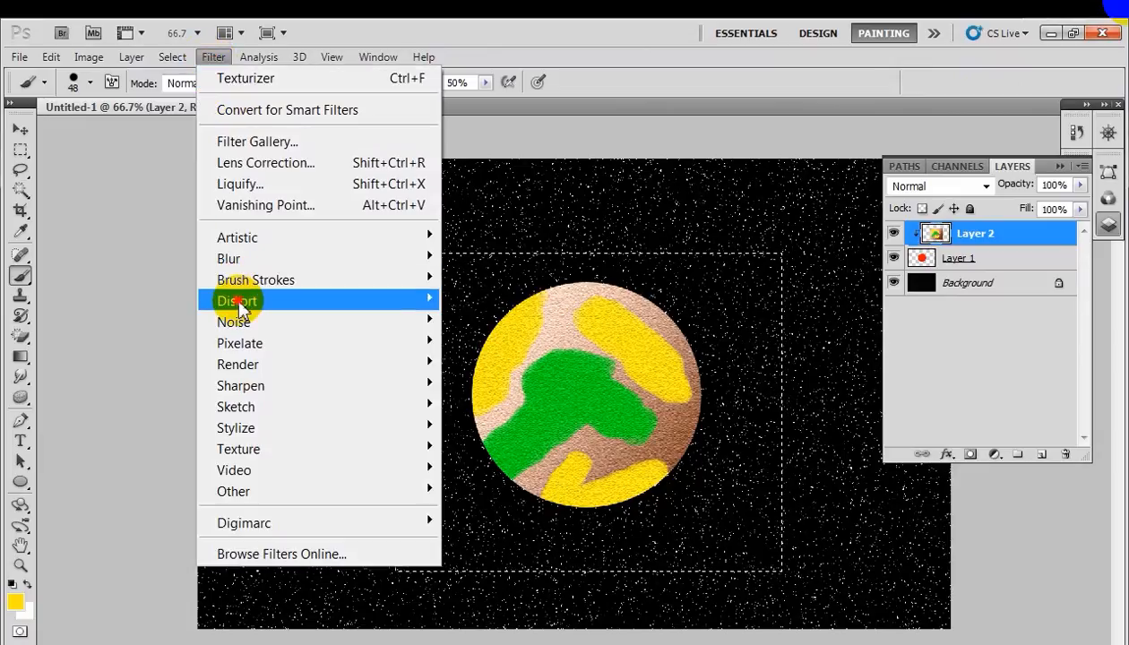
mouse_move(360, 304)
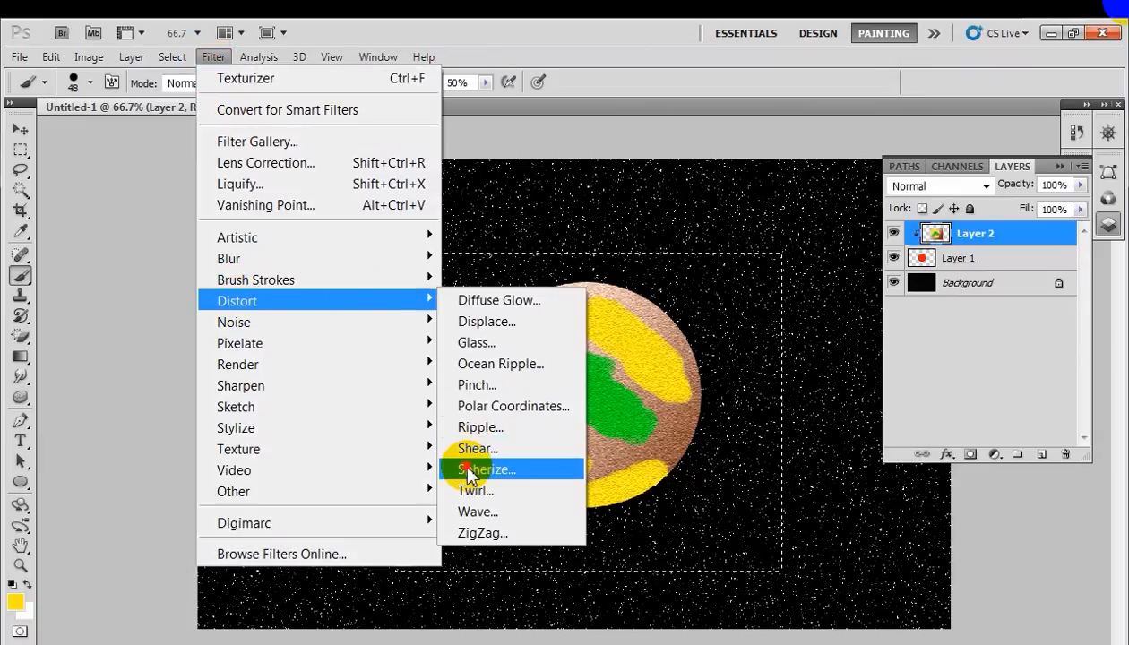
click(470, 472)
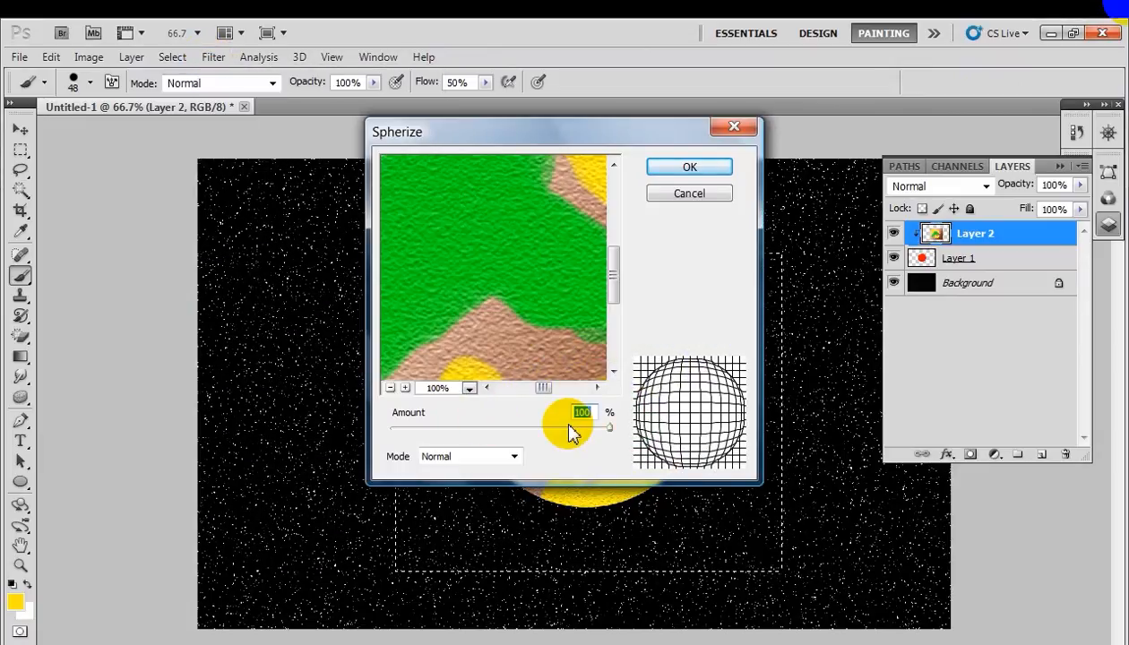
click(691, 173)
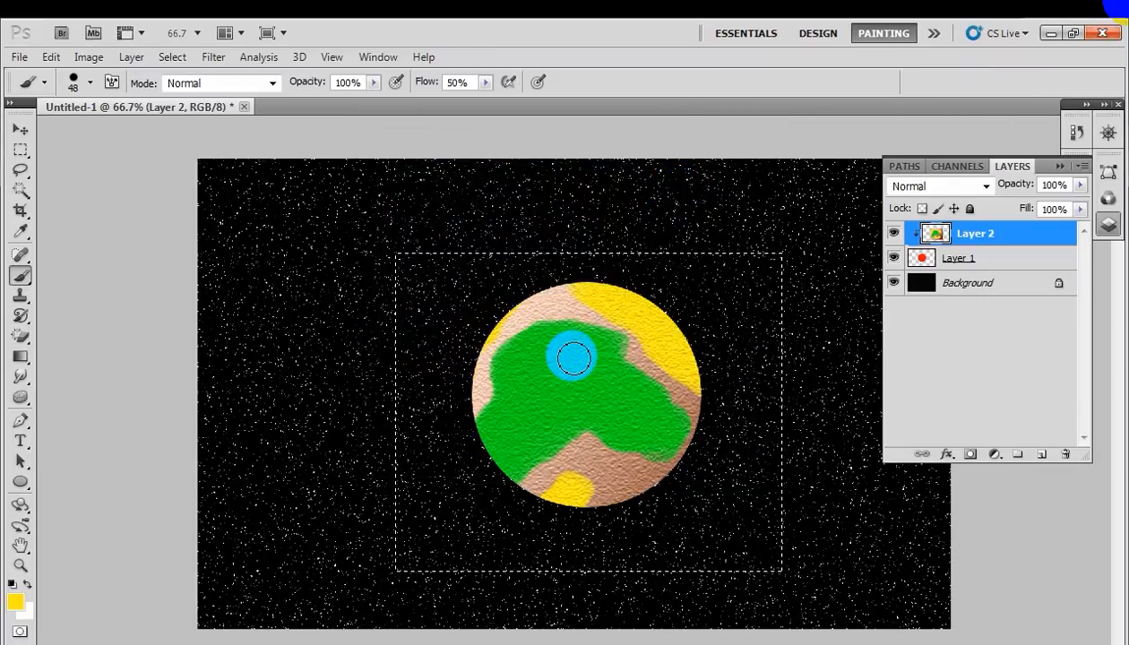
click(18, 132)
mouse_move(546, 347)
mouse_down()
mouse_move(563, 376)
mouse_move(529, 294)
mouse_move(591, 390)
mouse_move(577, 360)
mouse_move(553, 350)
mouse_move(517, 368)
mouse_move(514, 332)
mouse_up()
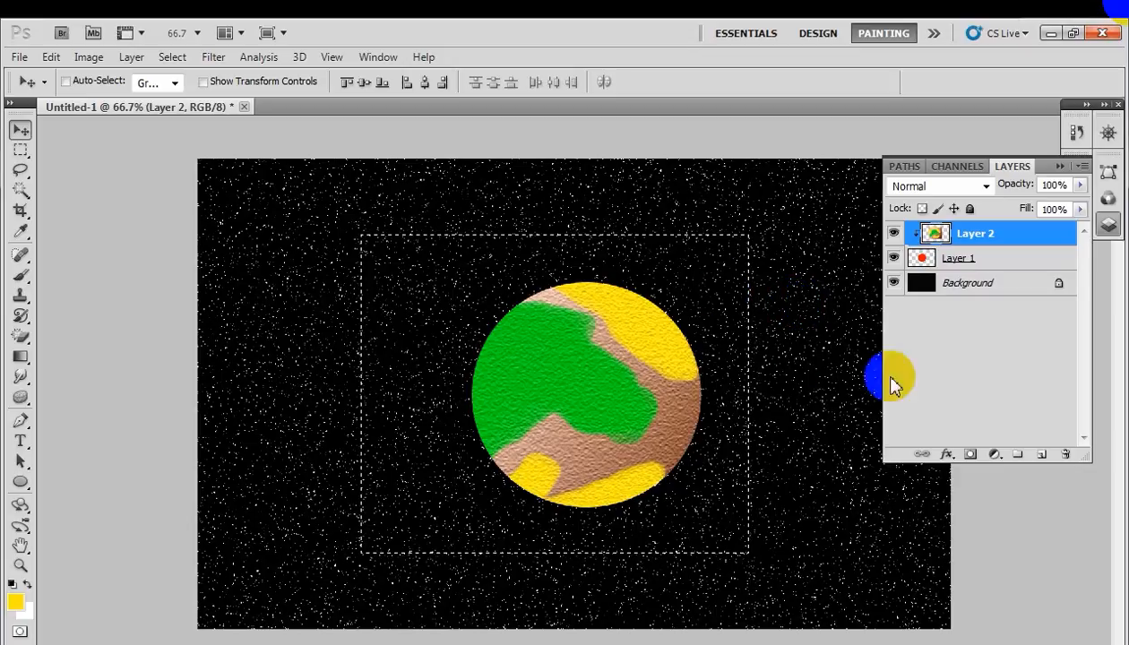
Step: Add a new layer above Layer 2 and select a wide, flat ellipse centred across the planet and extending past both sides
click(1040, 454)
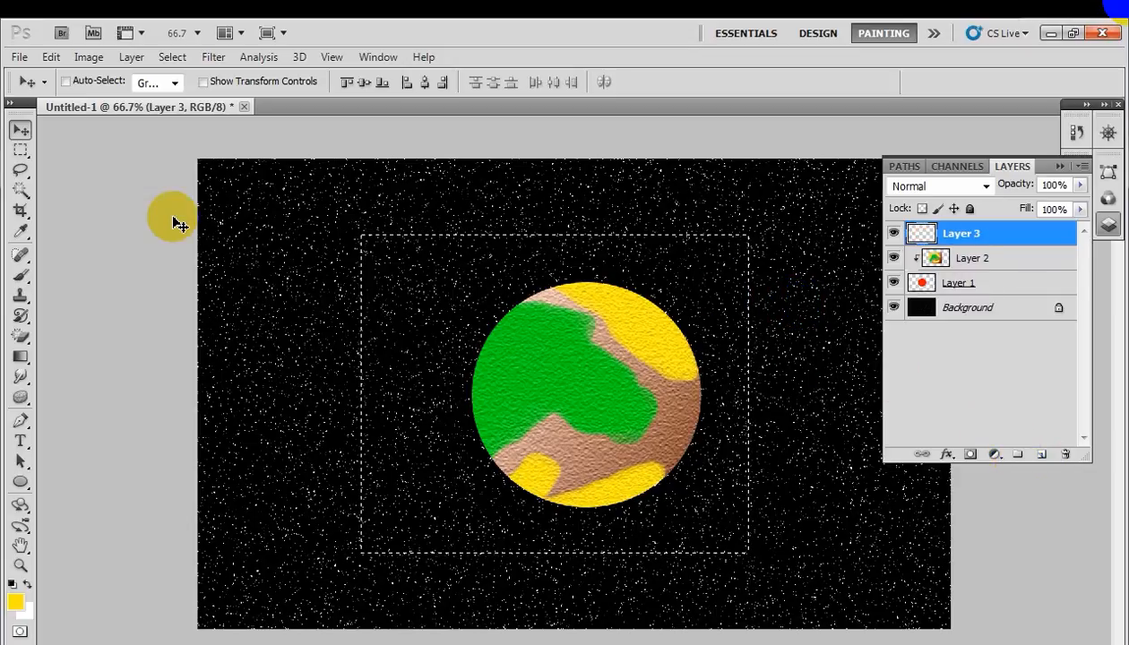
click(22, 152)
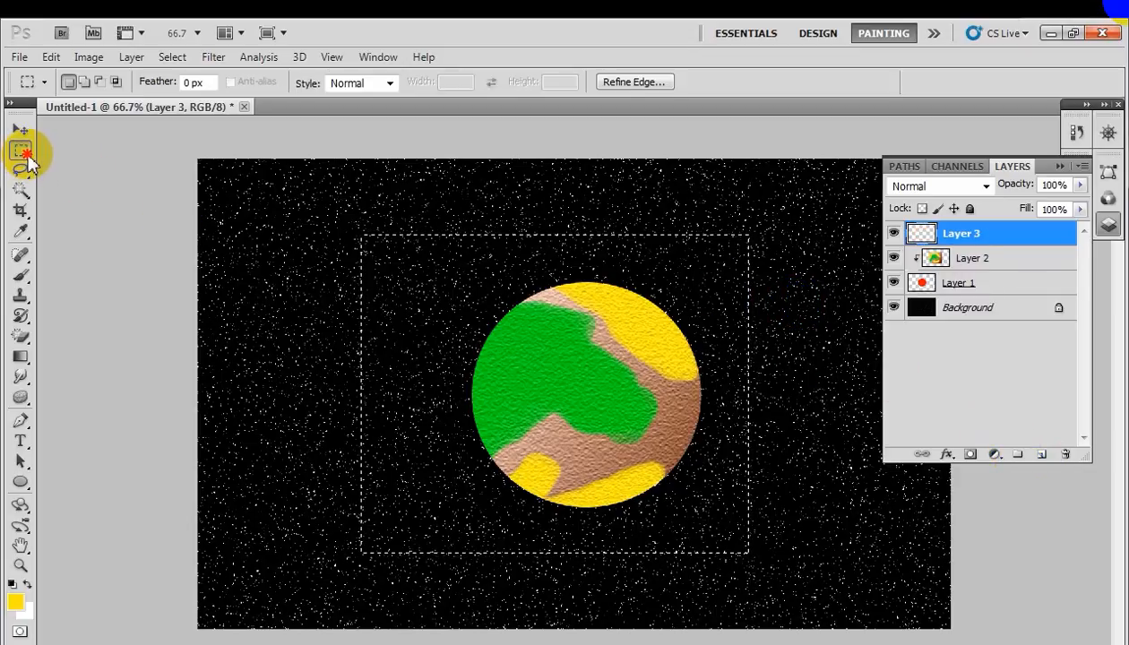
drag(26, 155, 50, 167)
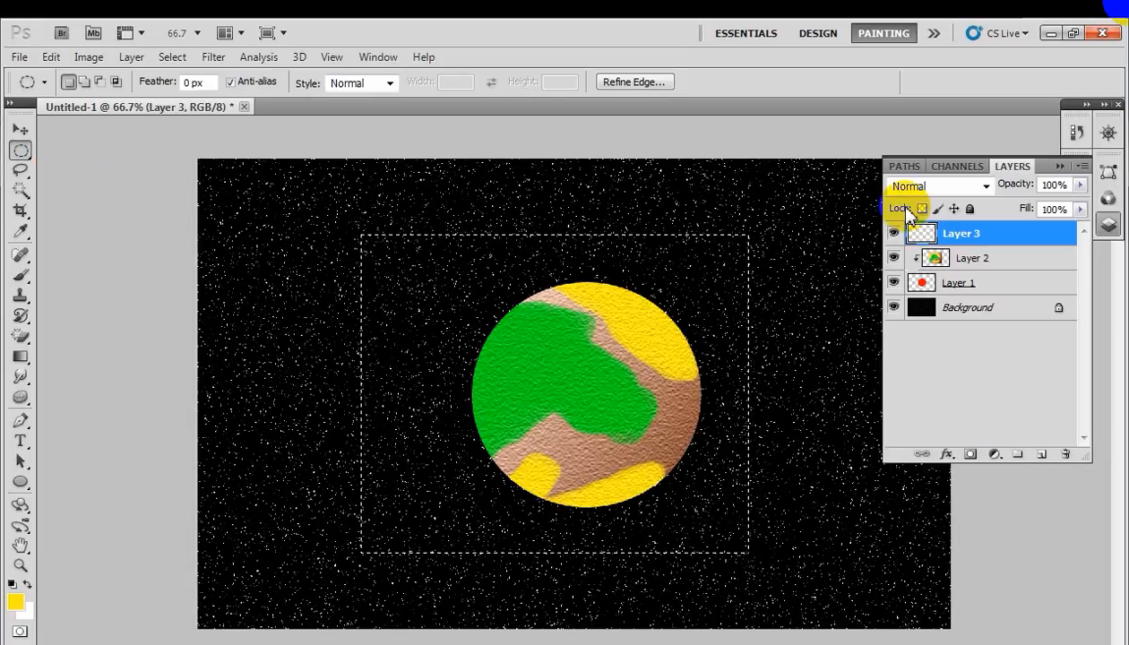
click(1059, 167)
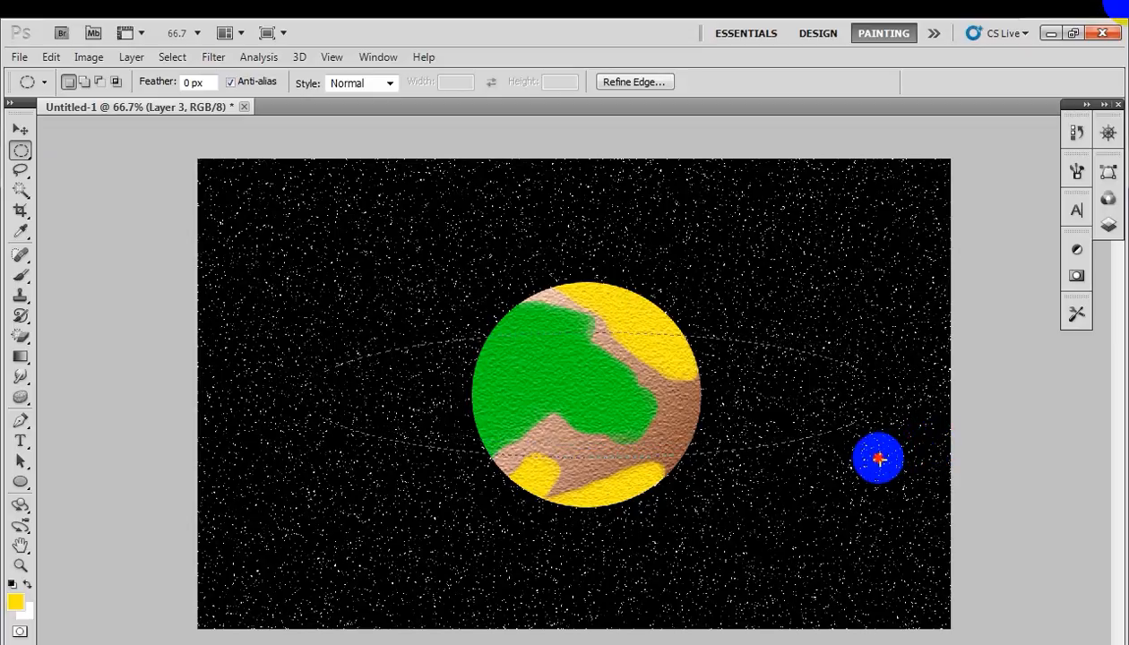
drag(876, 465, 877, 466)
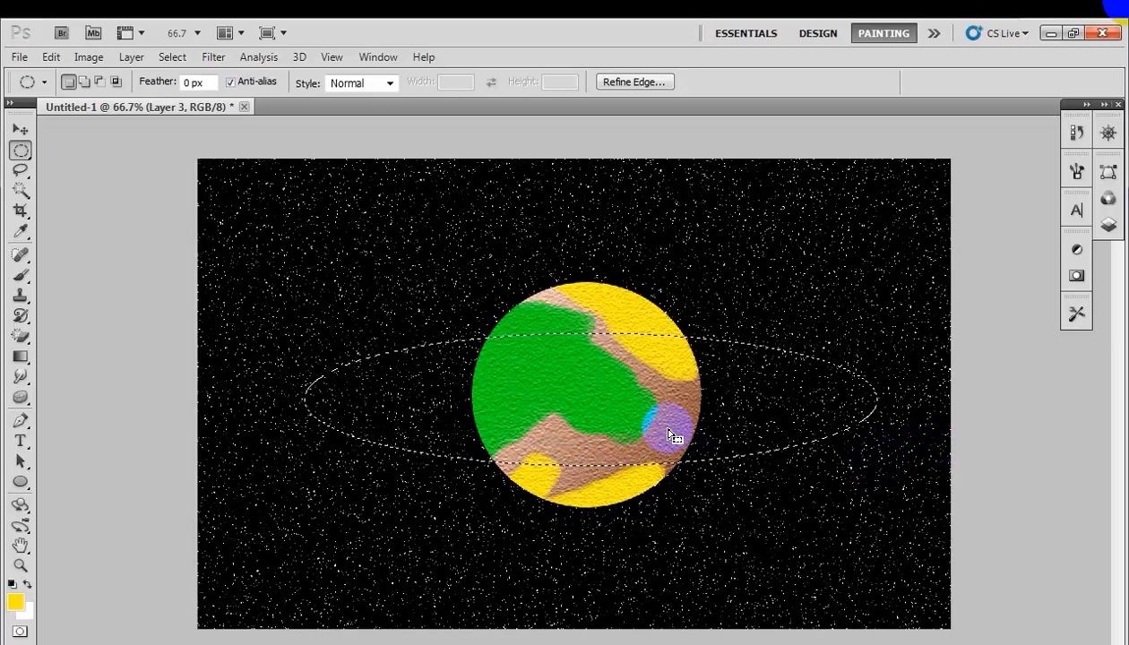
drag(669, 429, 658, 425)
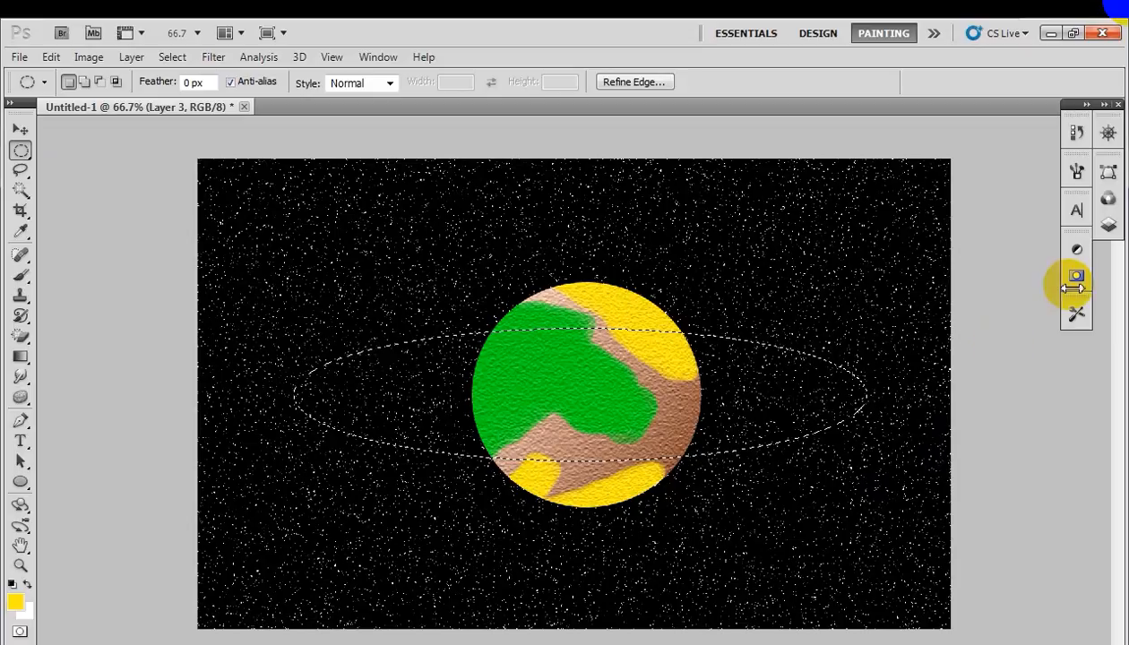
Step: Convert the elliptical selection to a work path and save it as a permanent path
click(1109, 226)
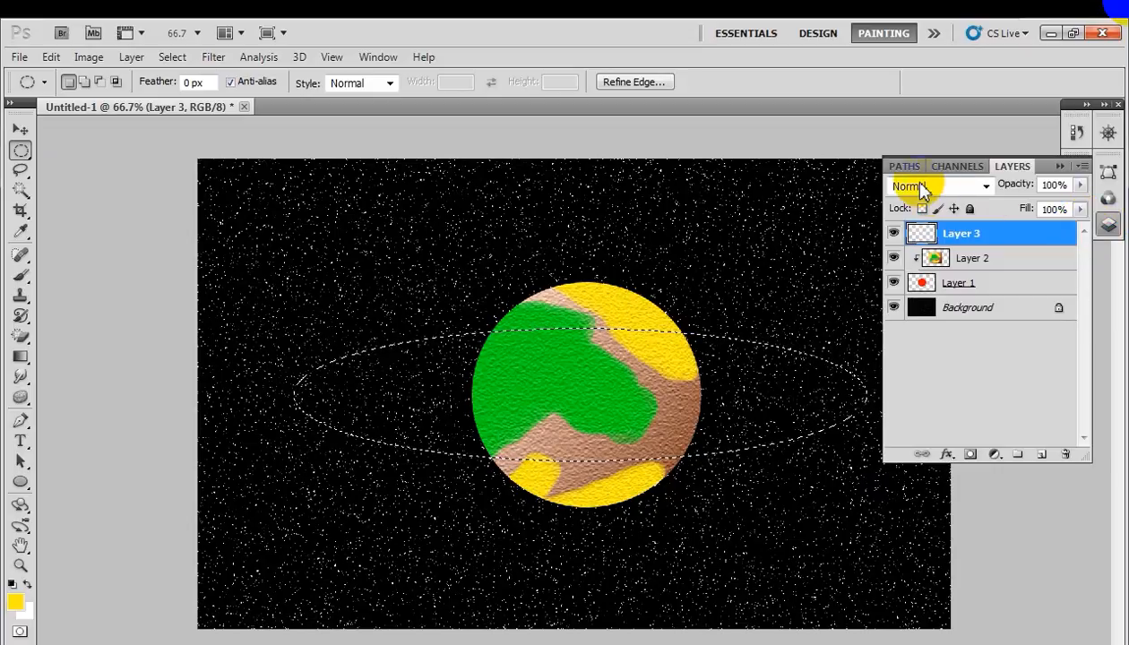
click(907, 167)
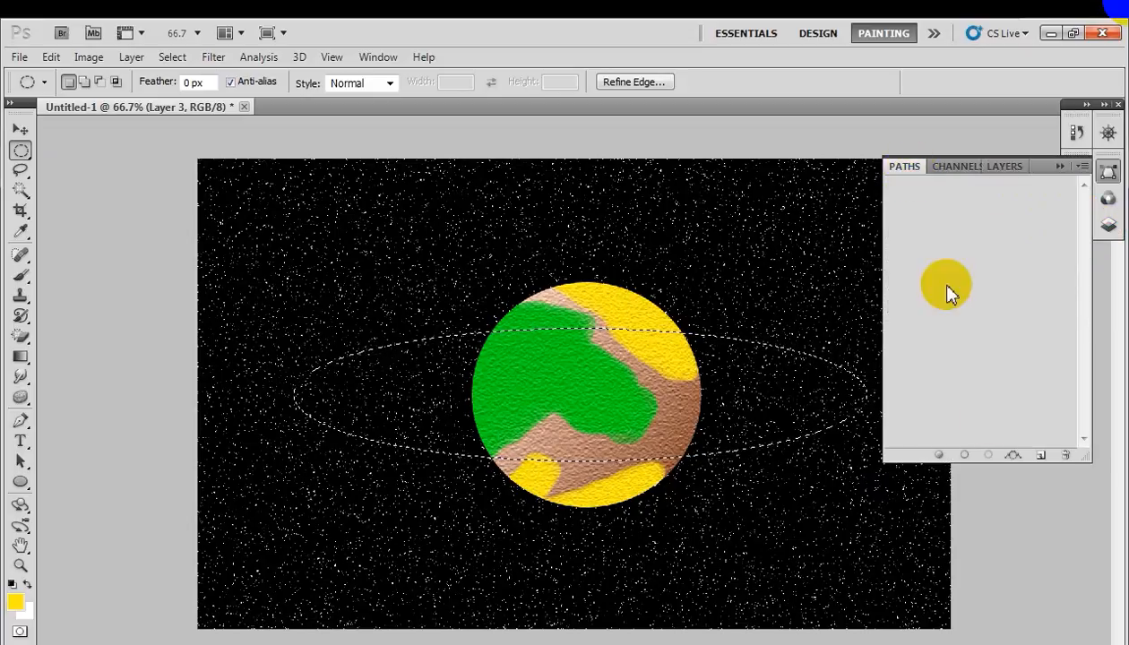
click(1014, 456)
drag(965, 201, 1046, 454)
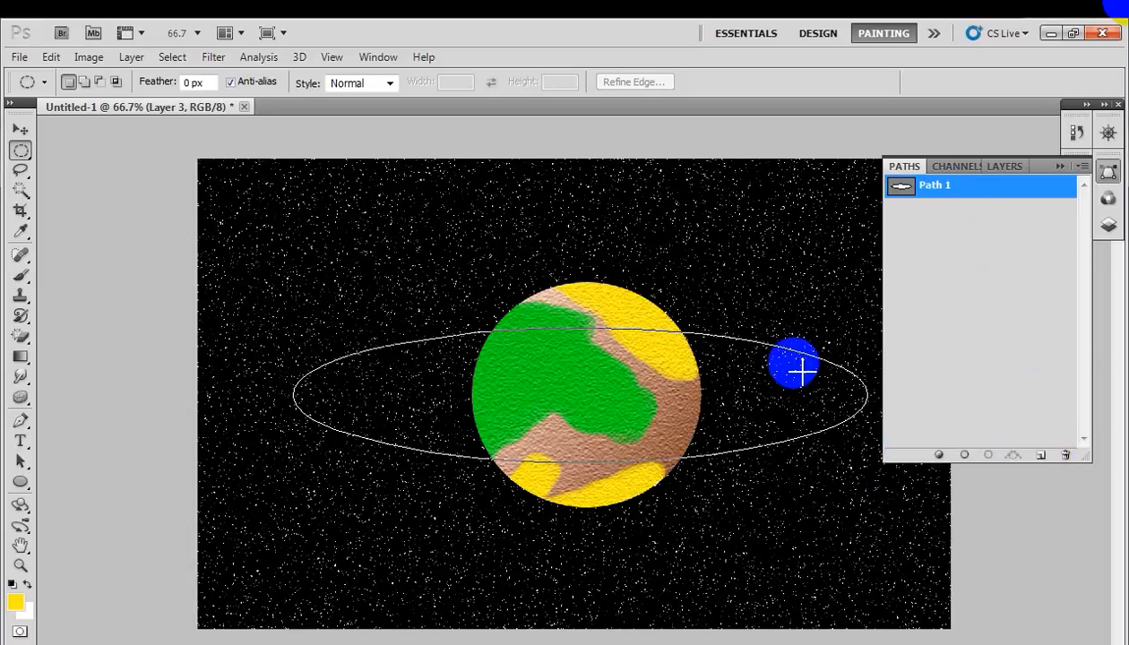
Step: Set the foreground colour to brown 9d5711 and fill the ellipse path with it on Layer 3
click(15, 603)
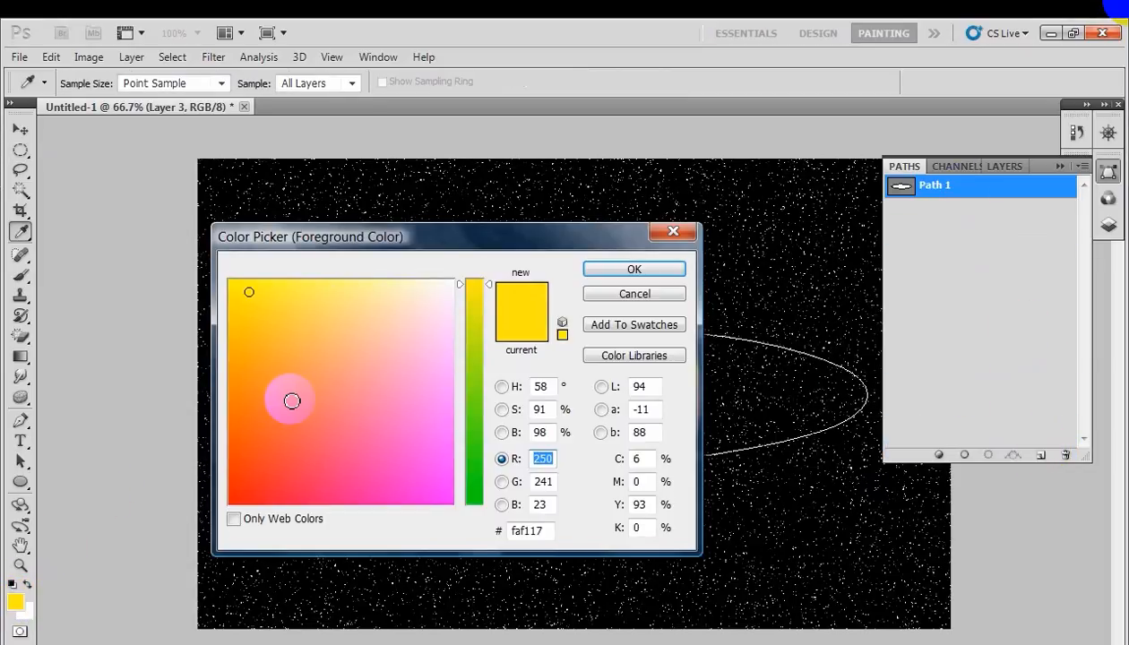
click(290, 390)
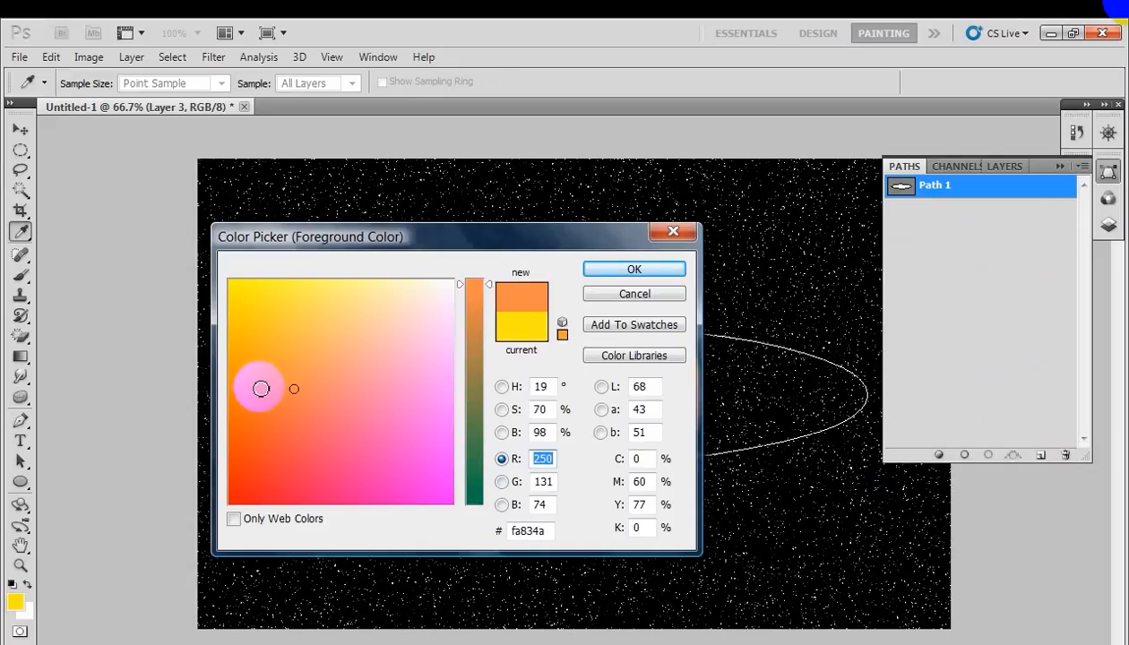
click(259, 389)
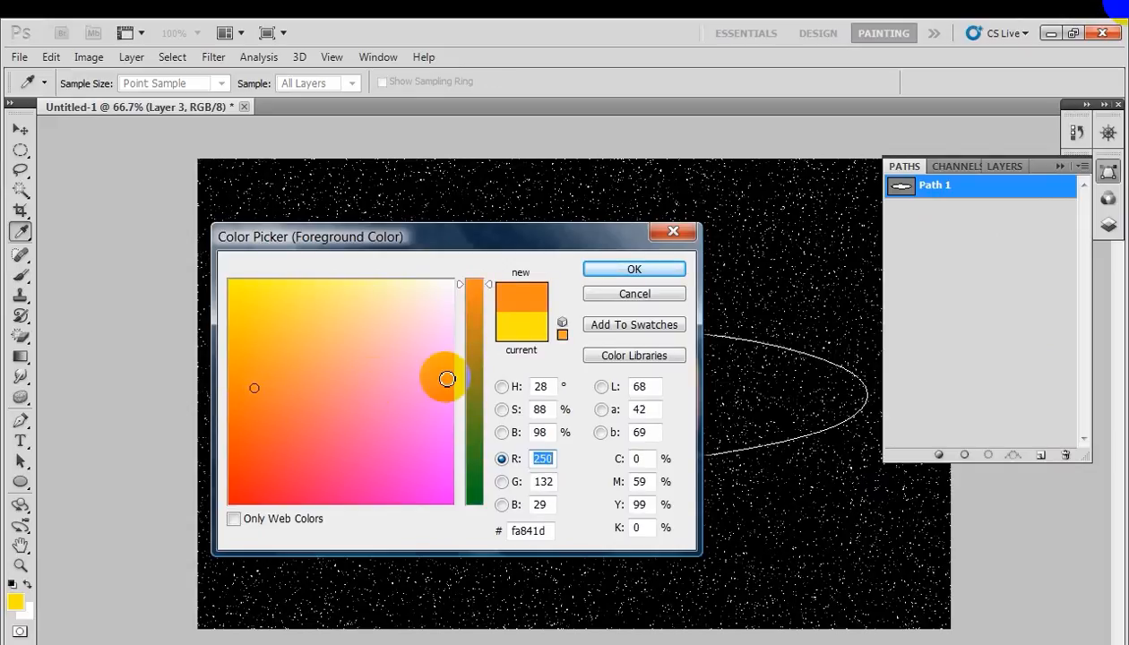
mouse_move(474, 372)
mouse_down()
mouse_move(473, 387)
mouse_move(475, 364)
mouse_up()
click(269, 422)
click(244, 427)
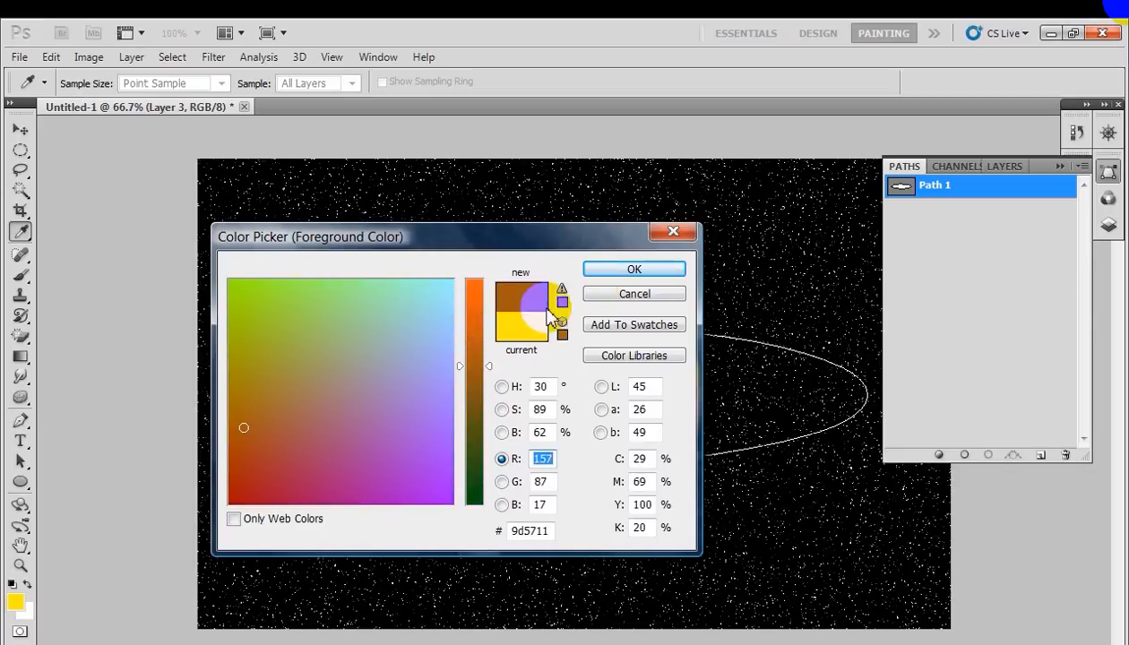
click(596, 271)
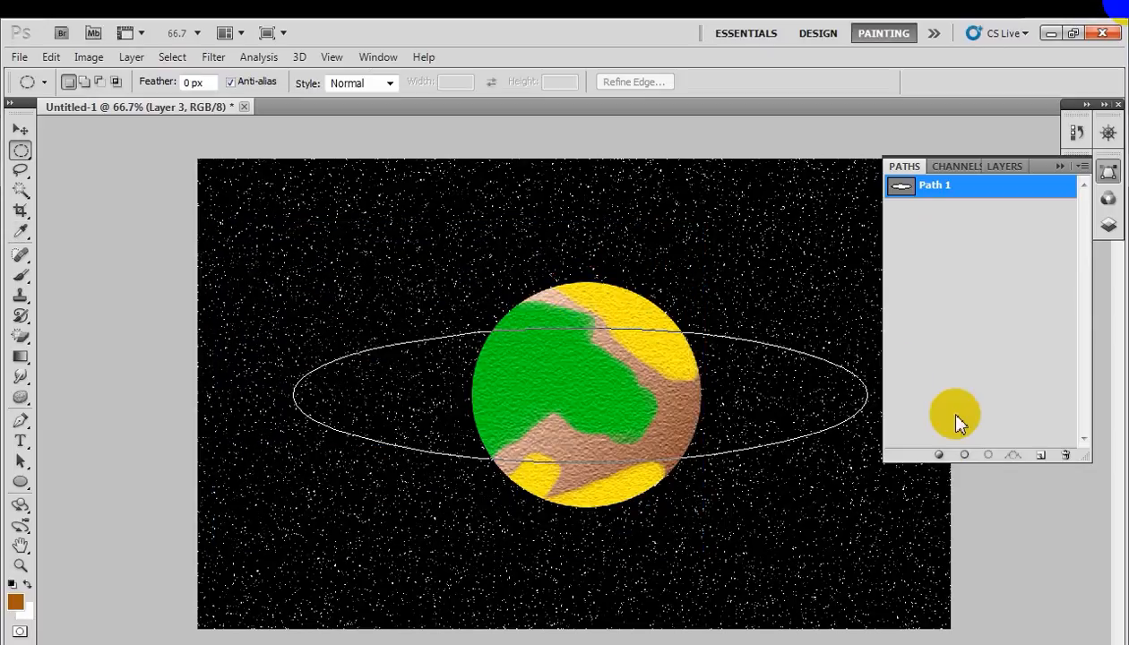
click(937, 455)
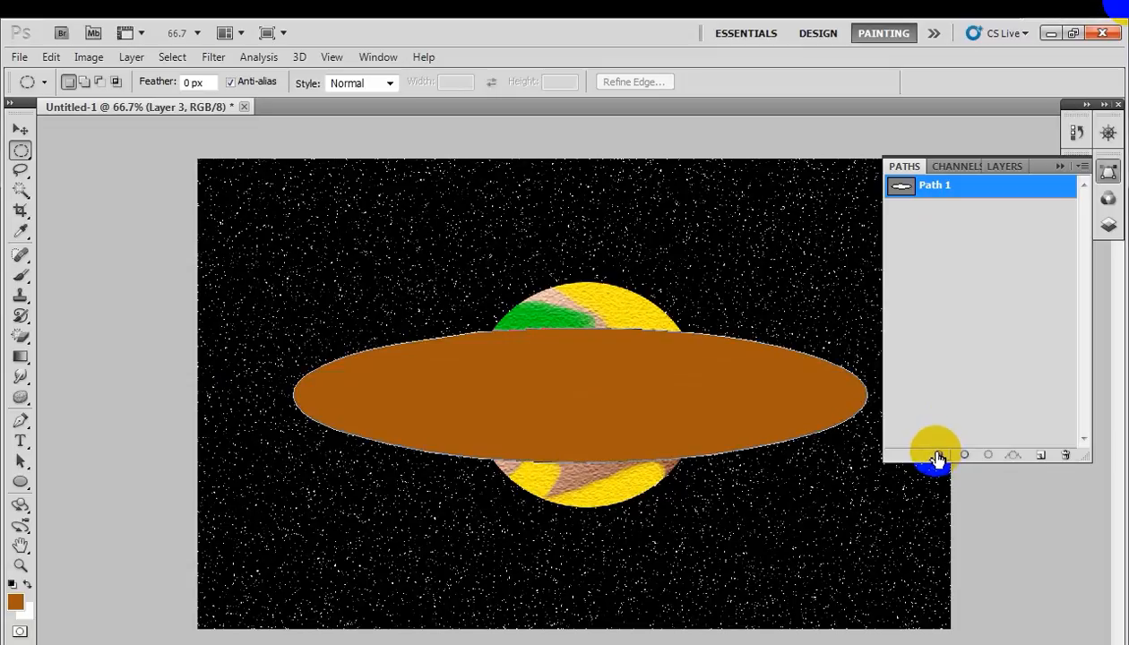
Step: Scale the ellipse path about its centre to 85.26% width and 81.70% height and apply the transformation
click(51, 57)
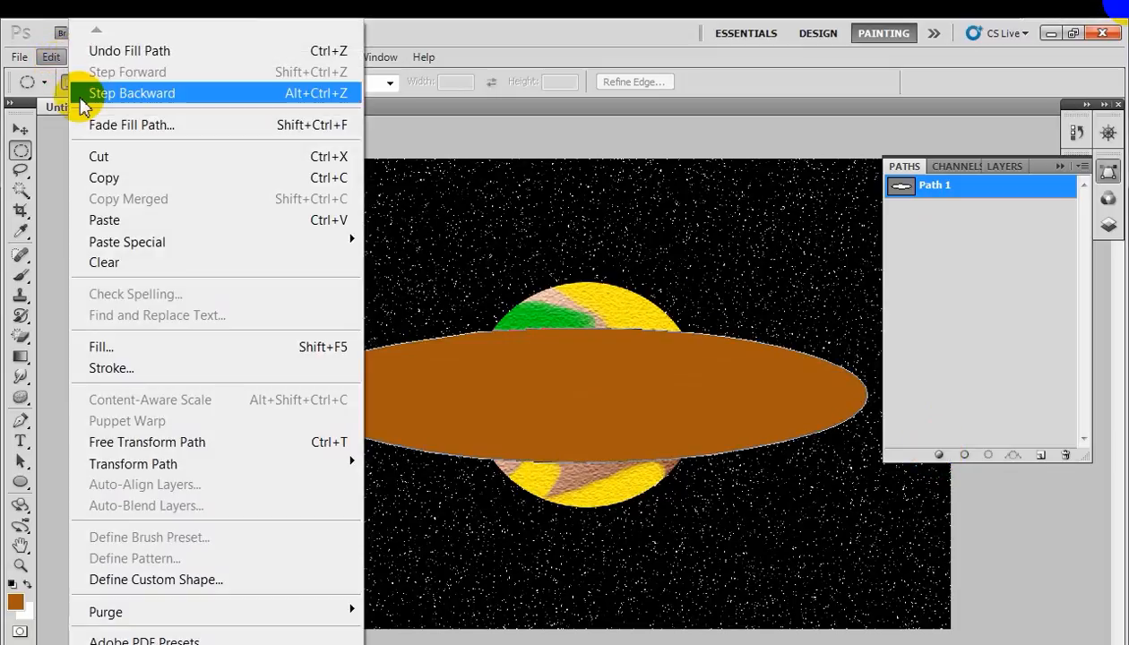
mouse_move(128, 463)
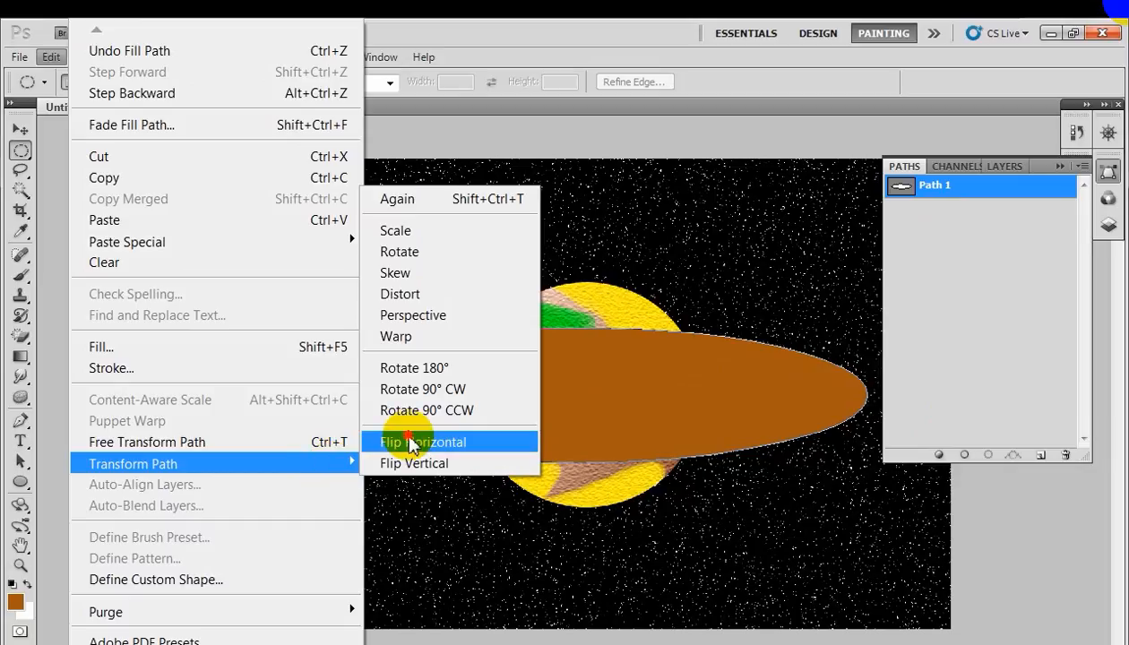
click(432, 232)
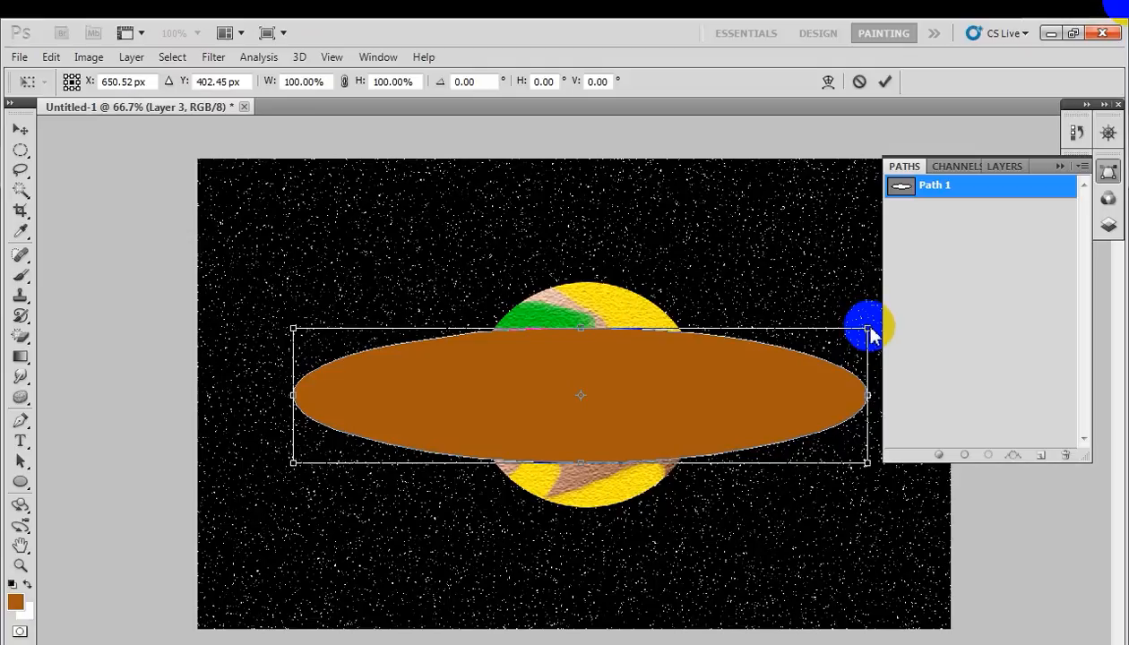
drag(870, 331, 825, 340)
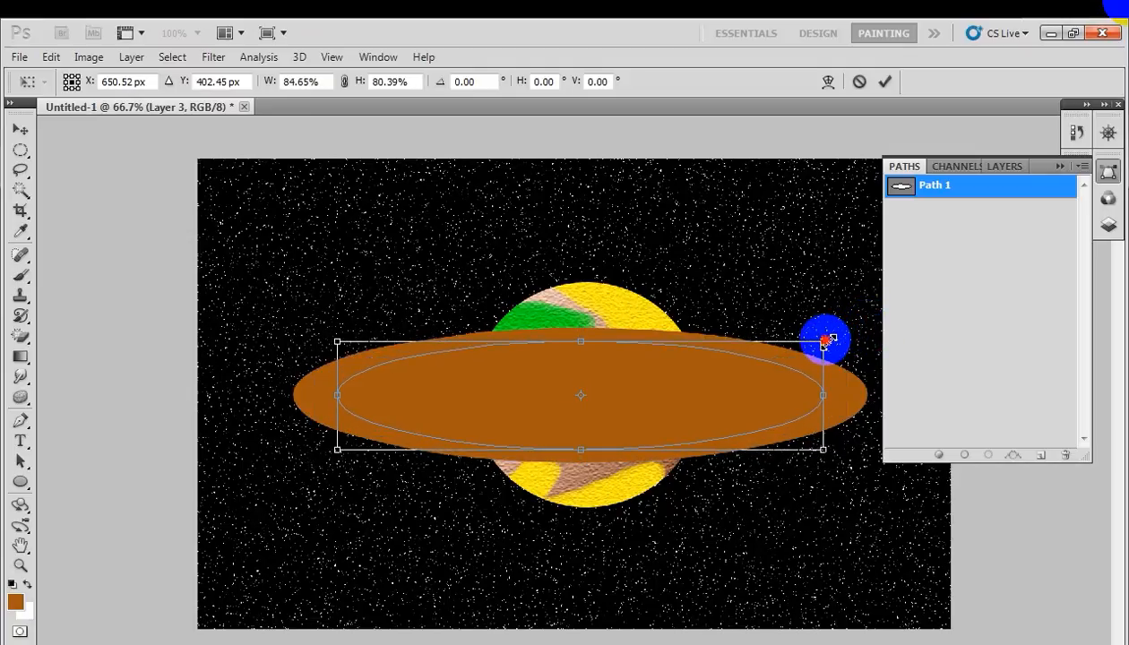
drag(830, 339, 826, 341)
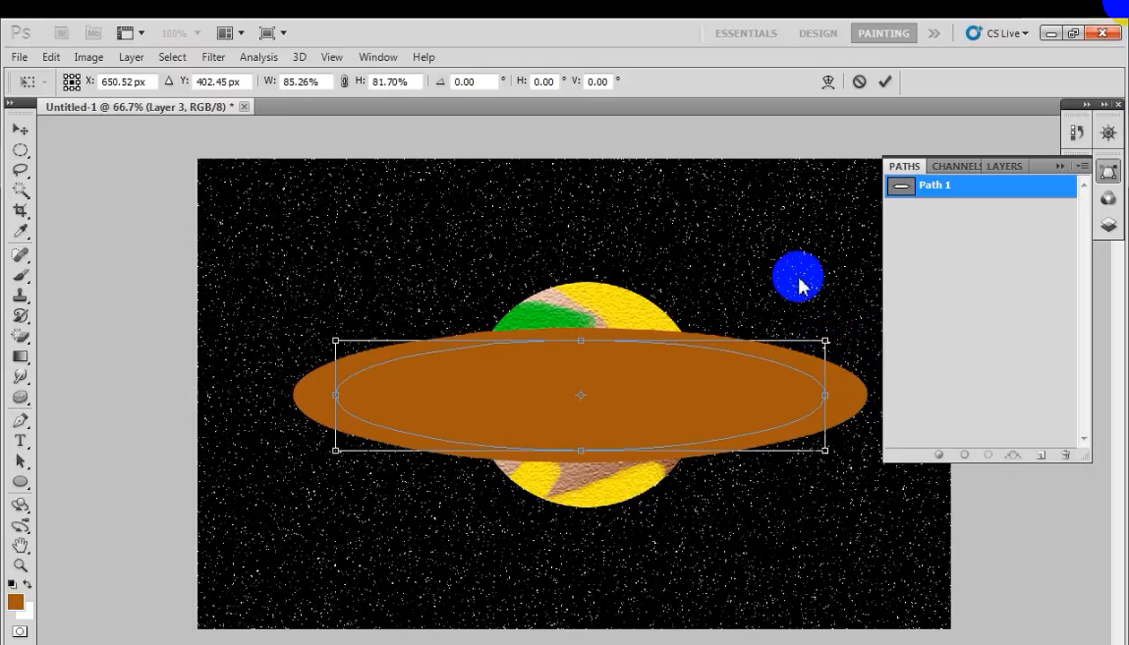
click(20, 131)
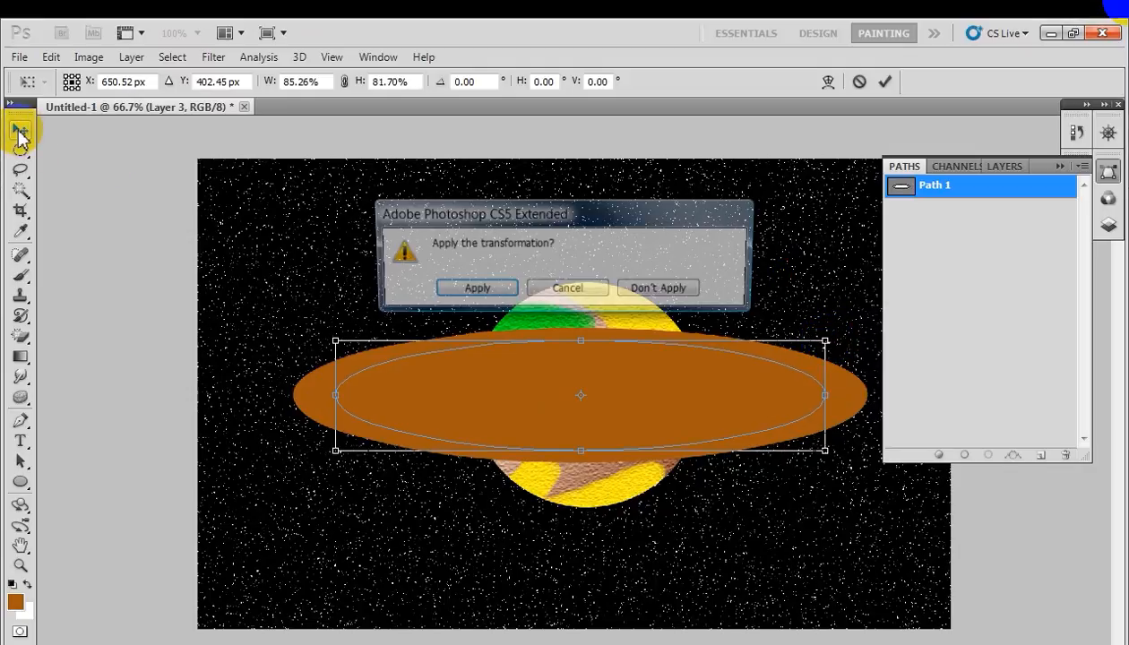
click(482, 287)
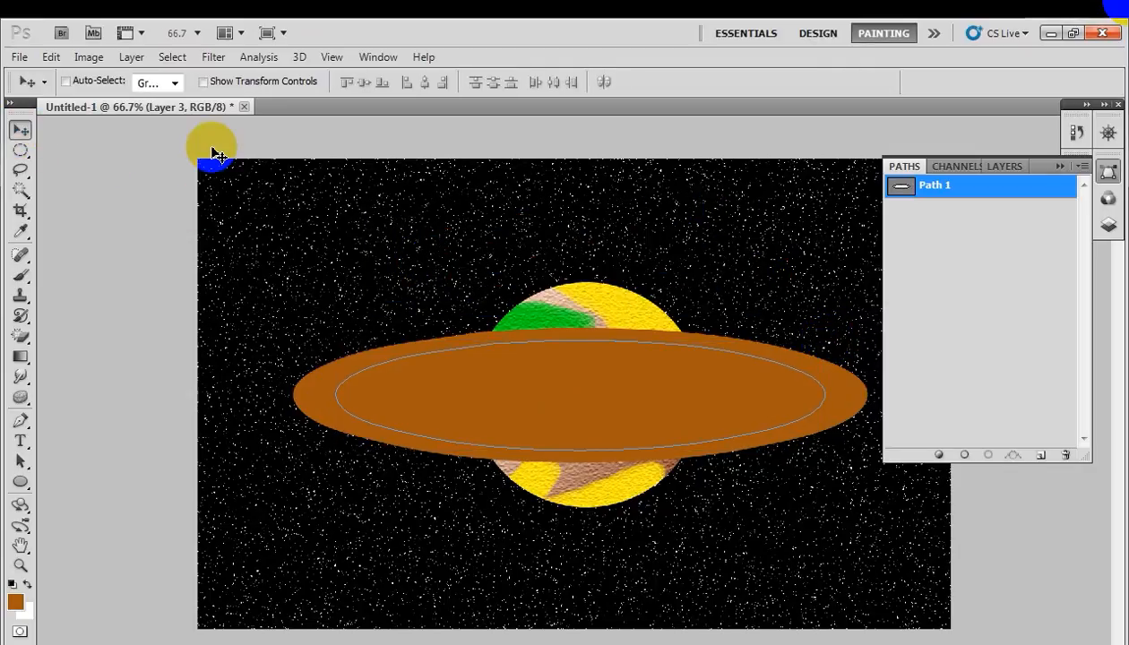
click(51, 57)
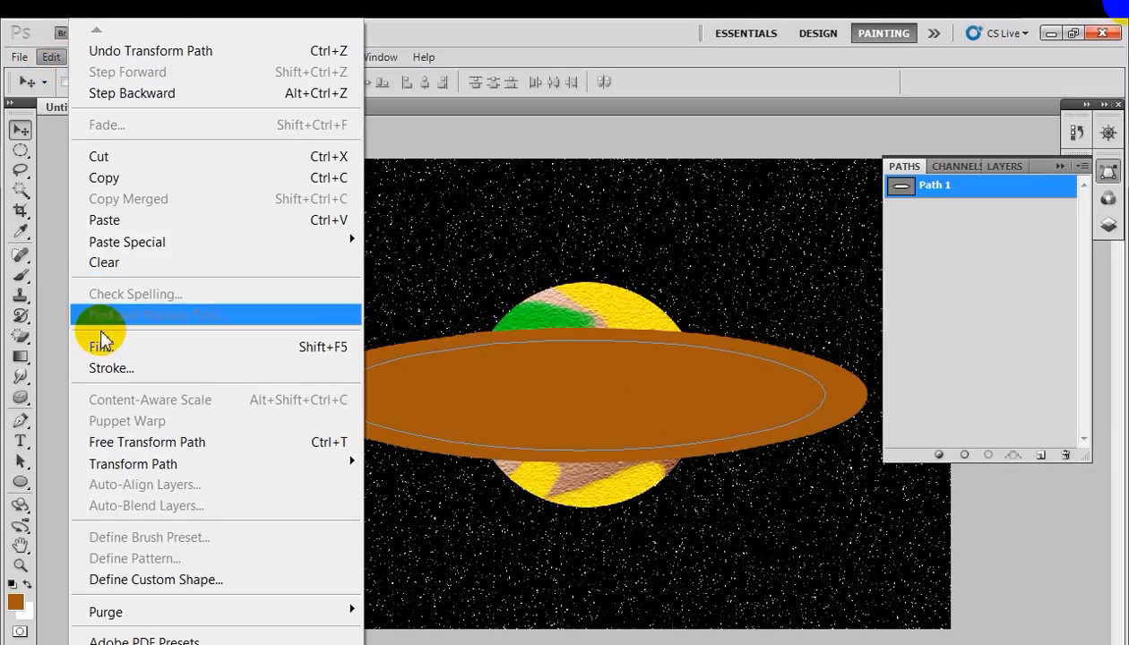
mouse_move(122, 466)
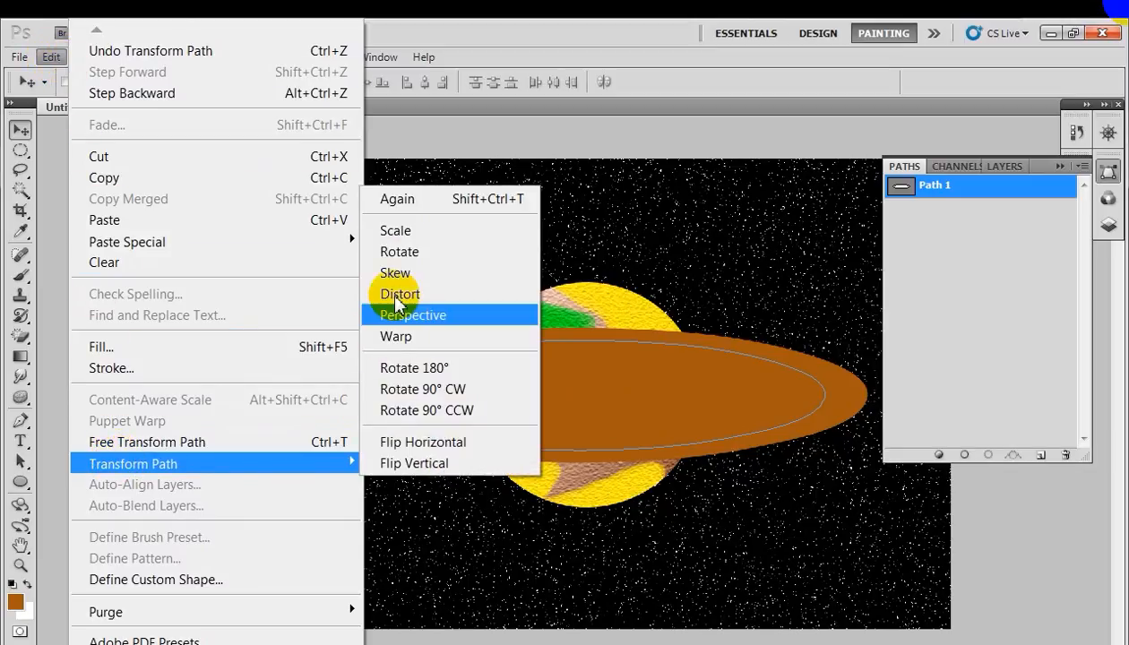
click(399, 235)
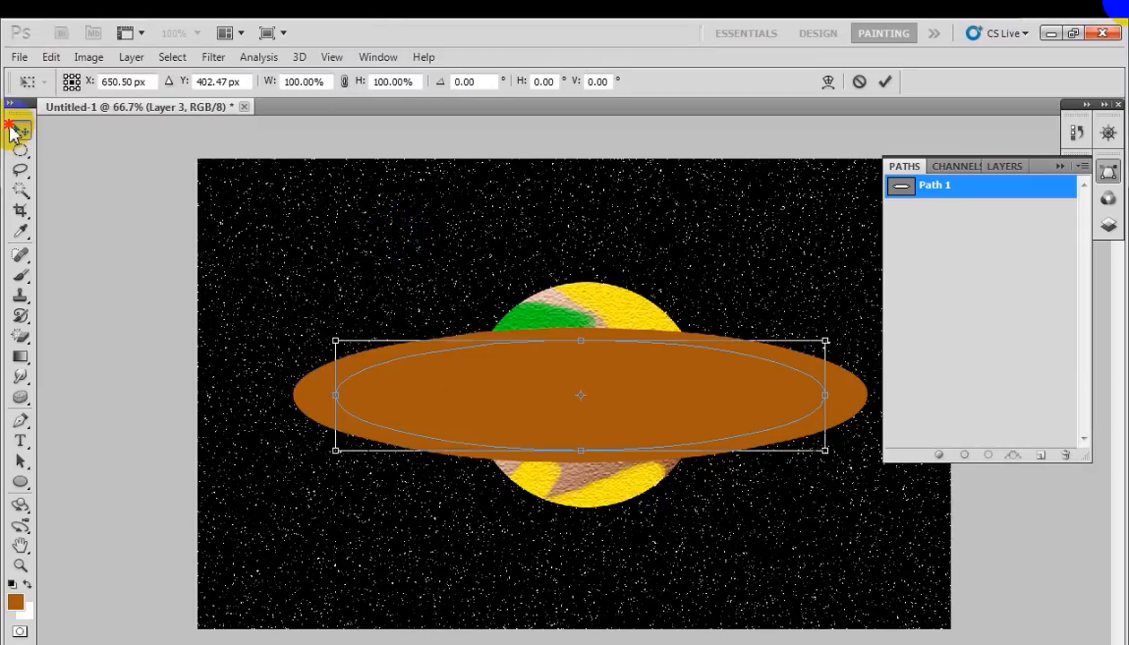
click(18, 131)
Step: Set the foreground colour to olive 9d8f25 and fill the reduced ellipse path with it on Layer 3
click(16, 604)
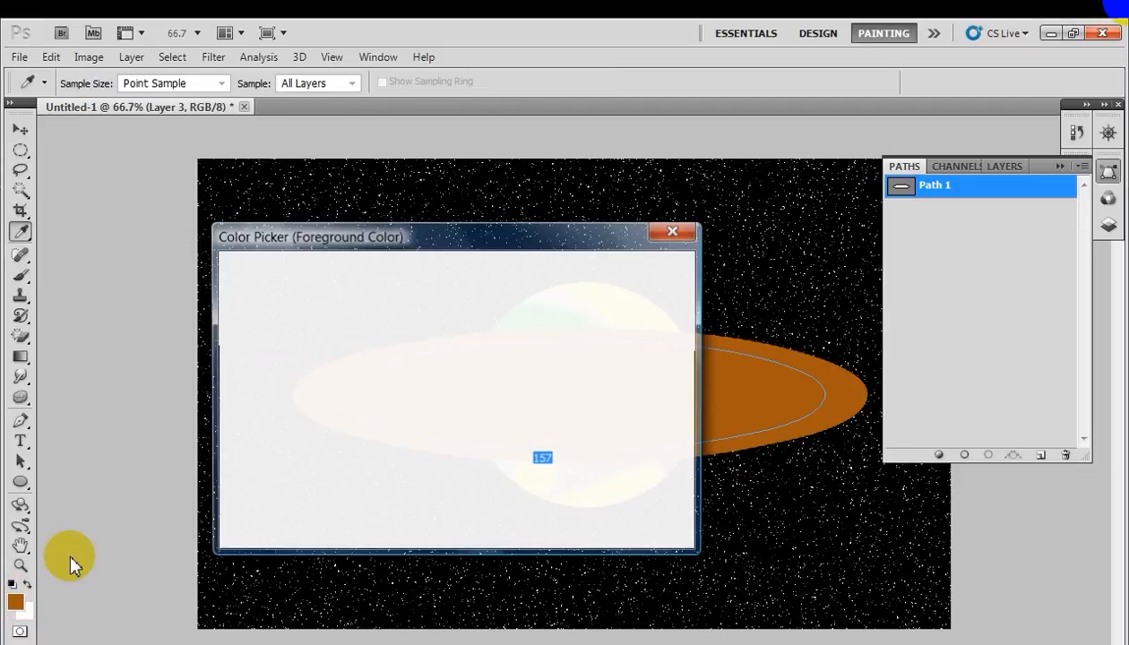
click(262, 379)
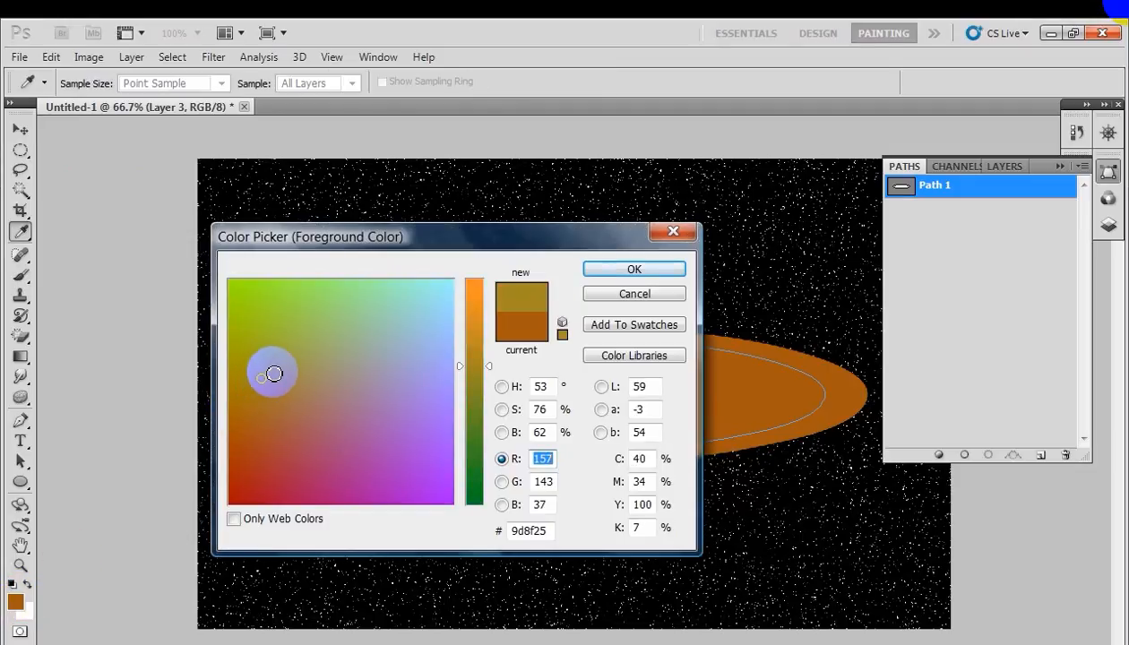
click(633, 269)
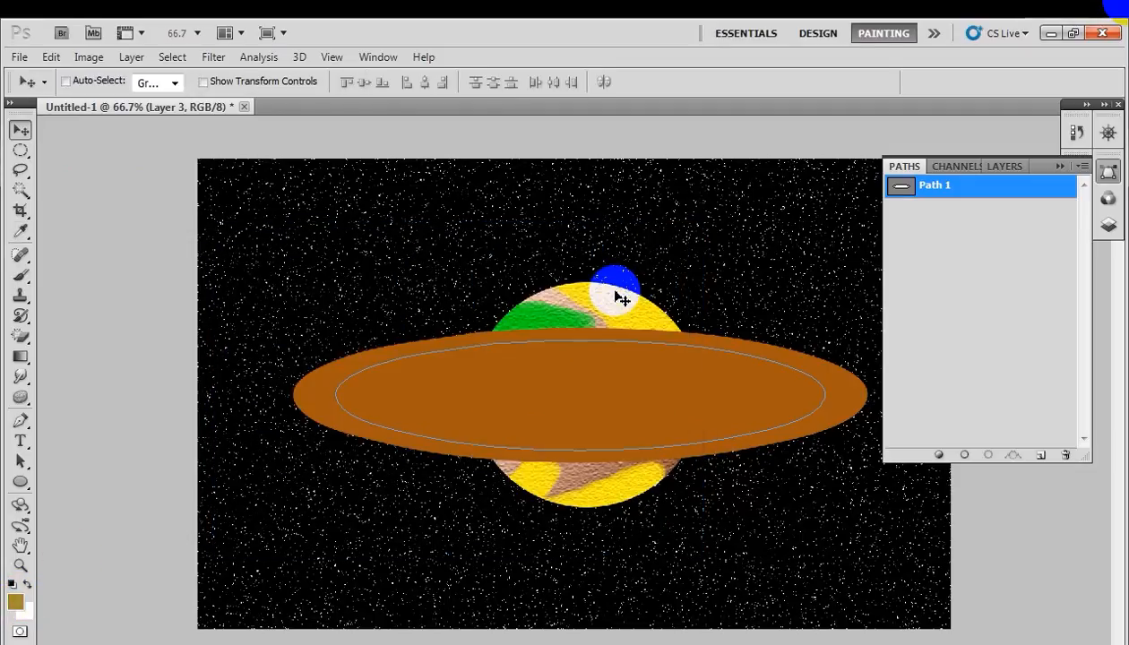
click(939, 455)
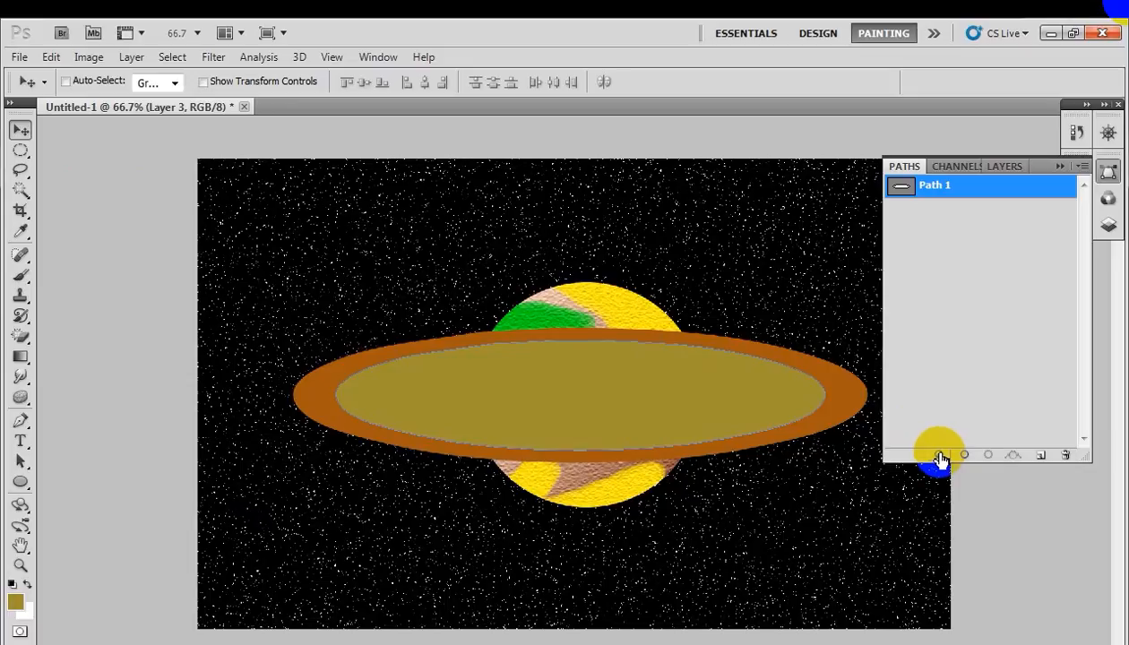
Step: Scale the ellipse path about its centre to 91.72% width and 85.60% height, and delete the Layer 3 fill inside it
click(49, 61)
mouse_move(103, 463)
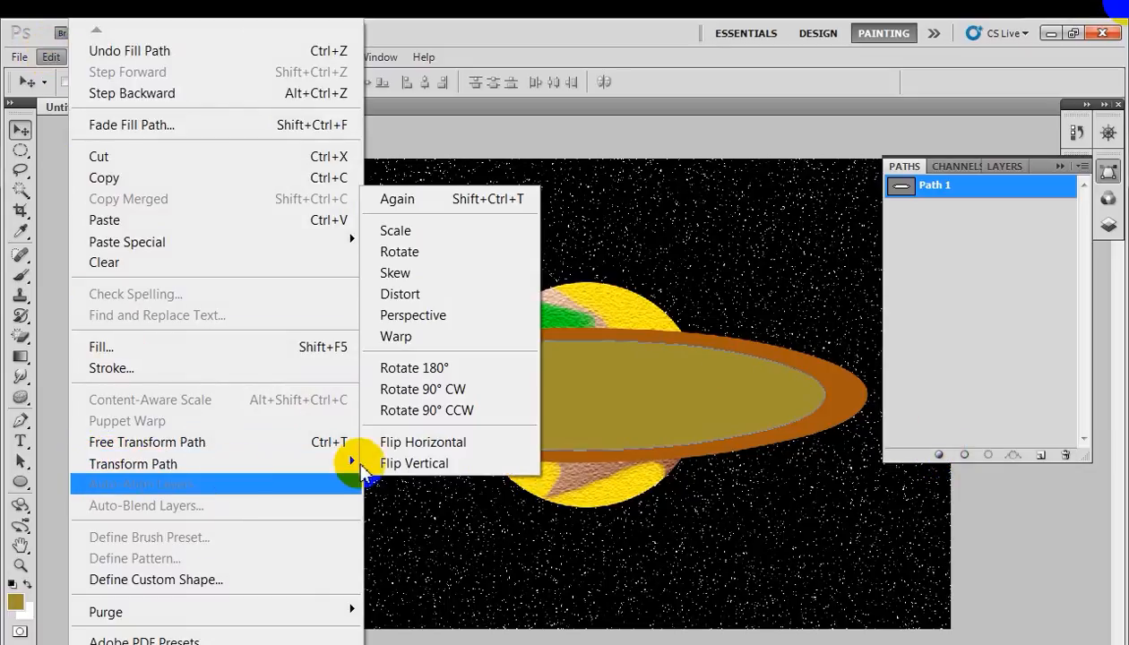
click(457, 232)
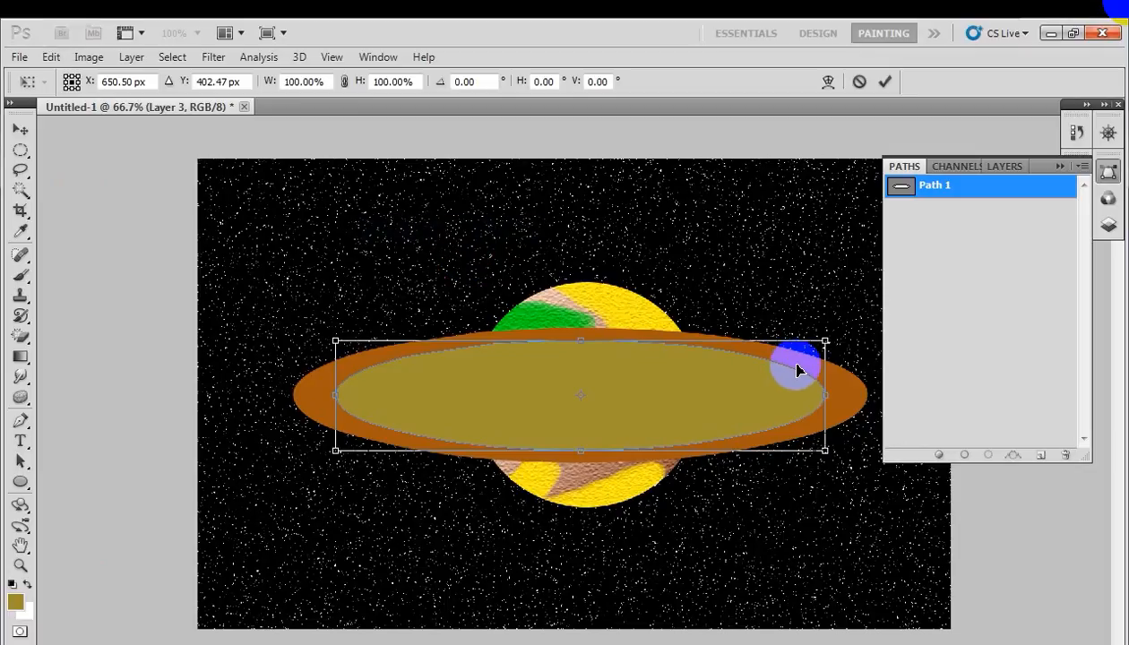
mouse_move(825, 340)
mouse_down()
mouse_move(806, 339)
mouse_move(808, 350)
mouse_up()
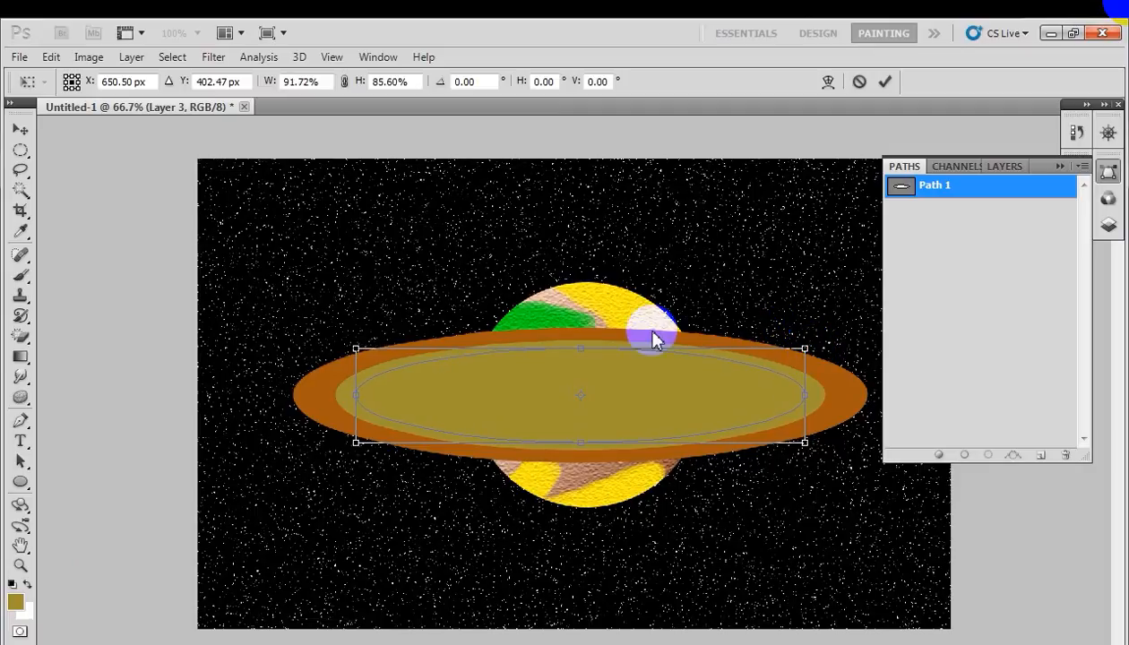
click(19, 131)
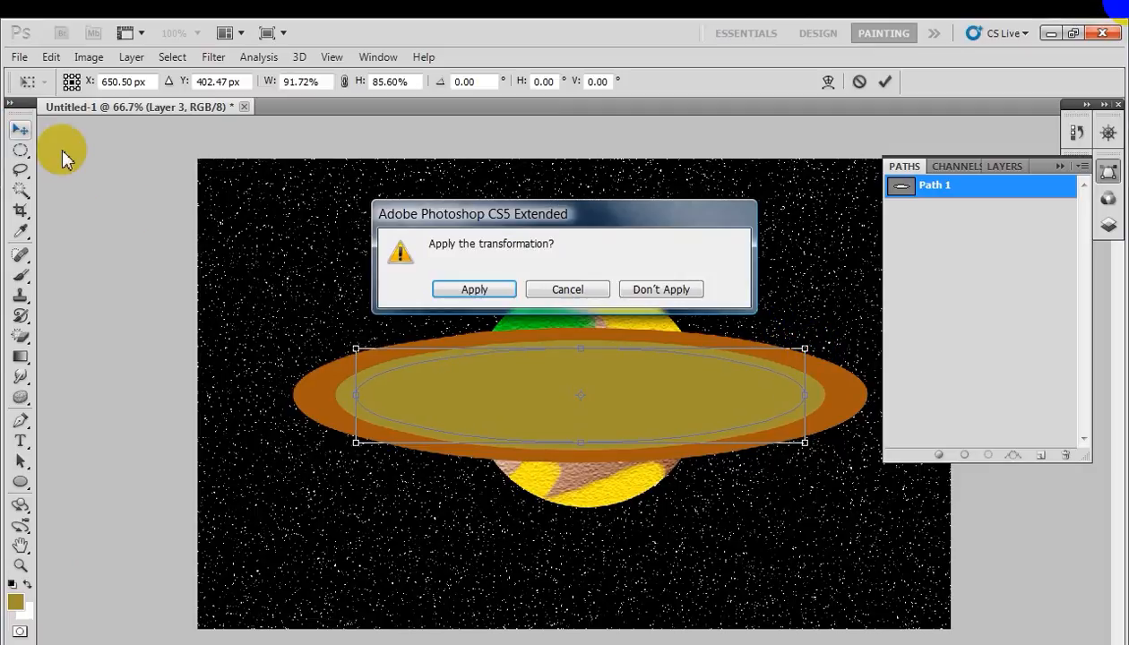
click(450, 286)
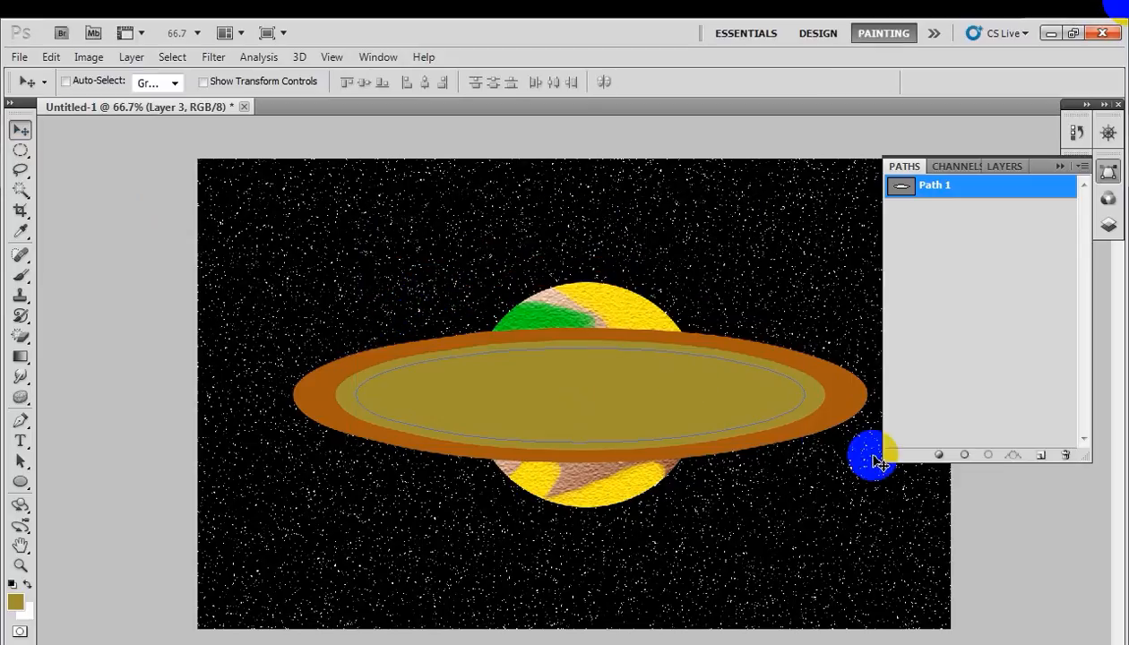
click(985, 457)
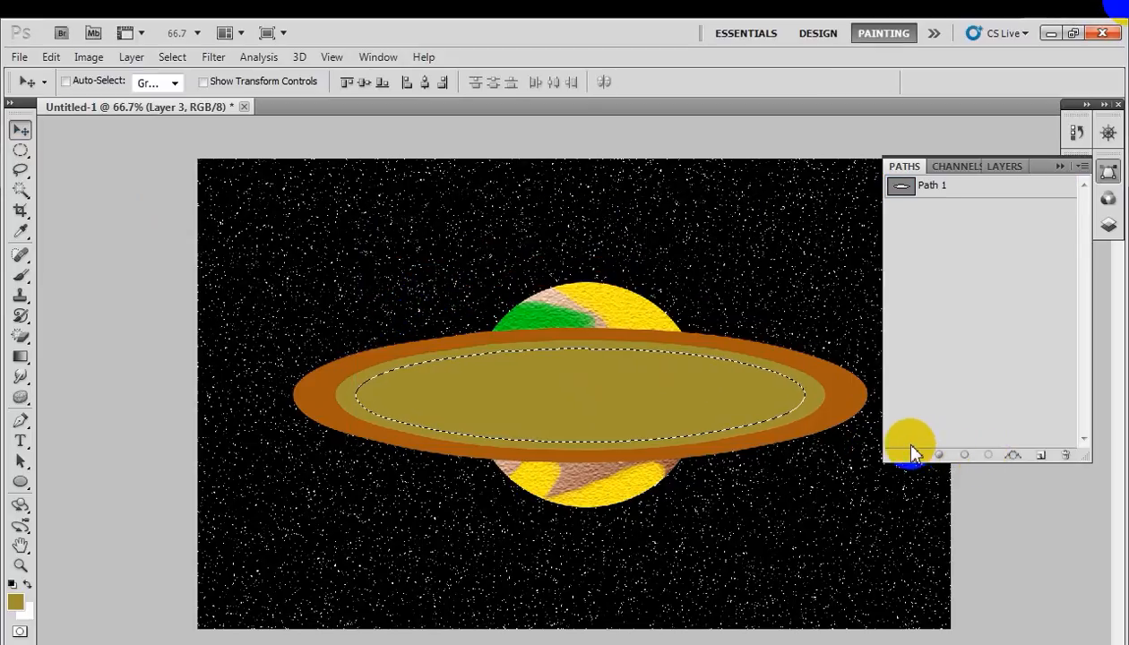
key(Delete)
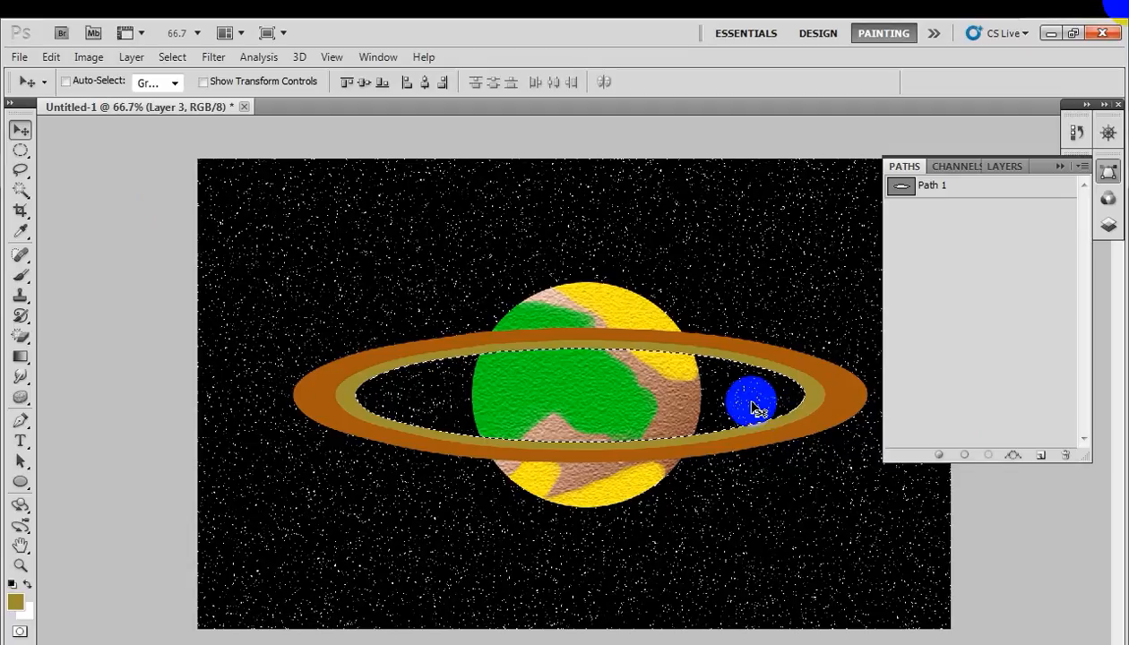
click(50, 59)
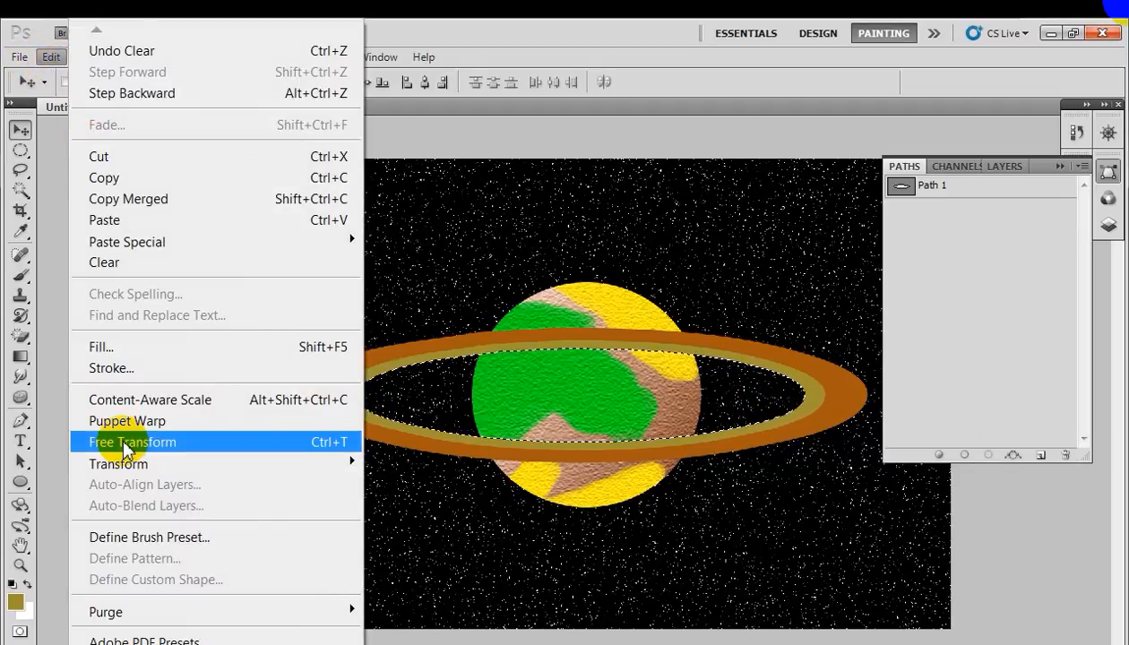
mouse_move(156, 464)
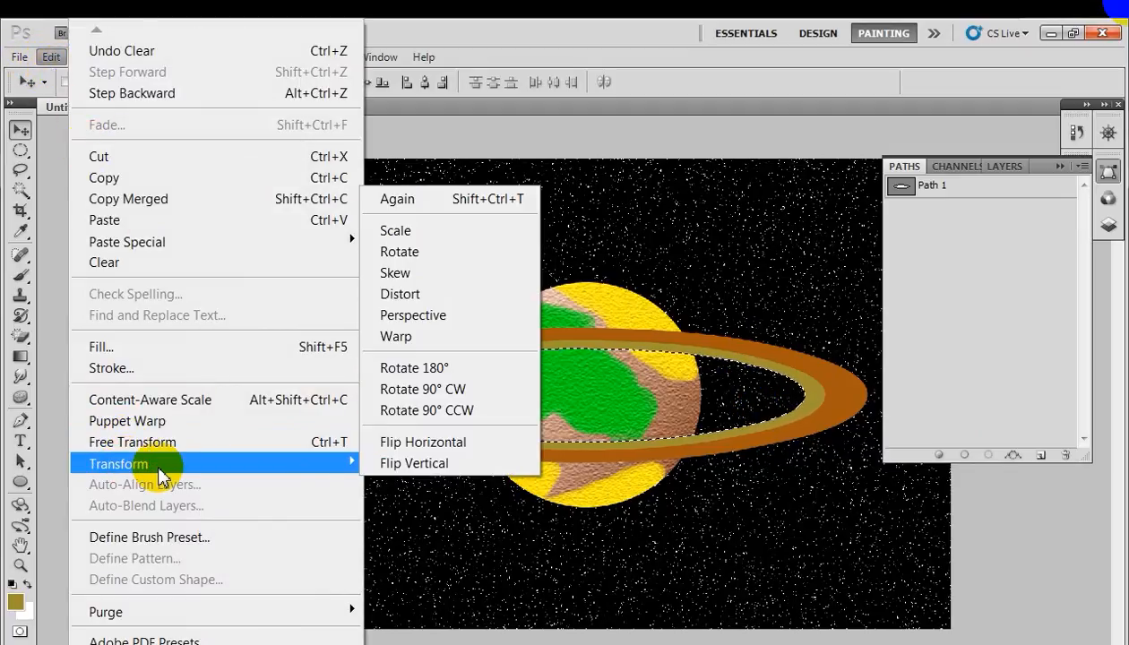
click(405, 250)
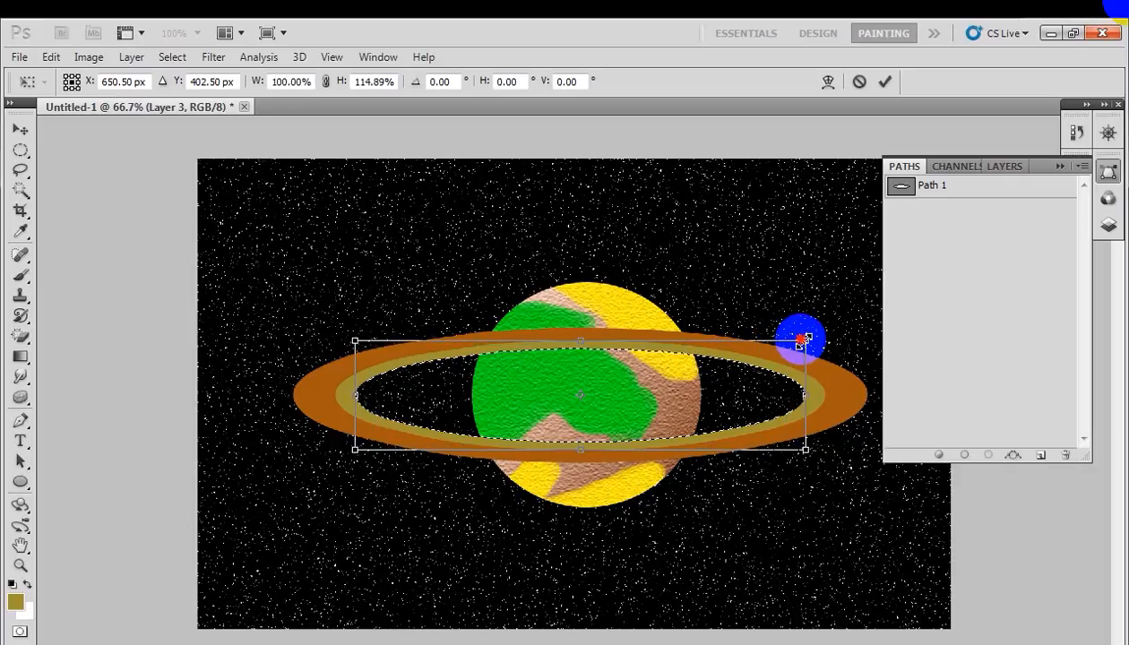
drag(804, 340, 806, 342)
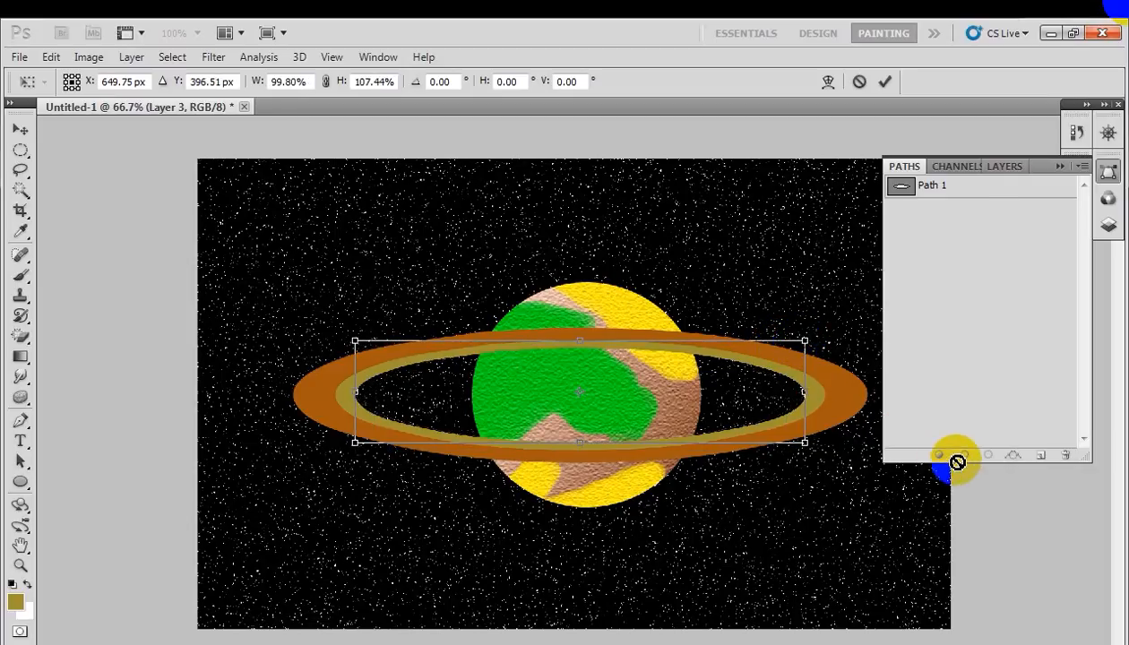
click(21, 152)
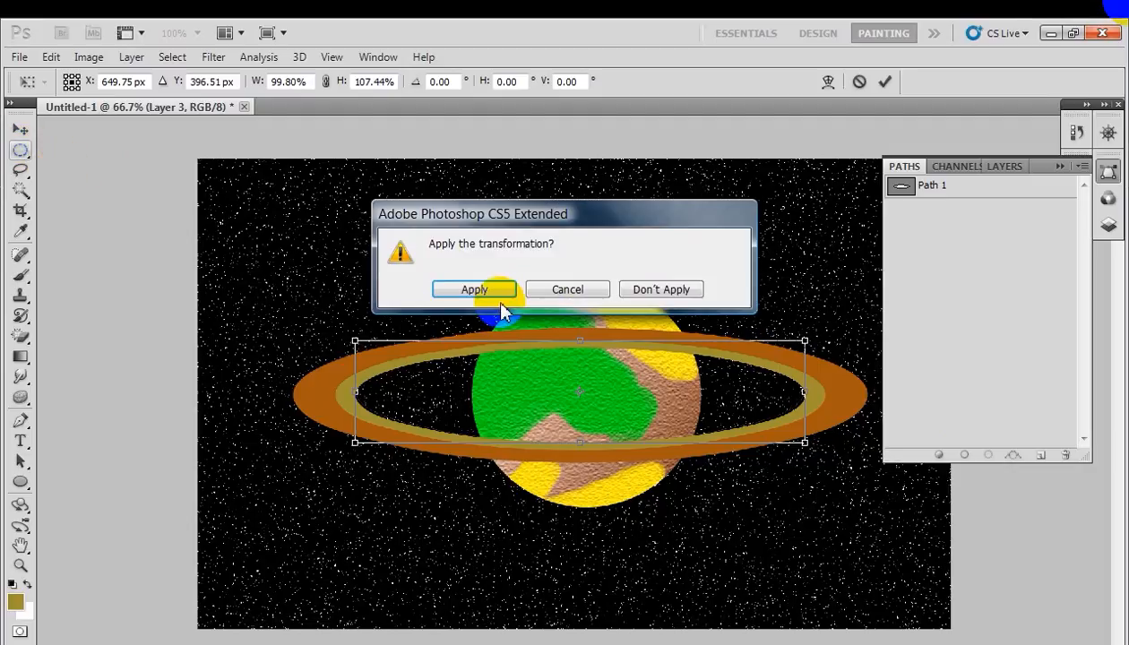
click(633, 289)
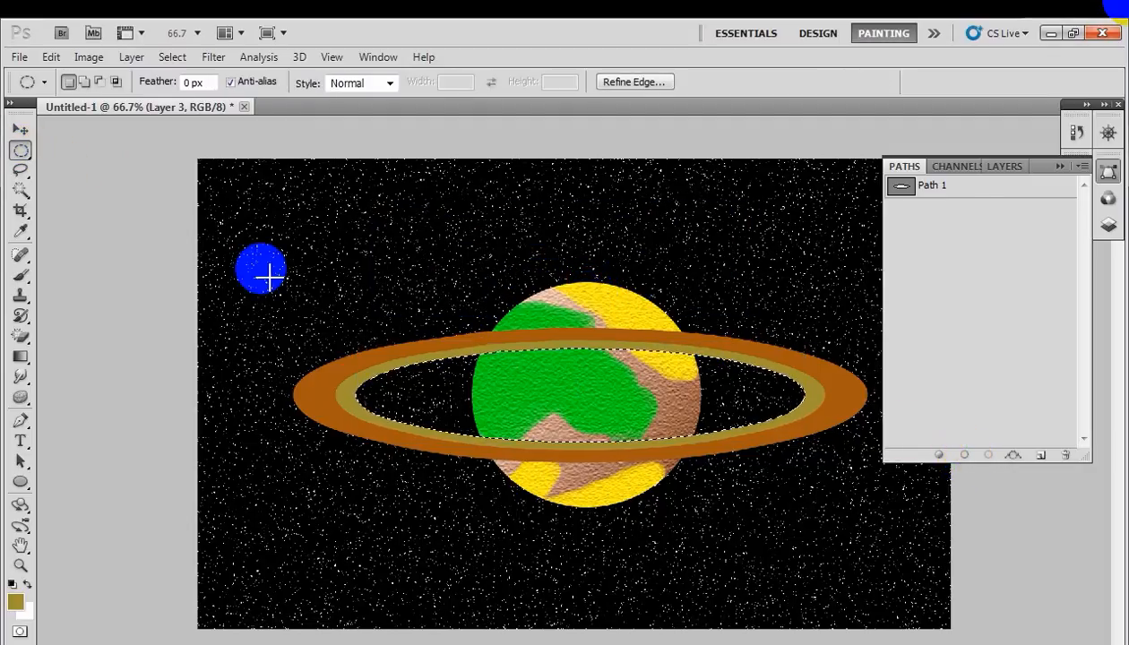
click(51, 57)
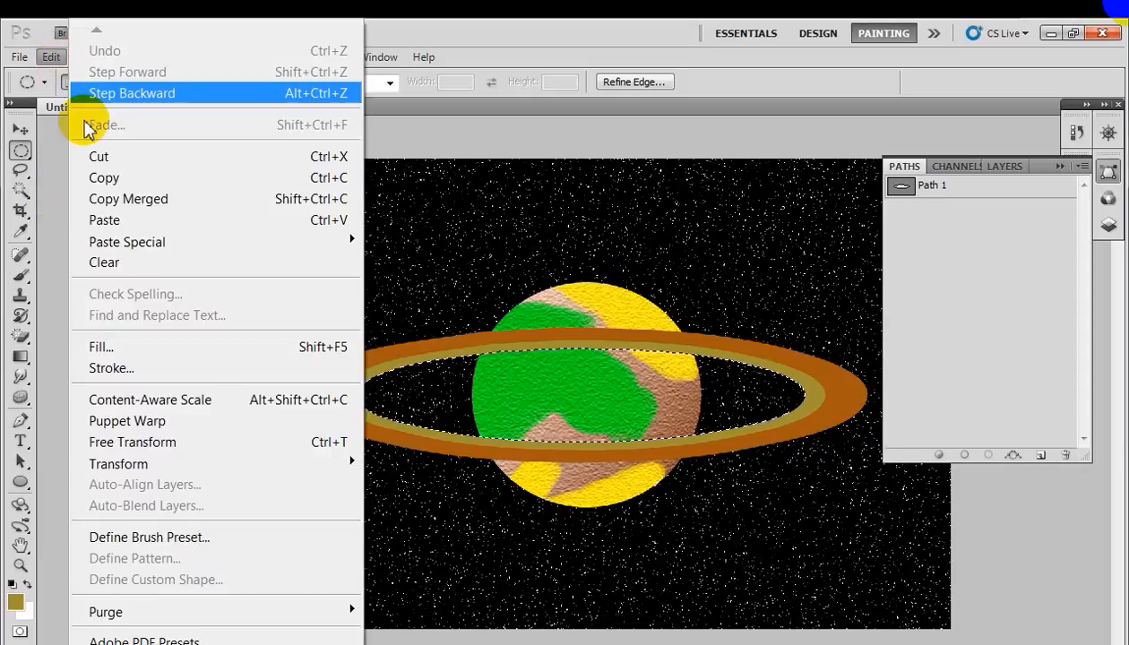
mouse_move(119, 463)
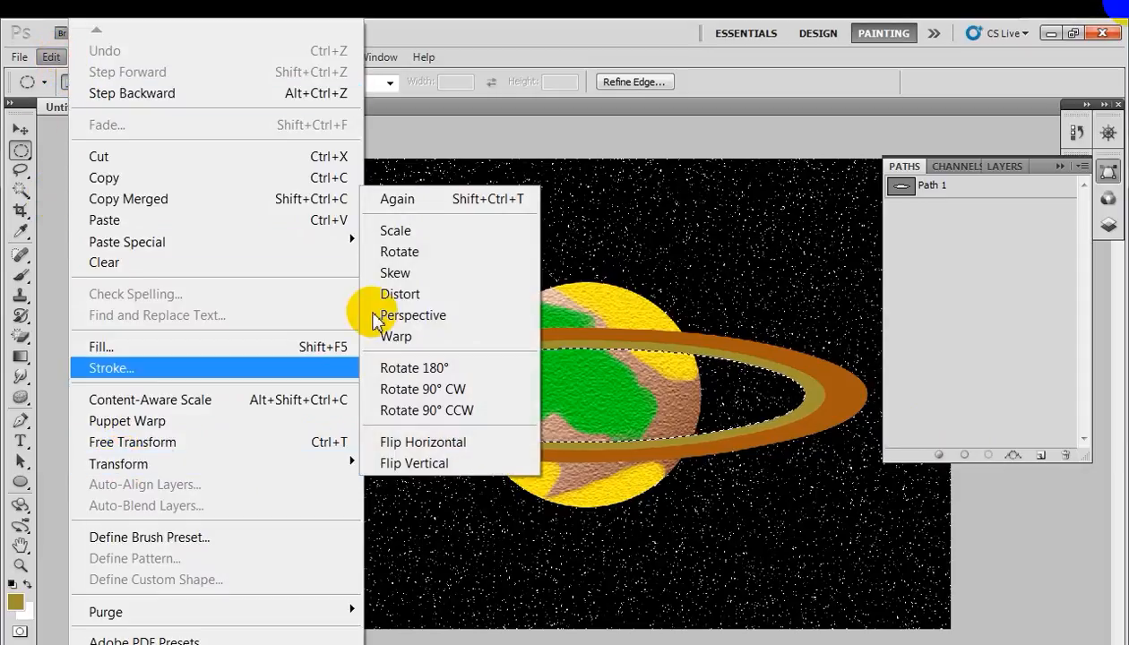
click(406, 229)
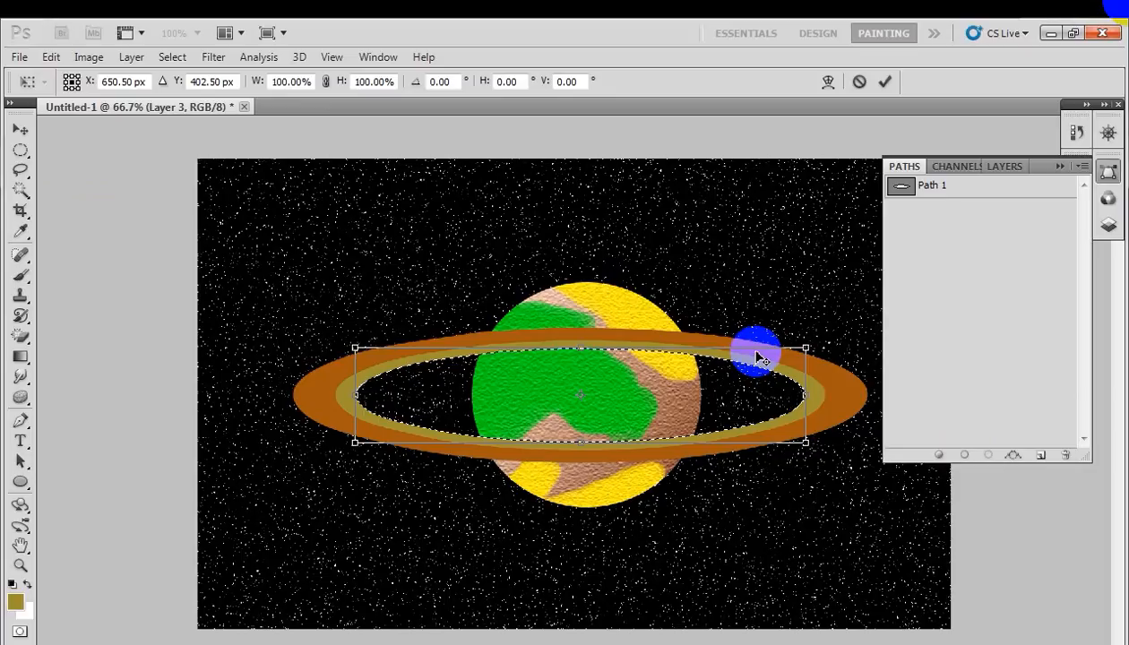
drag(805, 348, 777, 354)
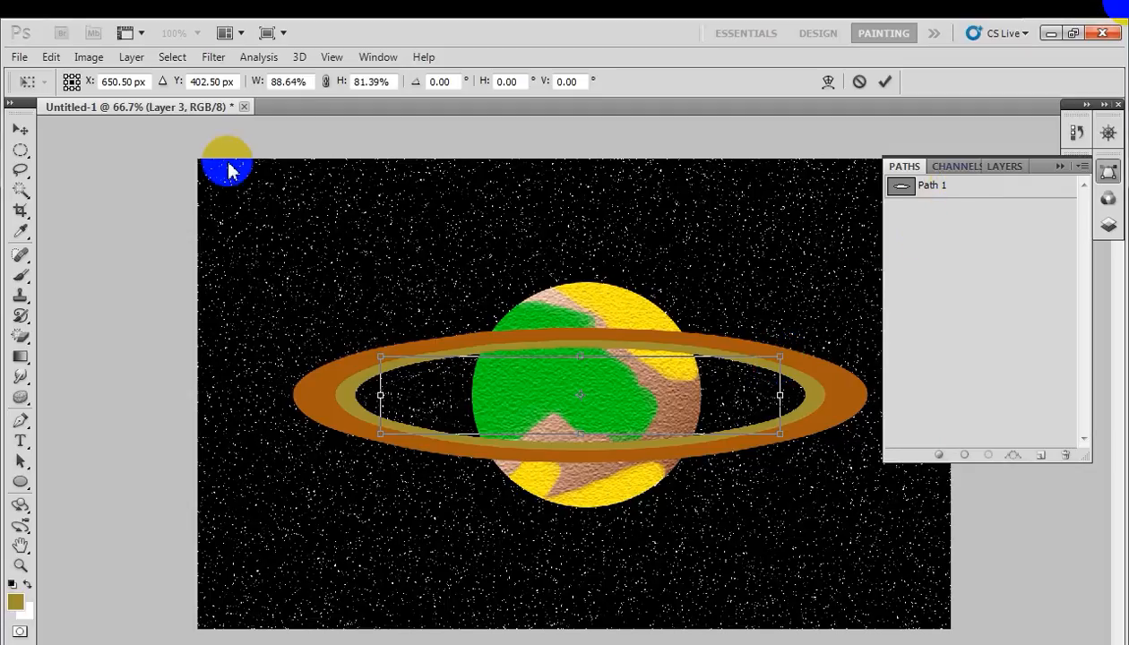
click(22, 134)
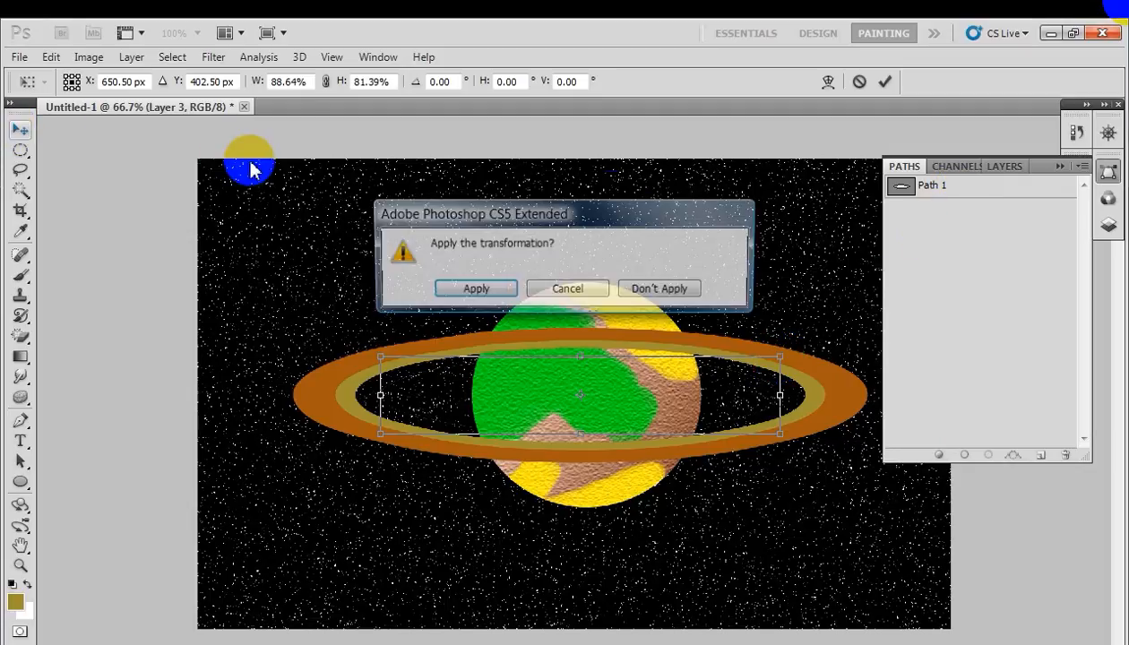
click(632, 291)
Step: Deselect the elliptical selection and scale Path 1 about its centre to 91.36% width and 96.26% height
click(938, 188)
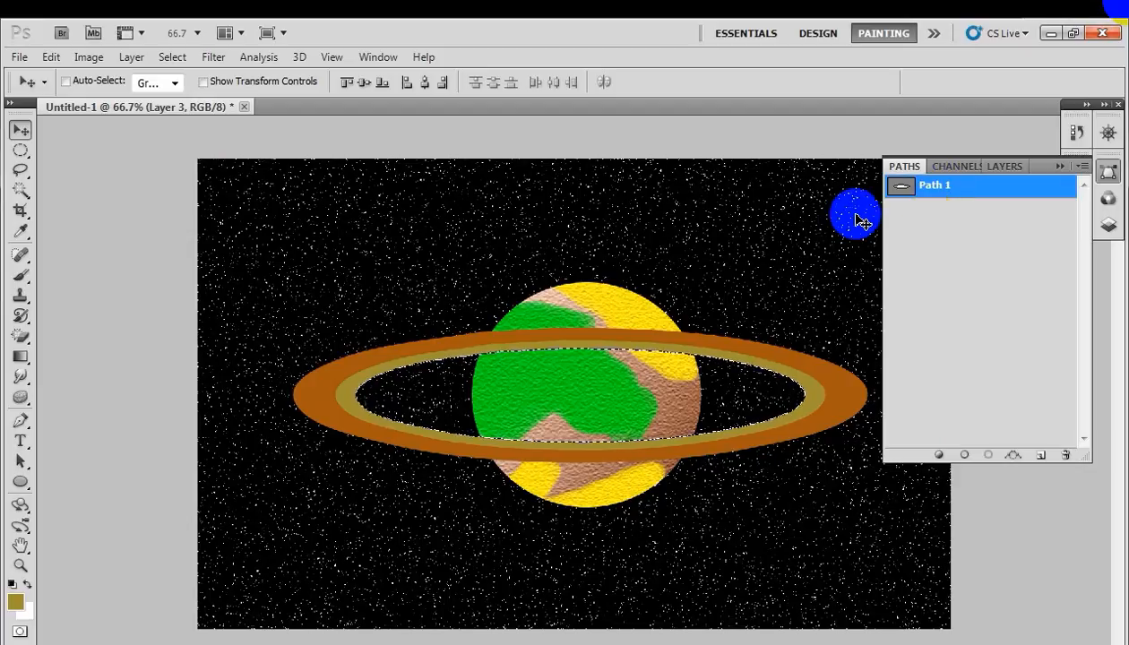
click(231, 209)
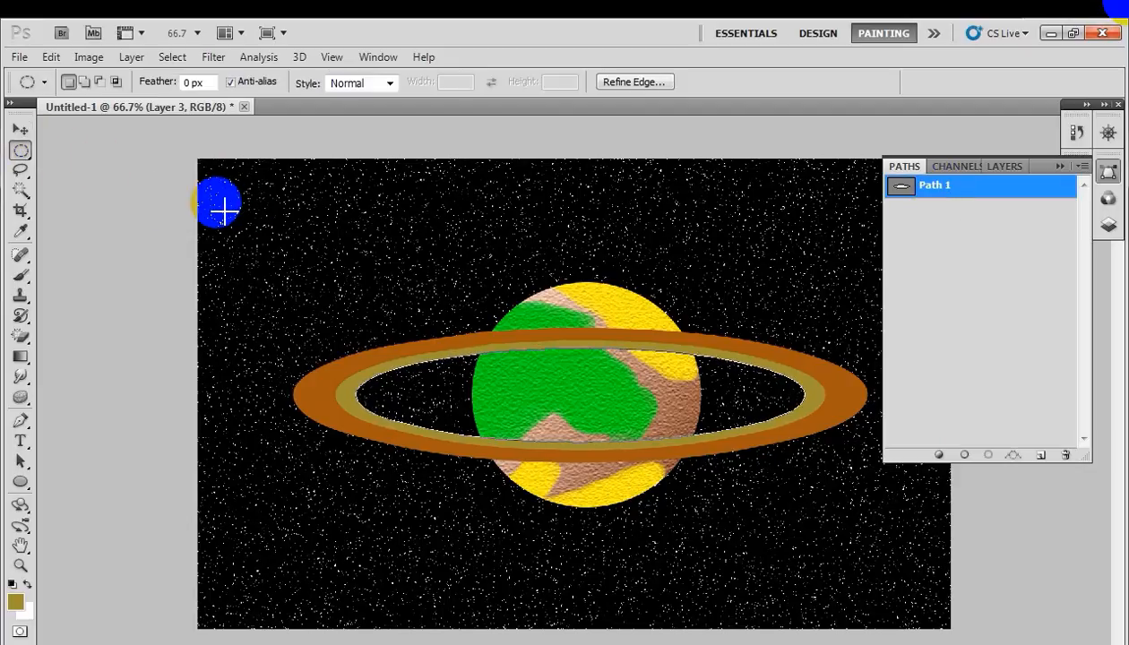
click(52, 56)
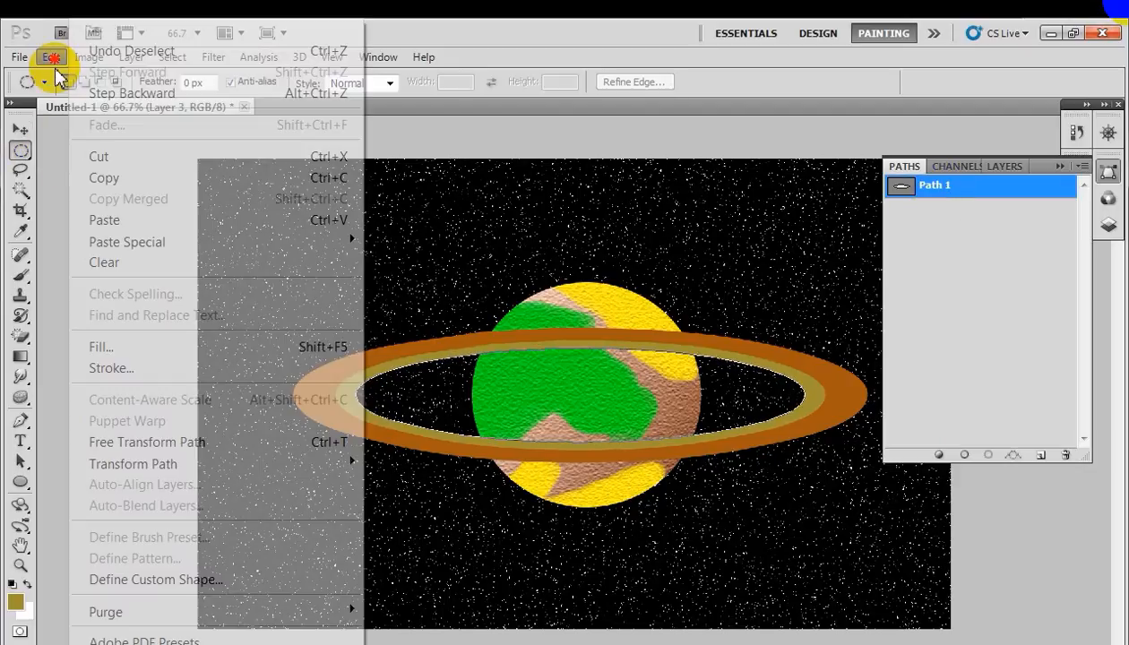
mouse_move(286, 467)
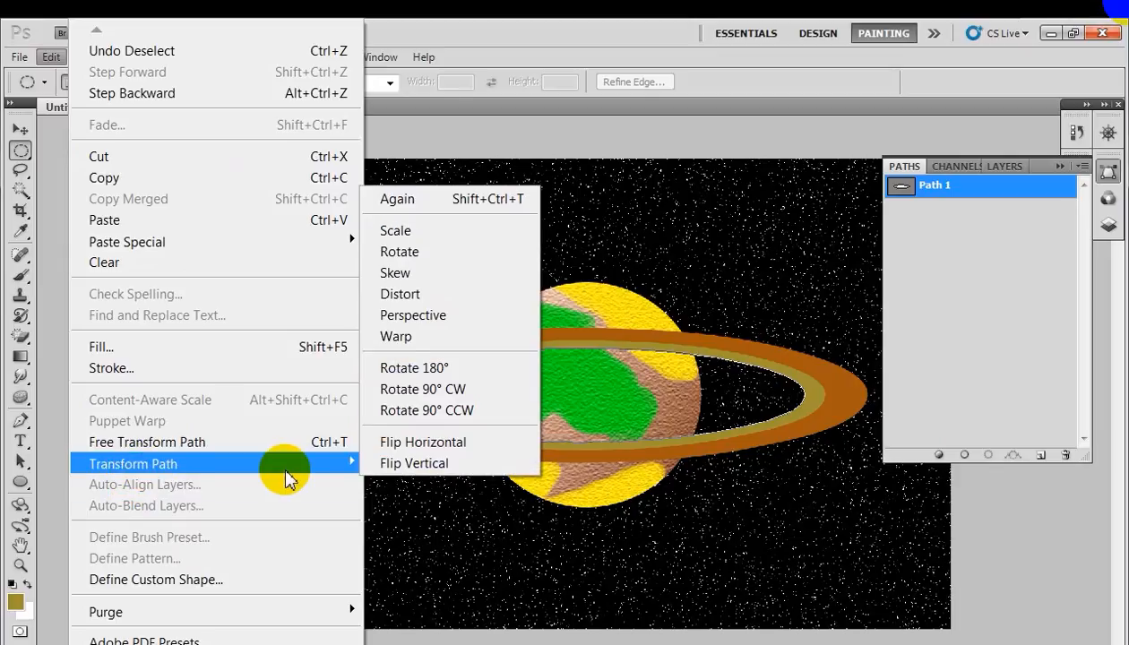
click(394, 230)
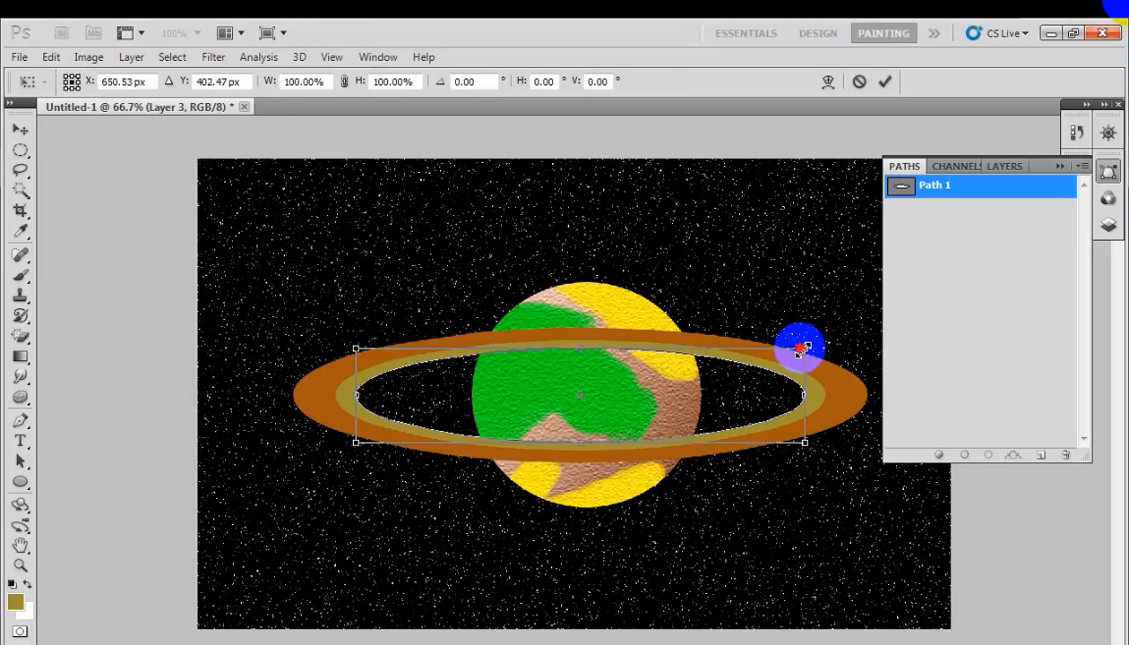
drag(800, 350, 785, 351)
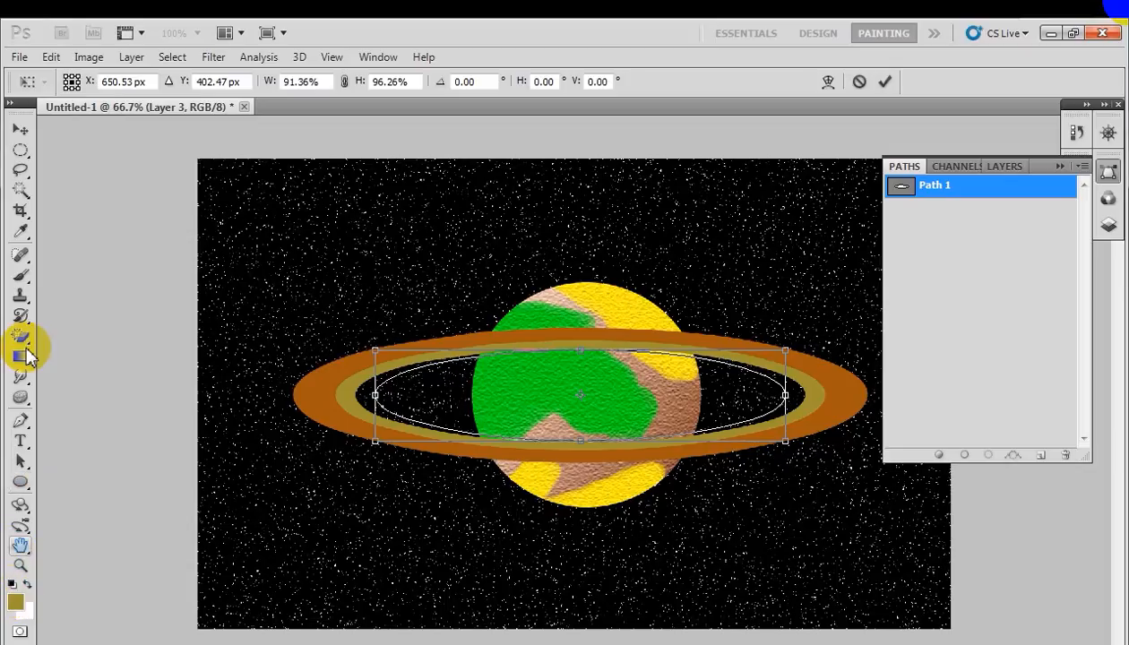
click(19, 136)
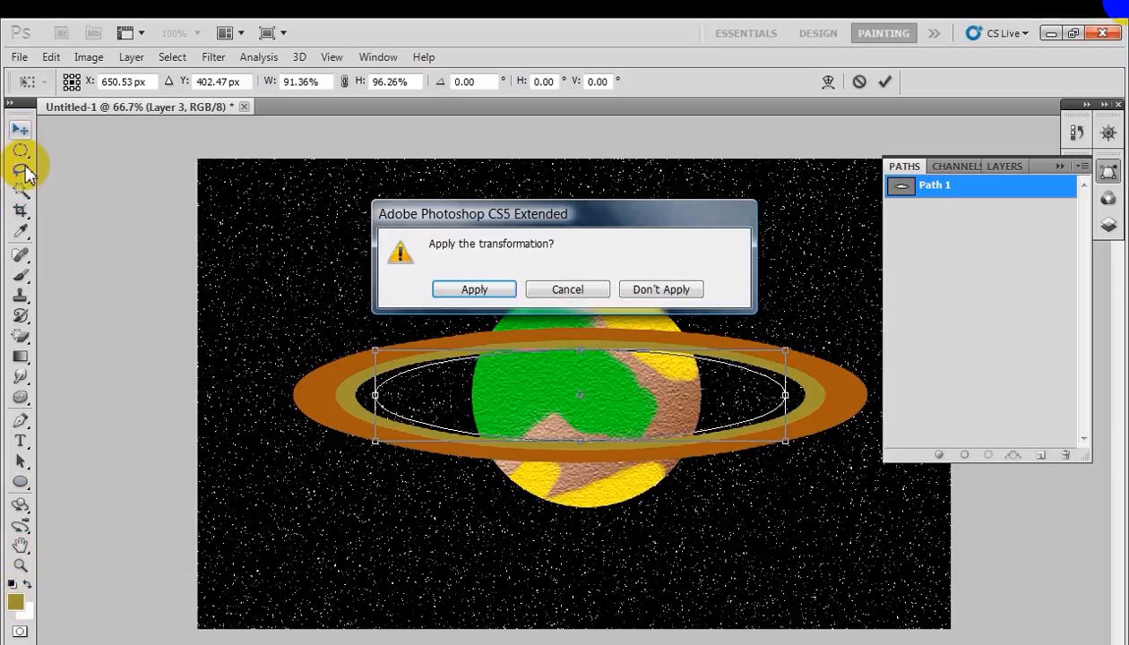
click(460, 289)
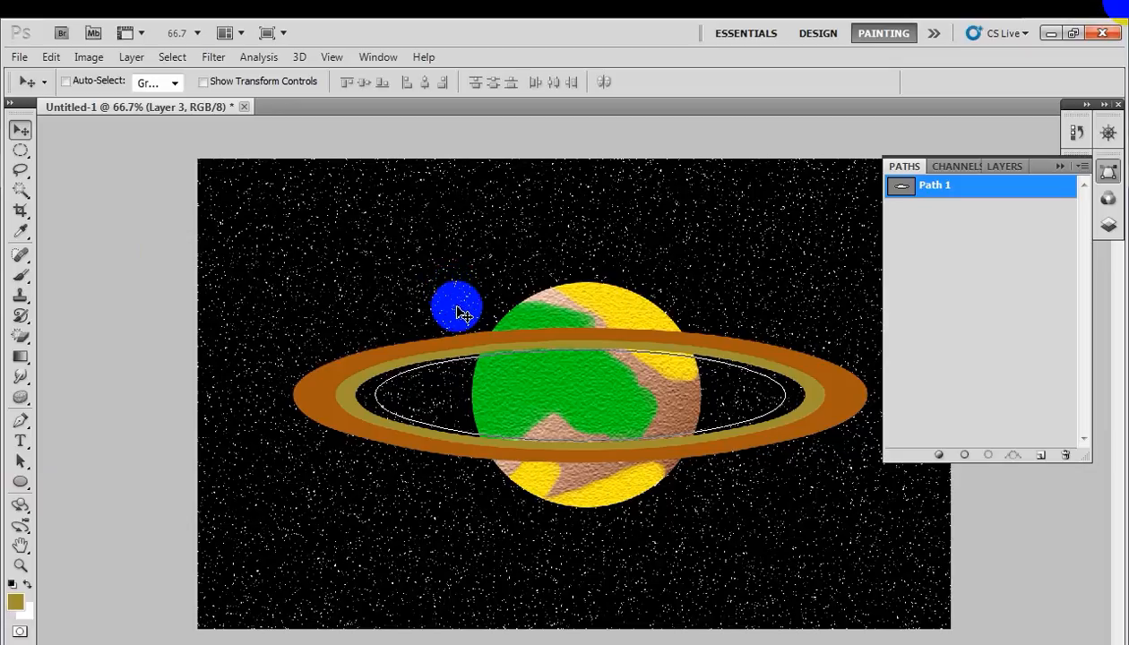
Step: Sample the planet's yellow as the foreground colour and fill the reduced ellipse path with it on Layer 3
click(20, 231)
drag(426, 375, 594, 323)
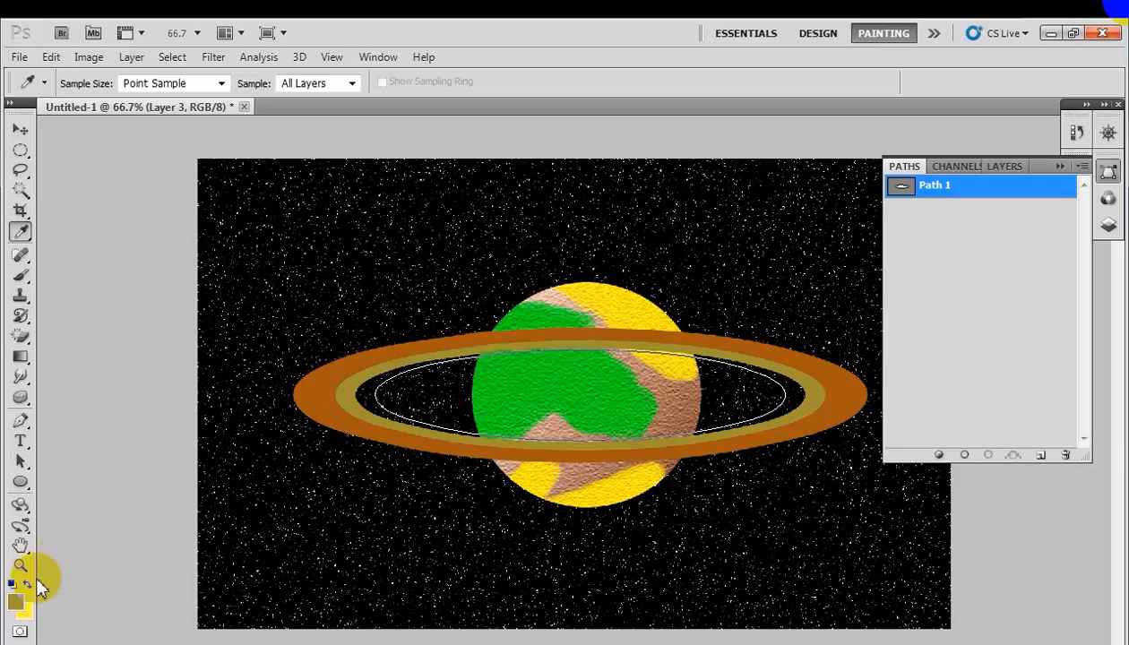
click(936, 457)
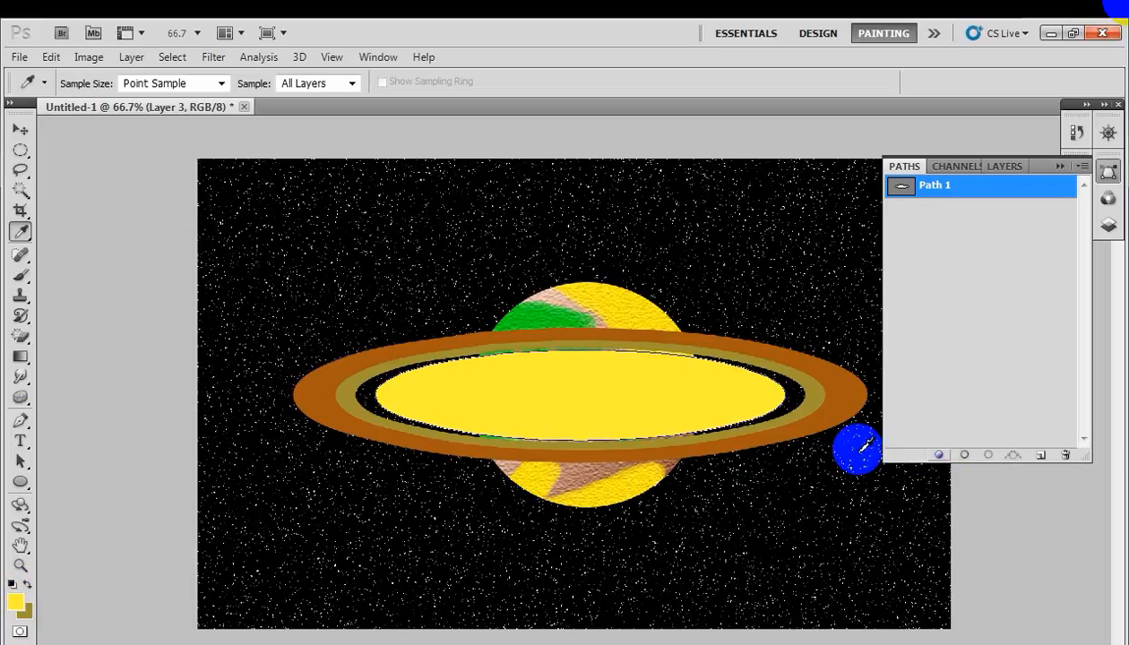
Step: Scale the ellipse path about its centre to 95.27% width and 92.23% height, and delete the yellow fill inside it
click(51, 56)
mouse_move(116, 462)
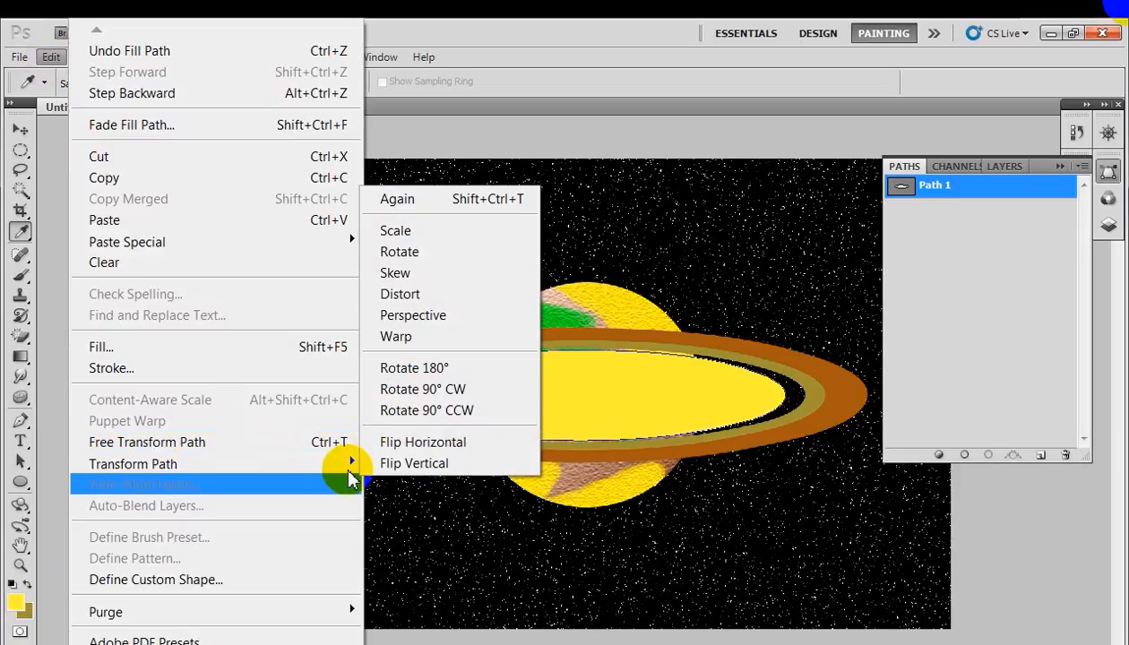
click(458, 232)
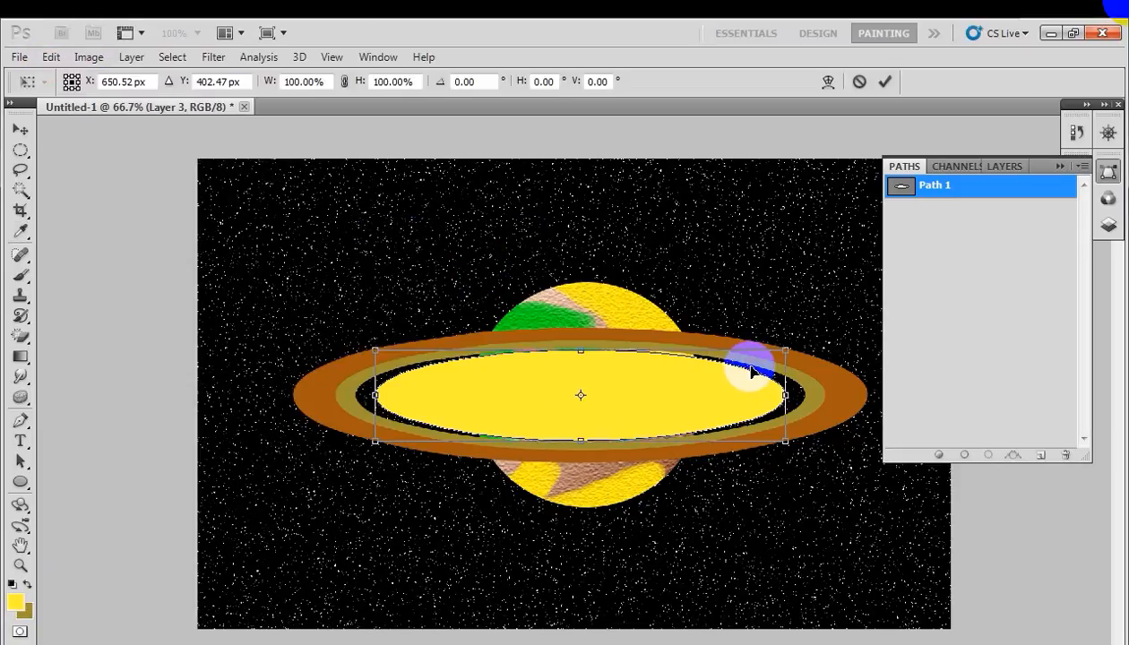
drag(783, 350, 776, 354)
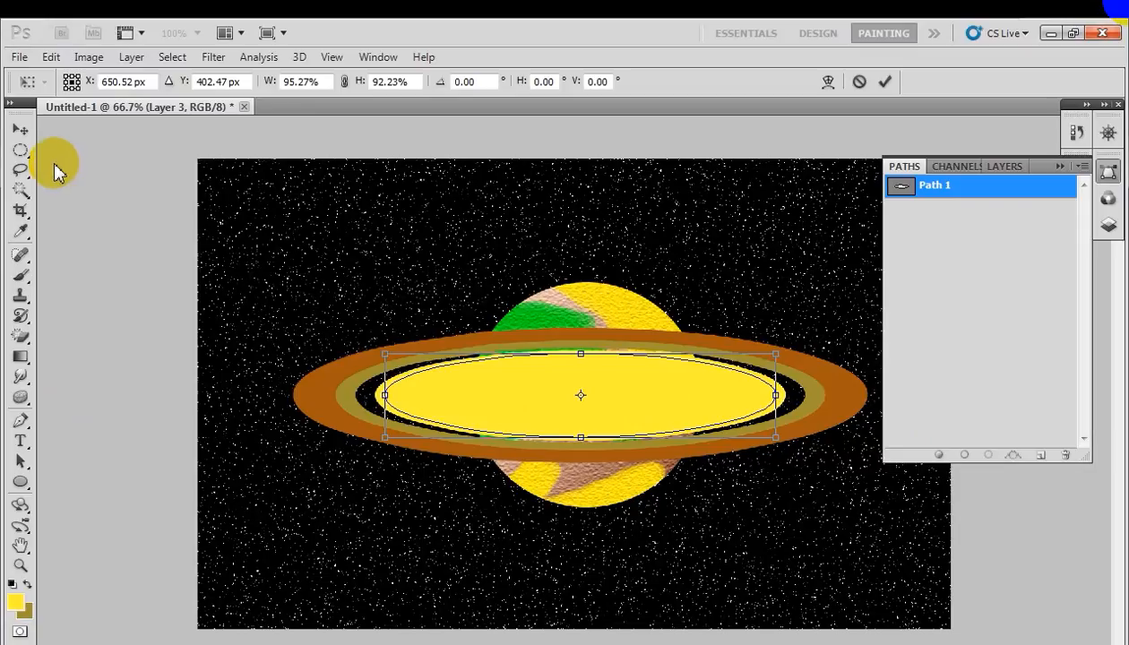
click(19, 129)
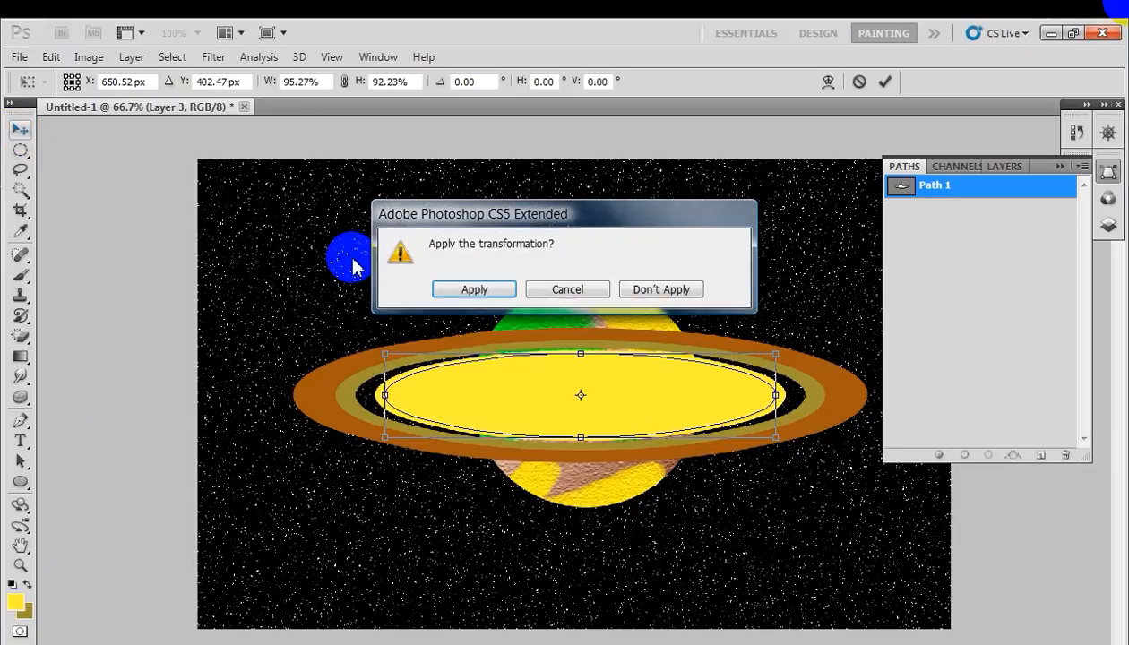
click(478, 290)
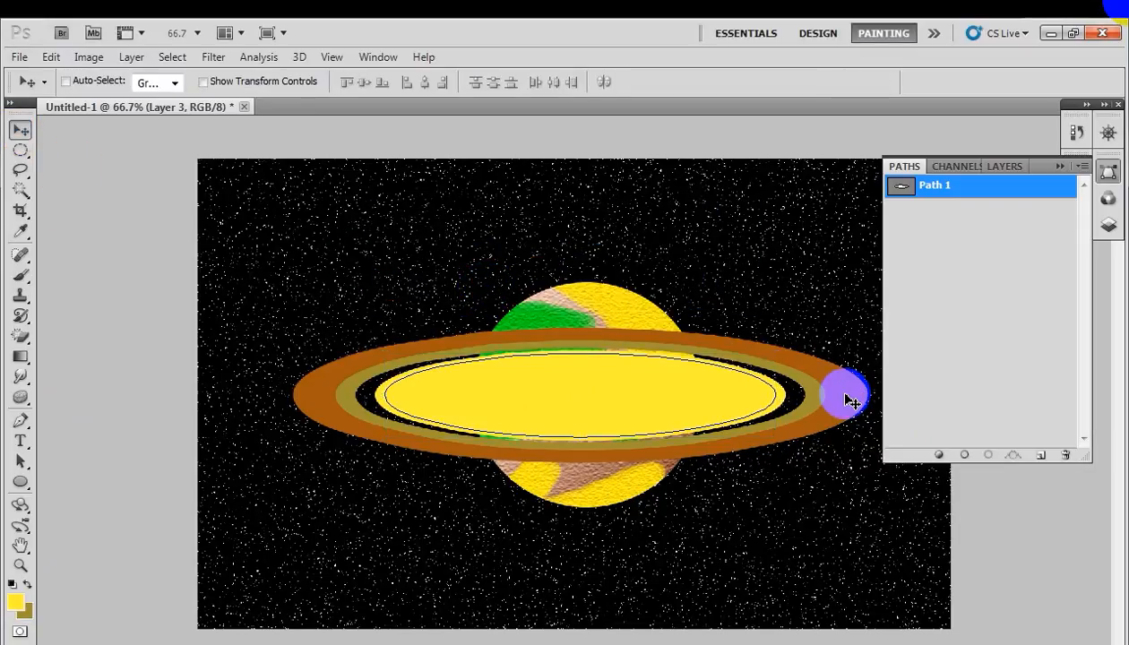
click(989, 457)
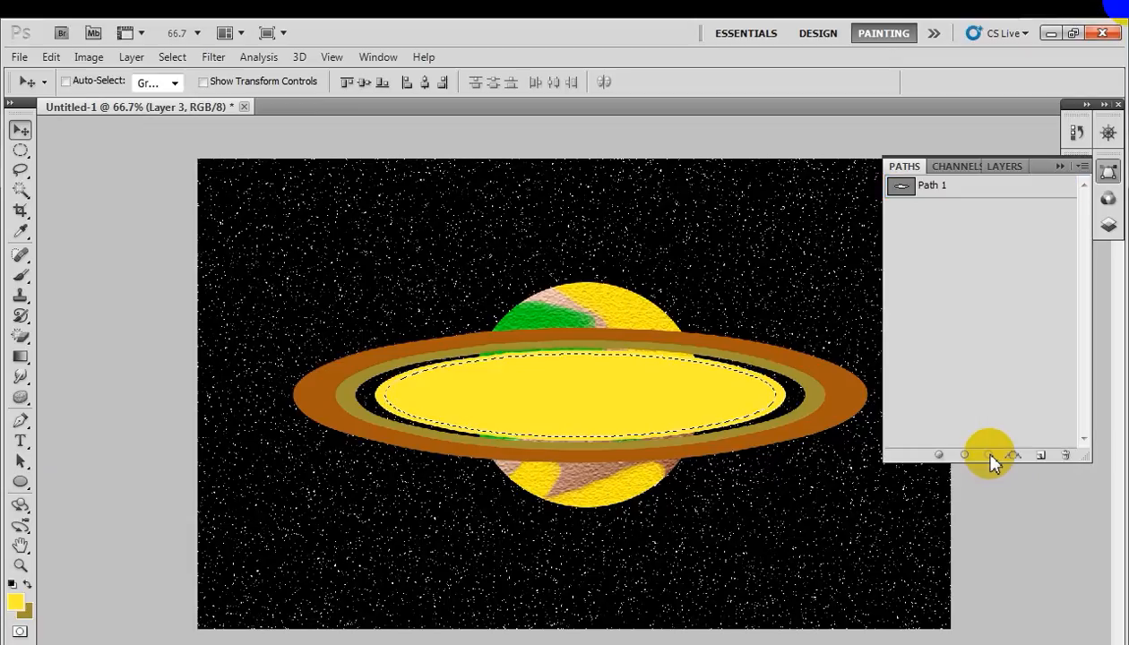
key(Delete)
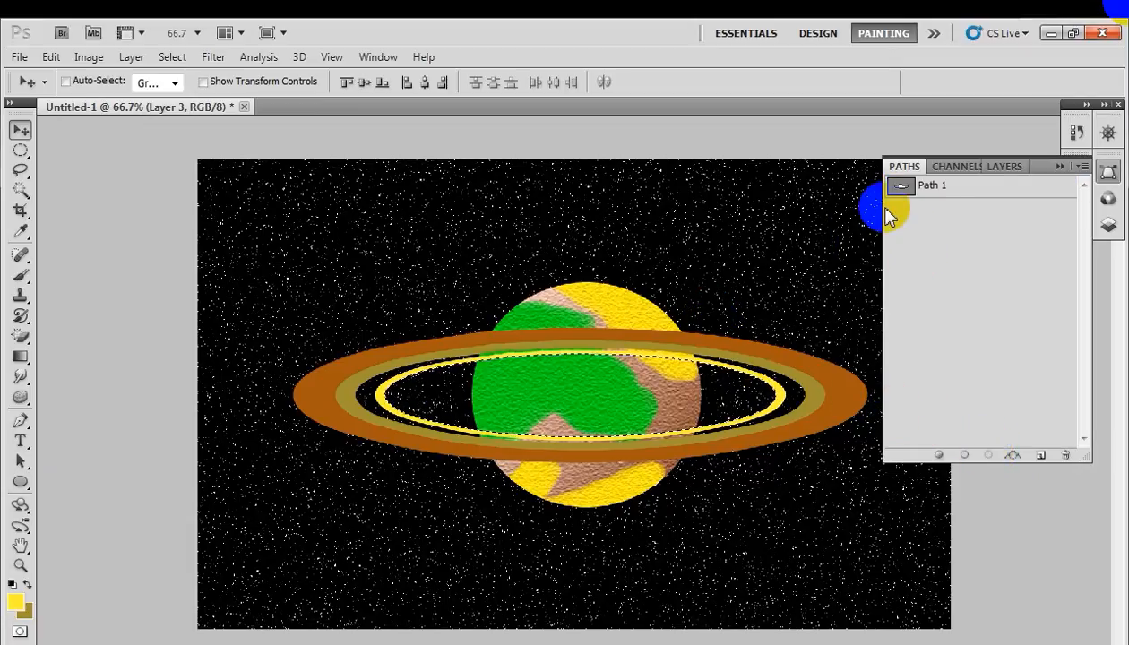
Step: Deselect the elliptical selection, rotate the rings on Layer 3 by 13.13° with Free Transform, and apply the transformation
click(19, 150)
click(212, 213)
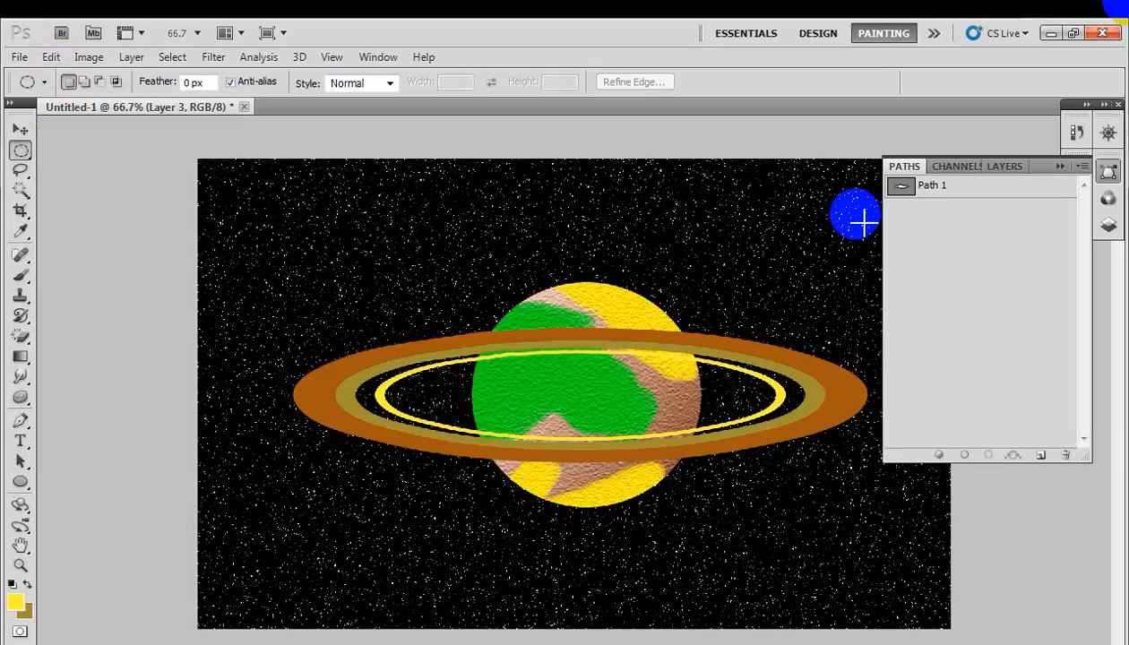
click(1003, 167)
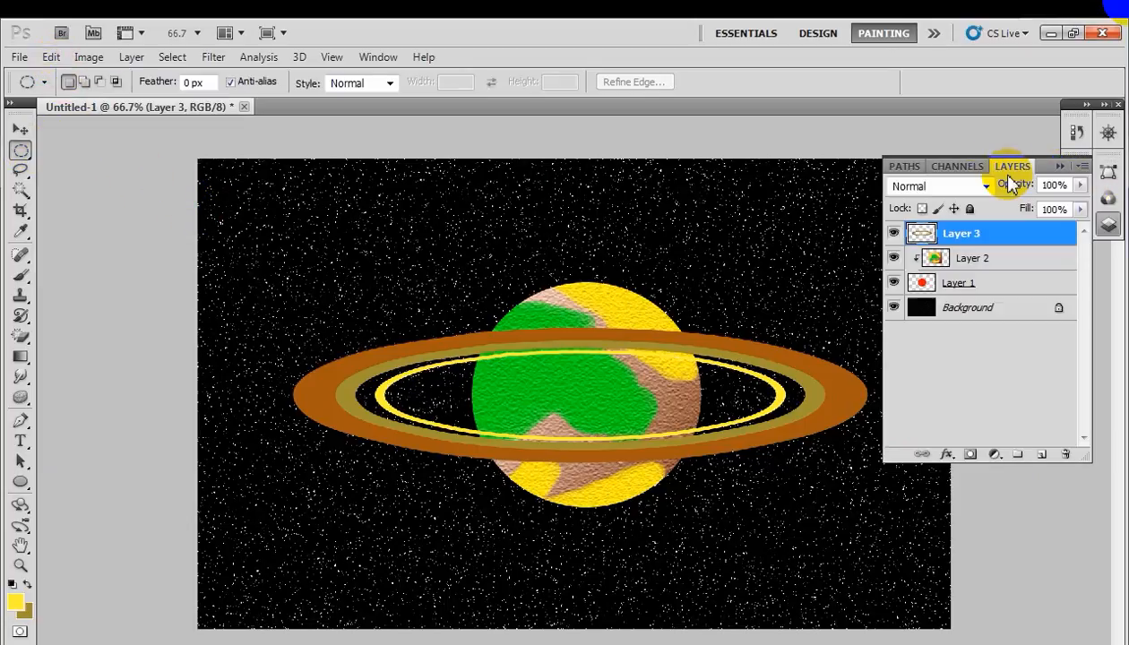
click(51, 56)
click(133, 442)
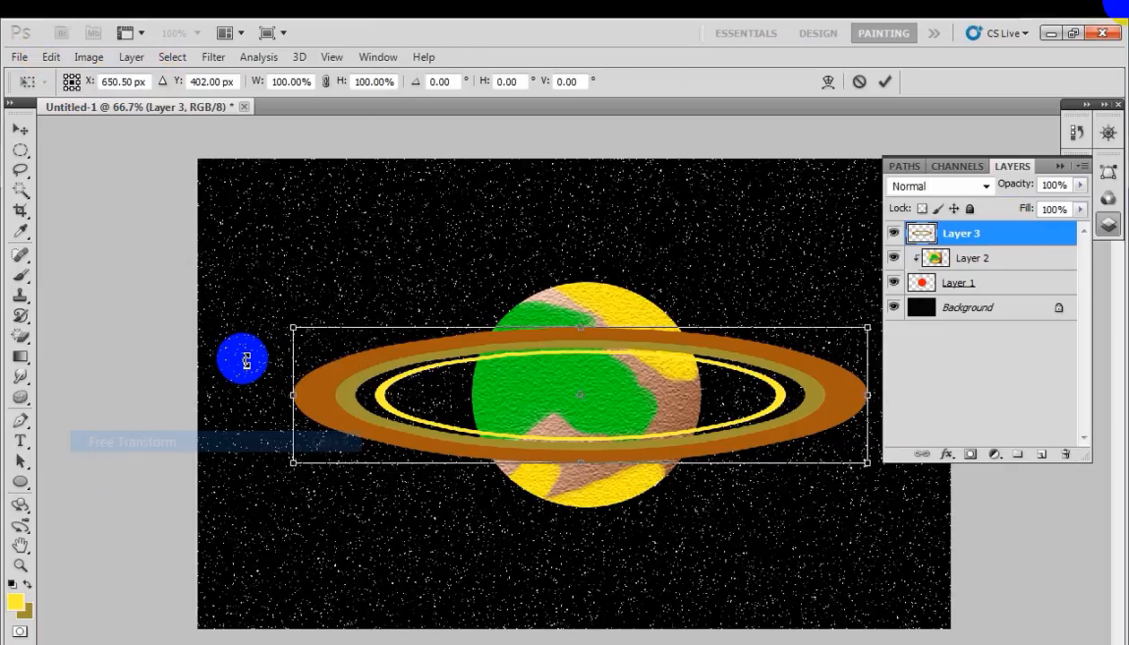
drag(273, 327, 301, 260)
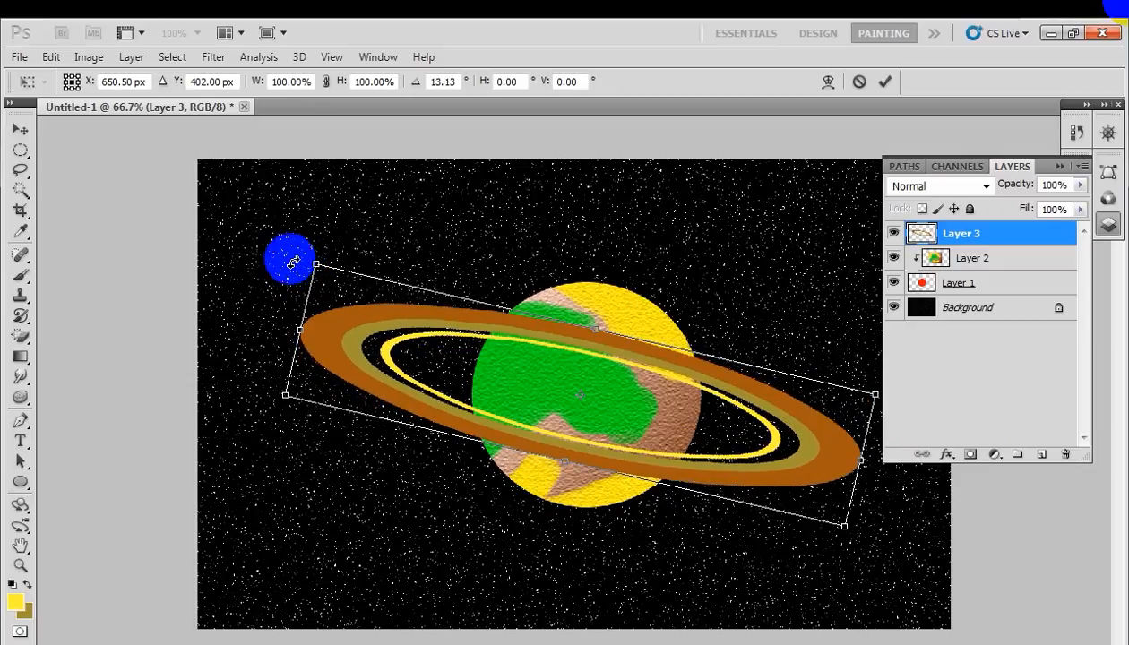
click(20, 130)
click(443, 287)
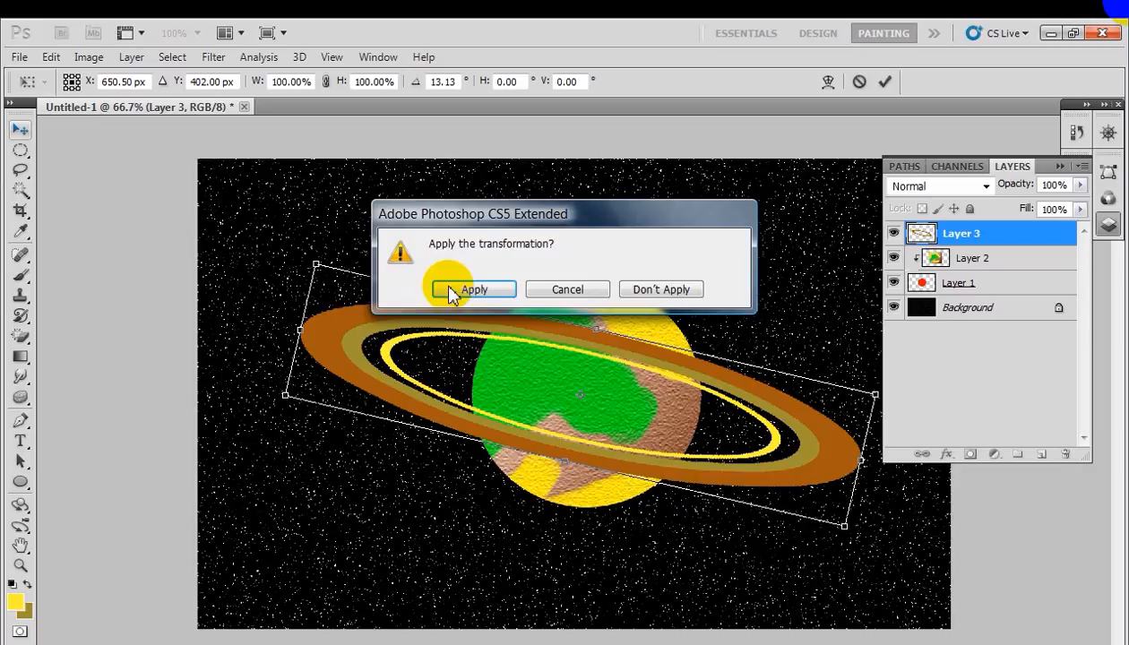
Step: Add a layer mask to Layer 3, the layer that holds the rings
click(957, 285)
click(966, 237)
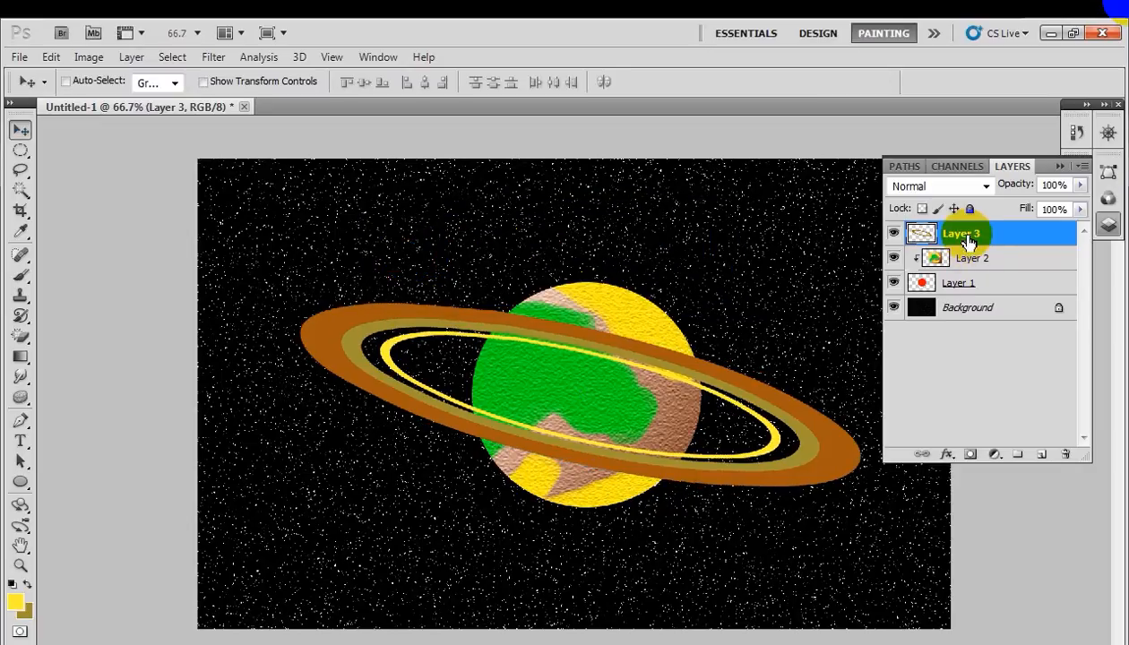
click(971, 455)
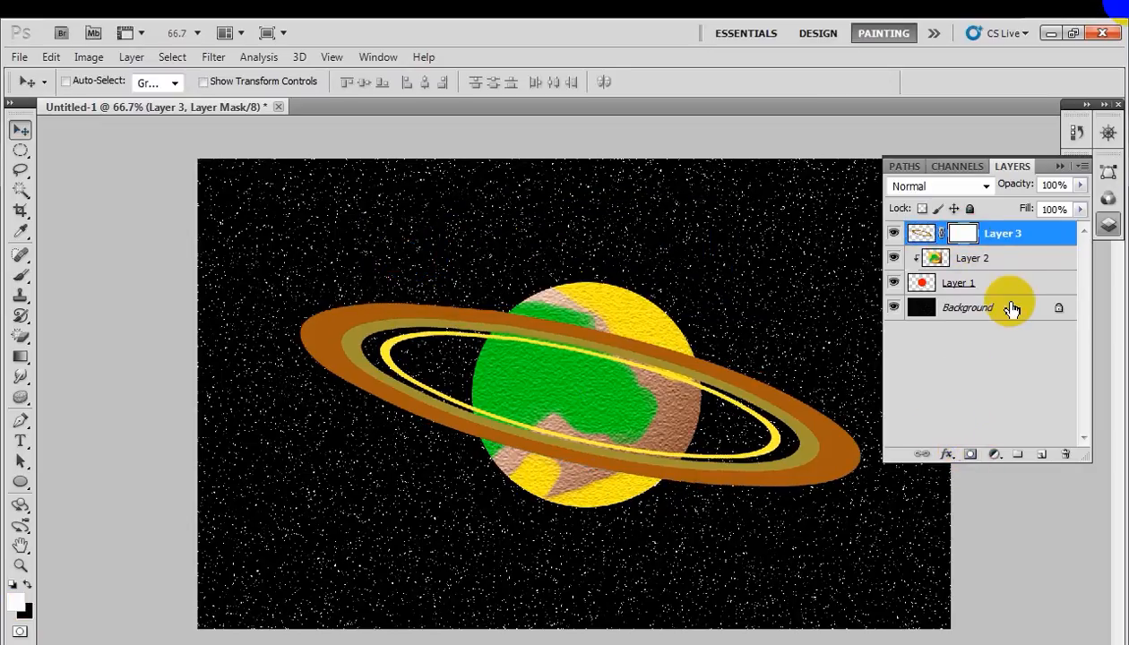
click(1060, 168)
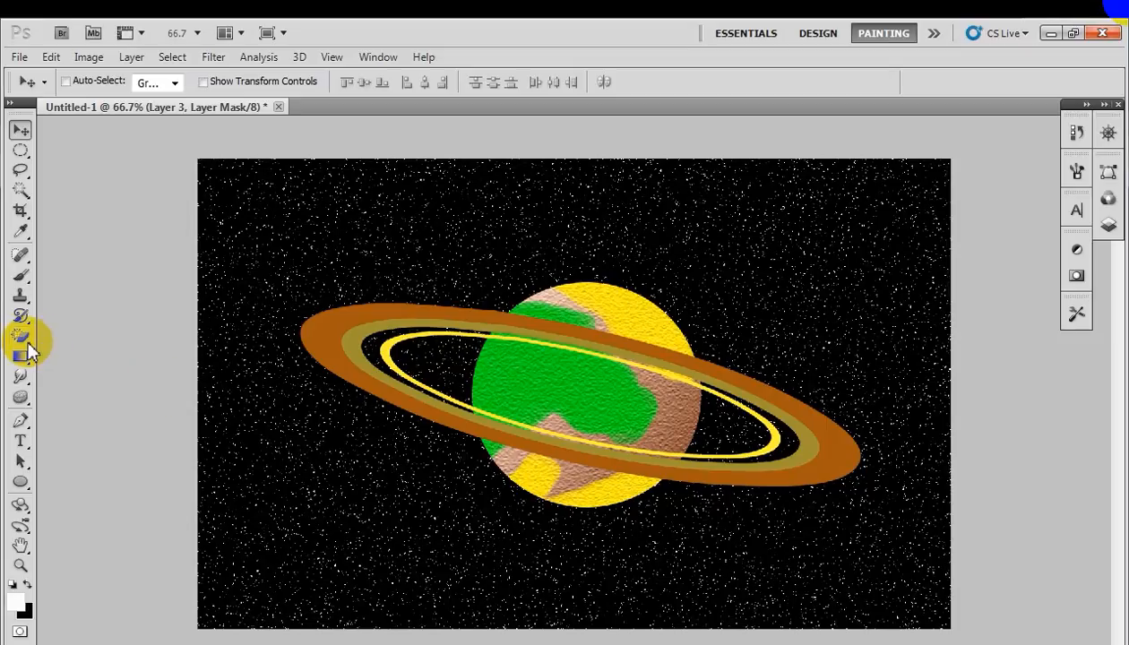
Step: Brush black on the Layer 3 mask over the rings' upper arc where it crosses the planet, so they pass behind it
click(22, 277)
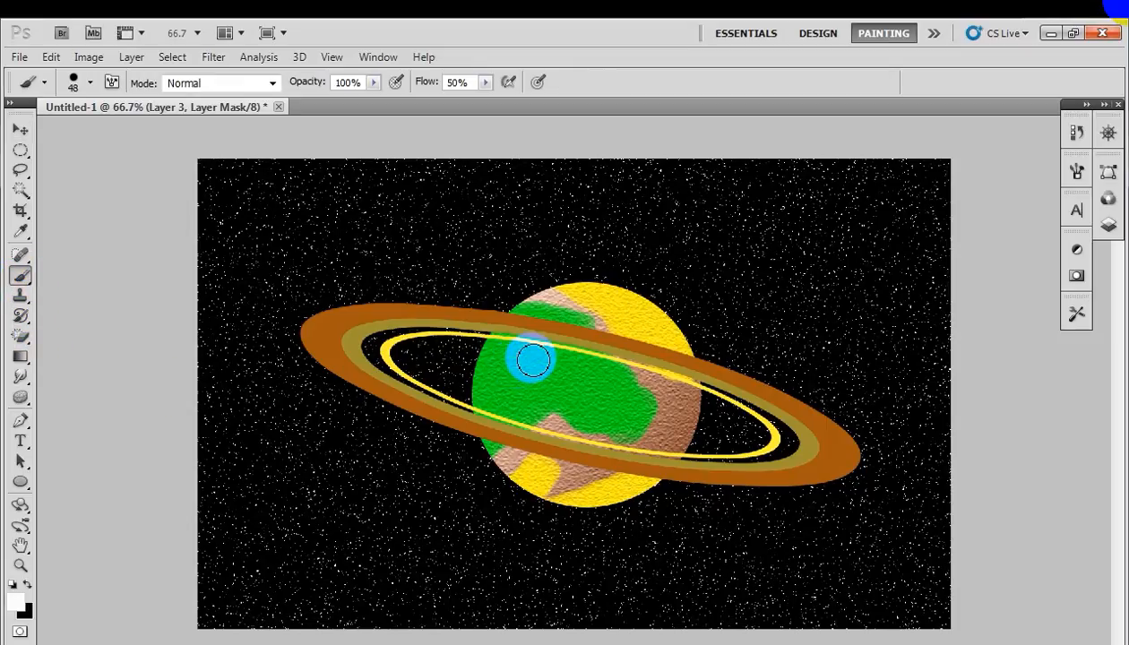
click(30, 586)
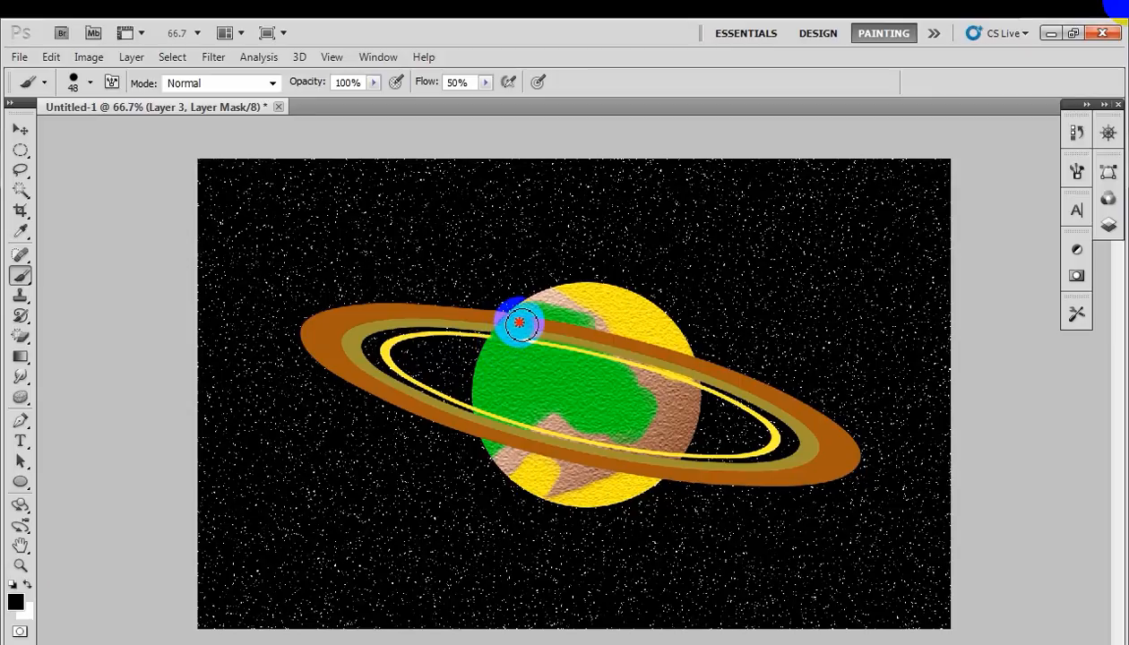
drag(527, 324, 668, 356)
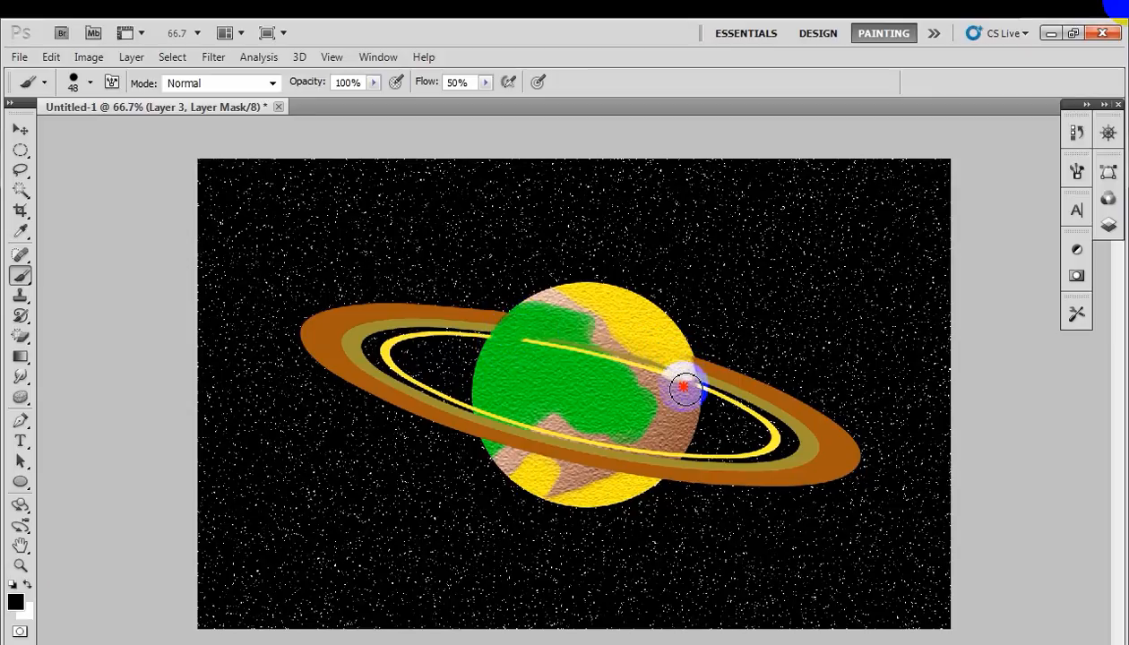
mouse_move(682, 367)
mouse_down()
mouse_move(644, 368)
mouse_move(518, 344)
mouse_move(612, 354)
mouse_move(679, 368)
mouse_up()
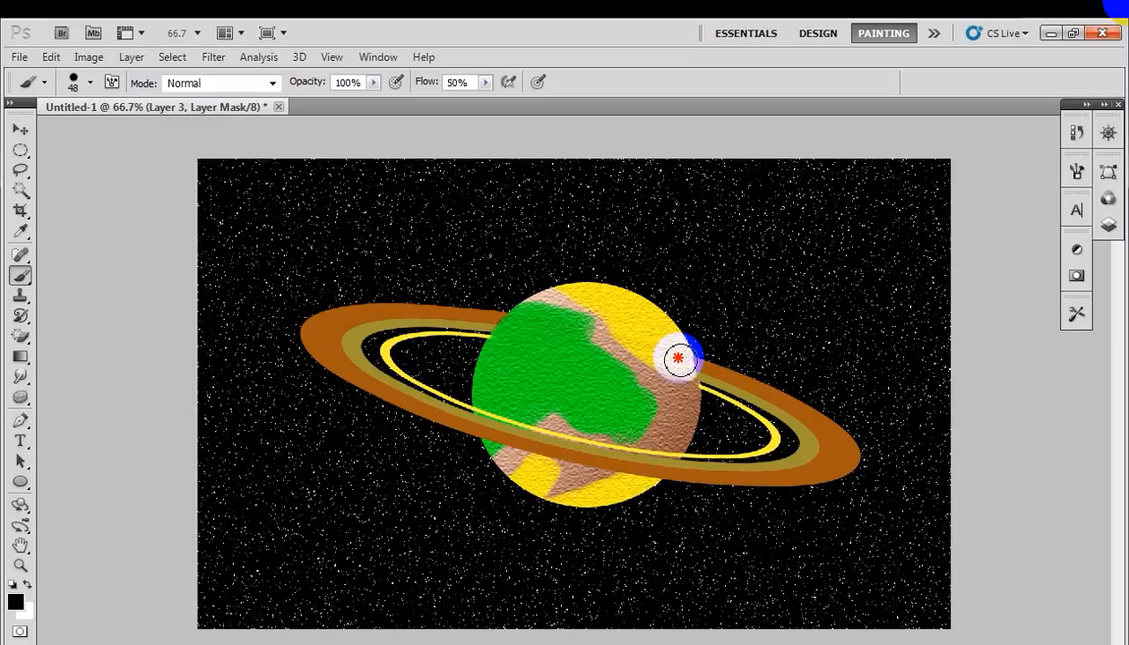
Step: Examine the planet and its masked rings at 100% zoom, centred in the view
click(20, 567)
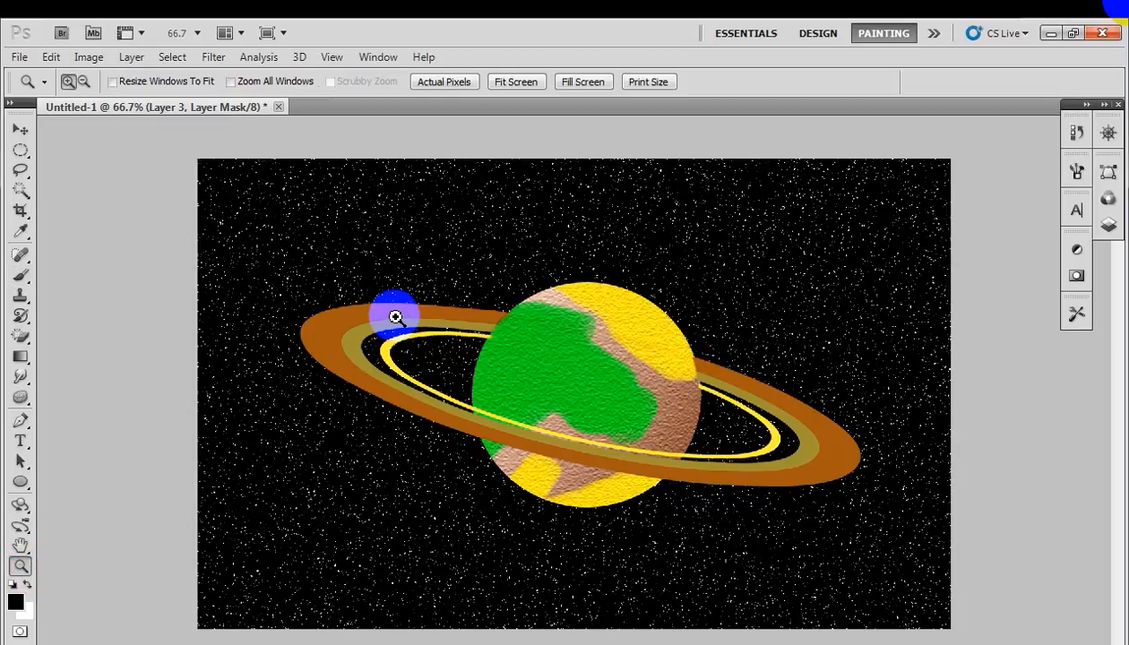
click(19, 130)
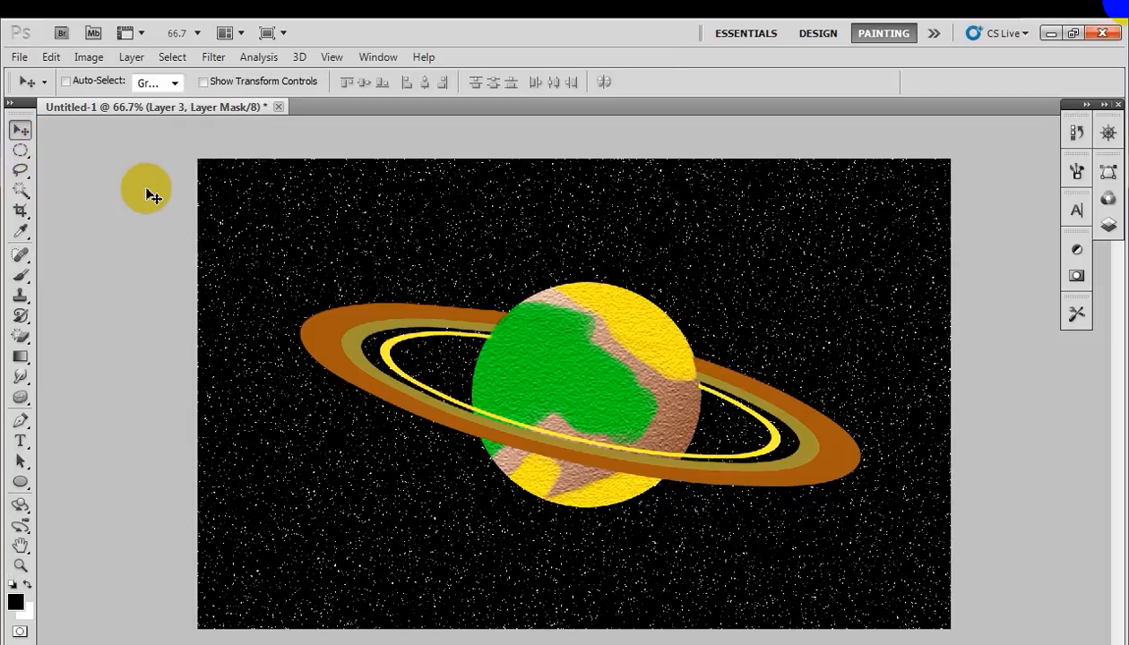
click(20, 567)
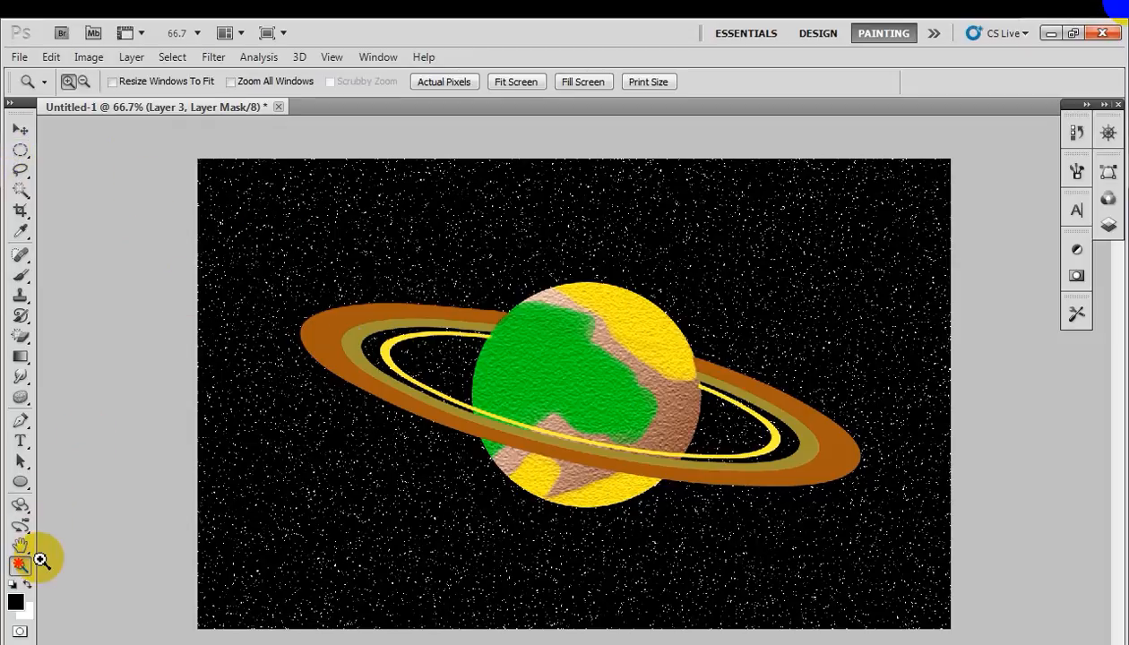
click(393, 339)
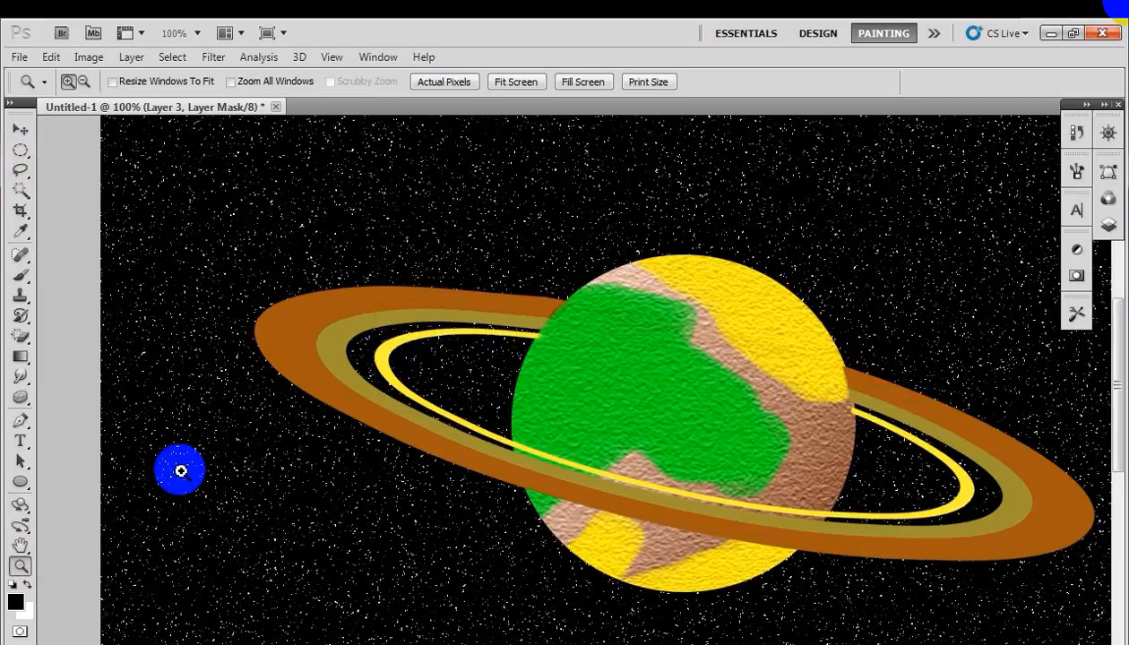
click(20, 544)
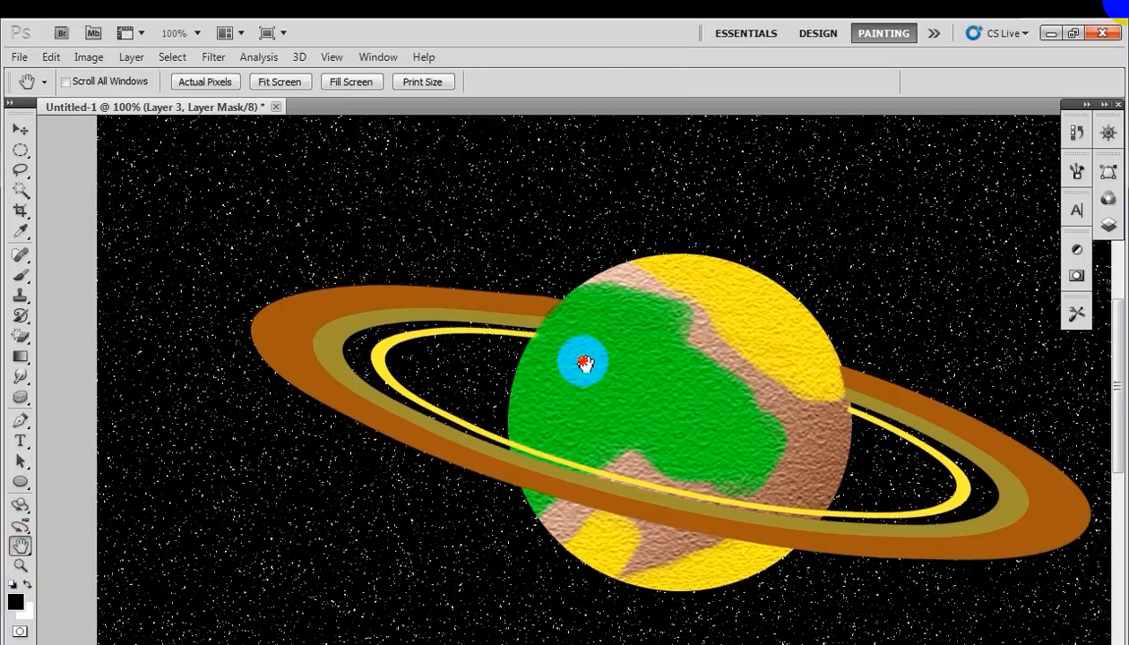
drag(585, 361, 499, 311)
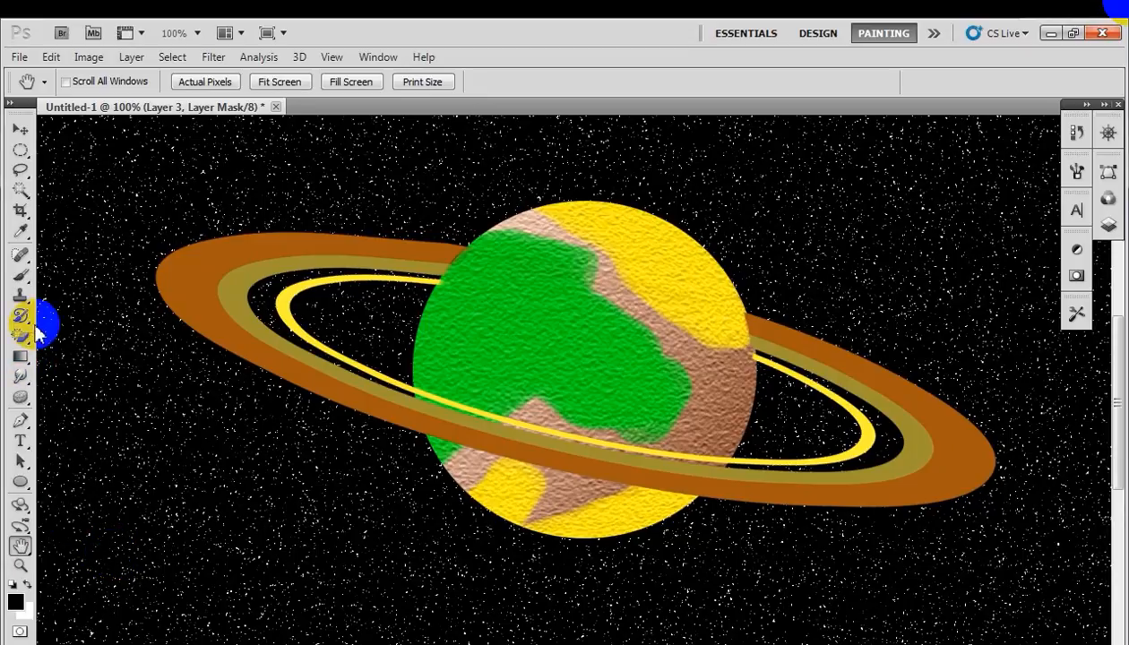
click(21, 276)
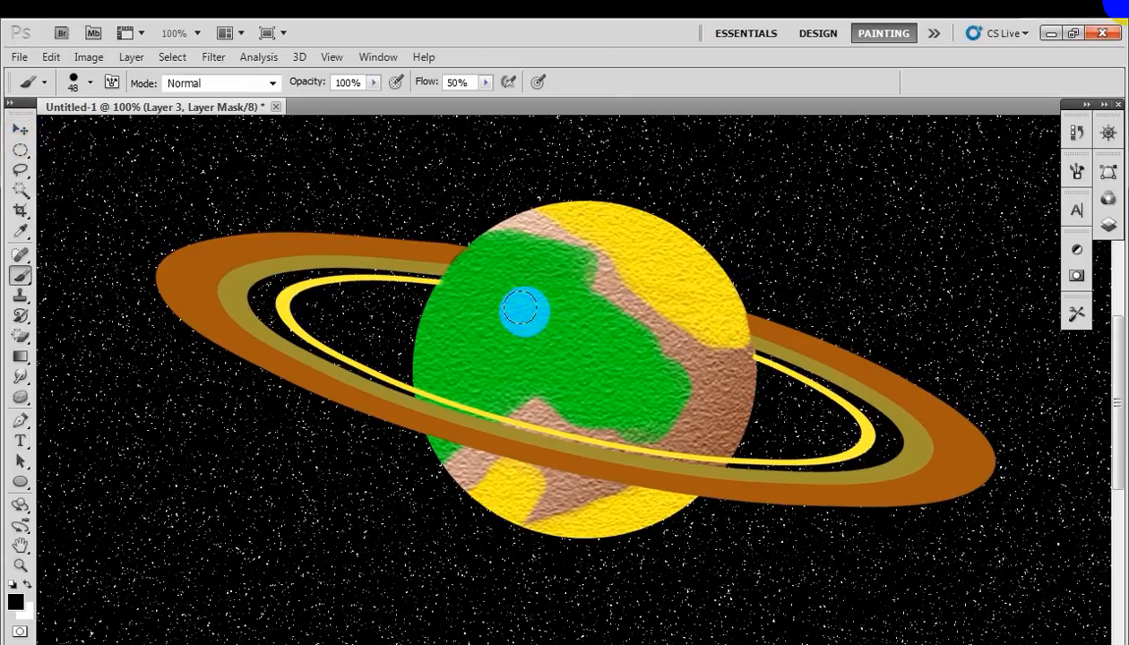
click(1109, 226)
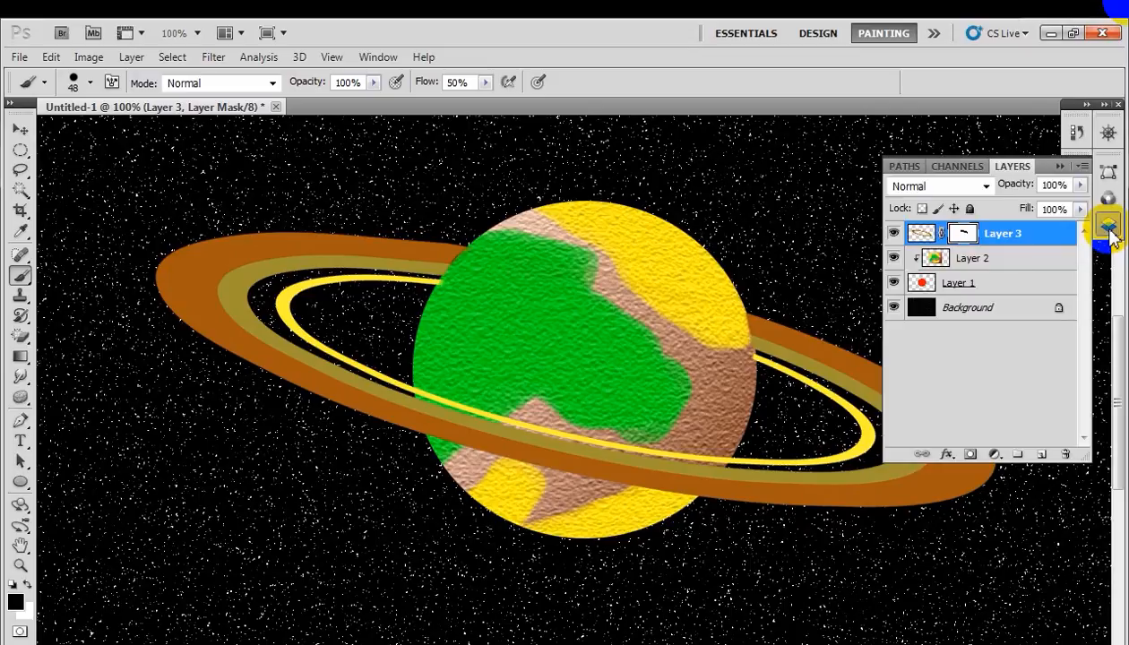
click(1031, 261)
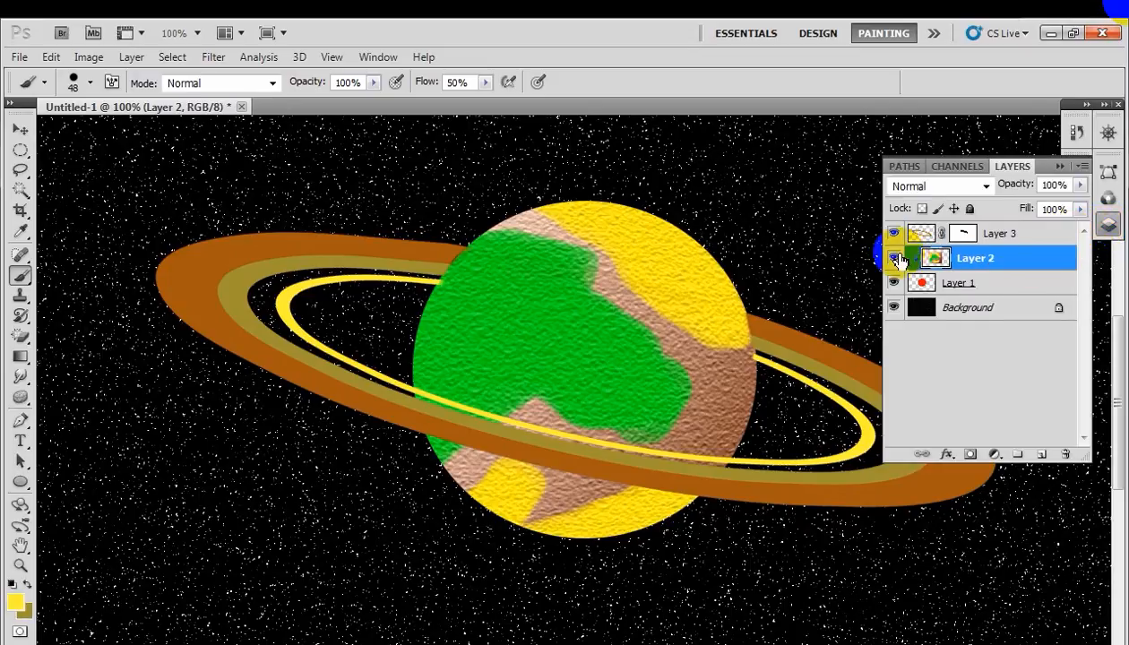
click(894, 259)
click(894, 259)
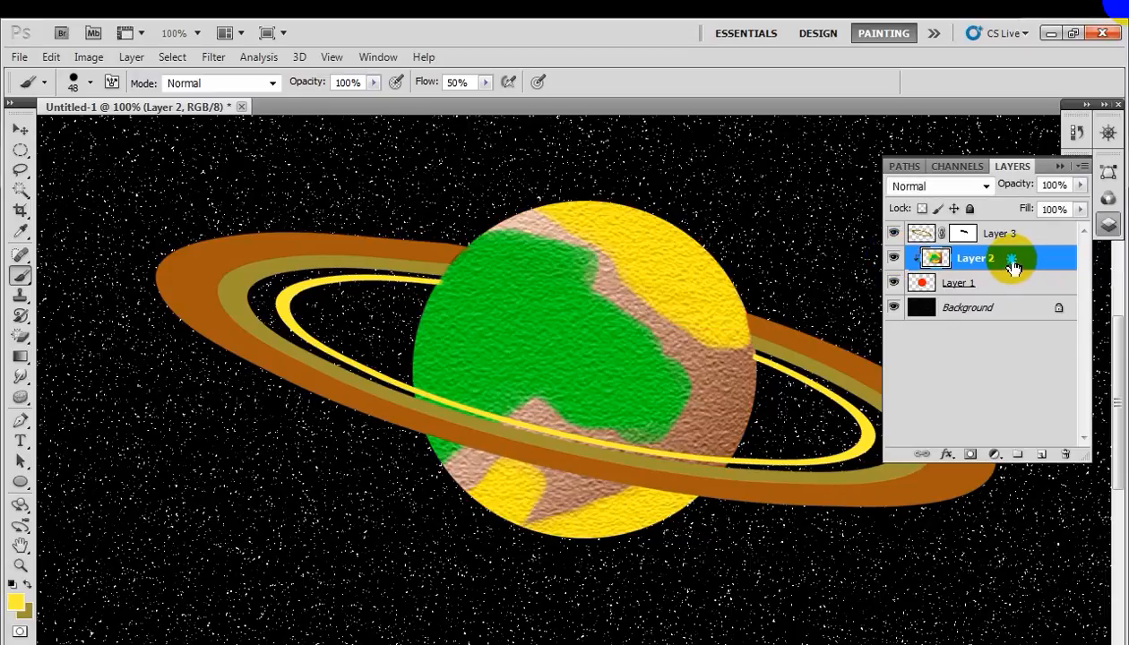
right_click(1013, 267)
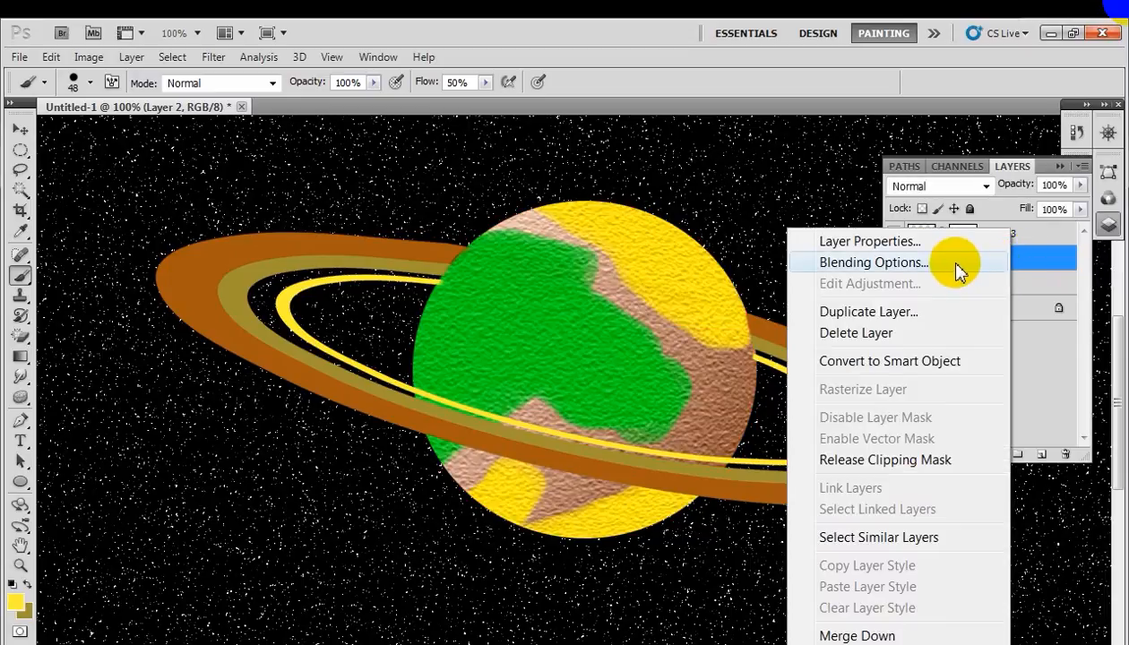
click(915, 266)
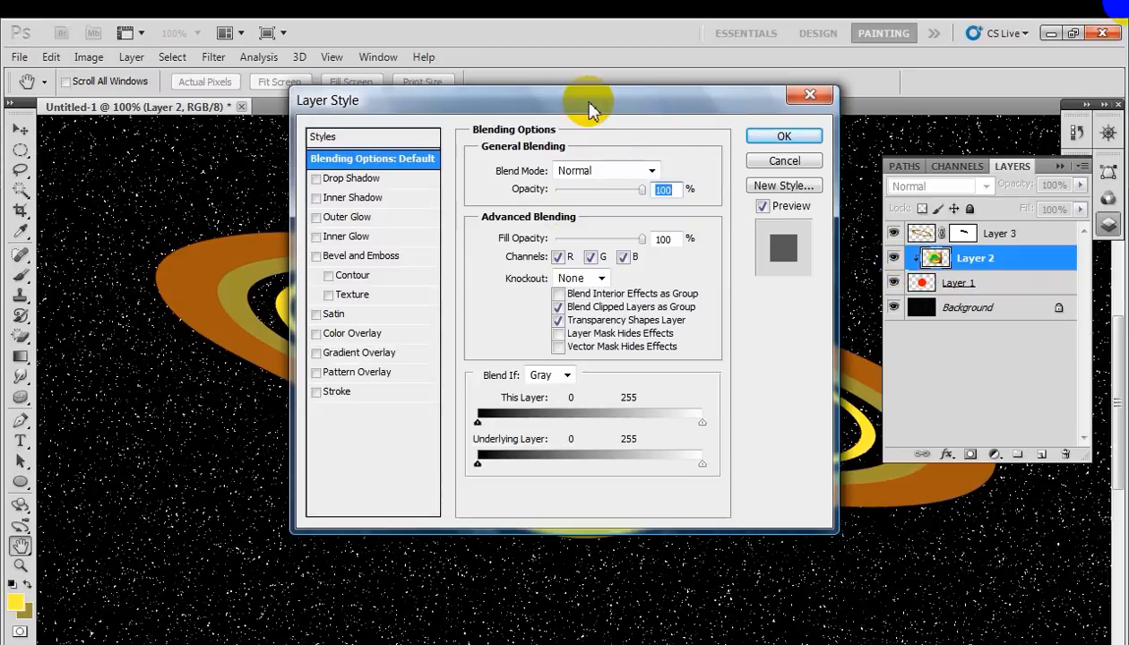
drag(587, 105, 552, 184)
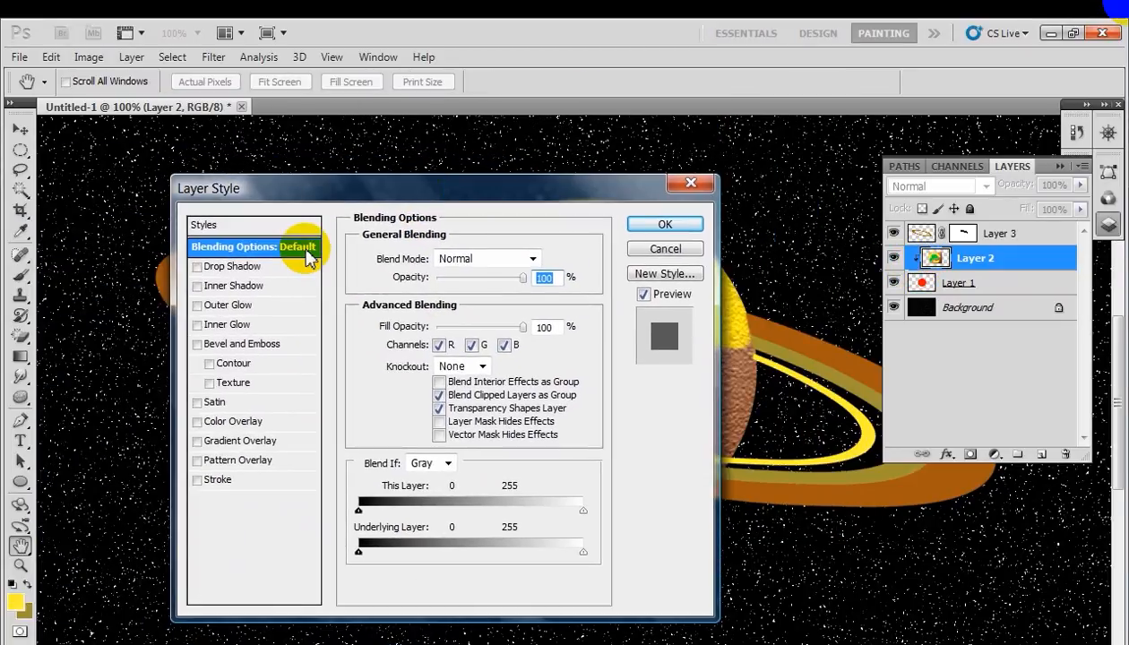
click(218, 288)
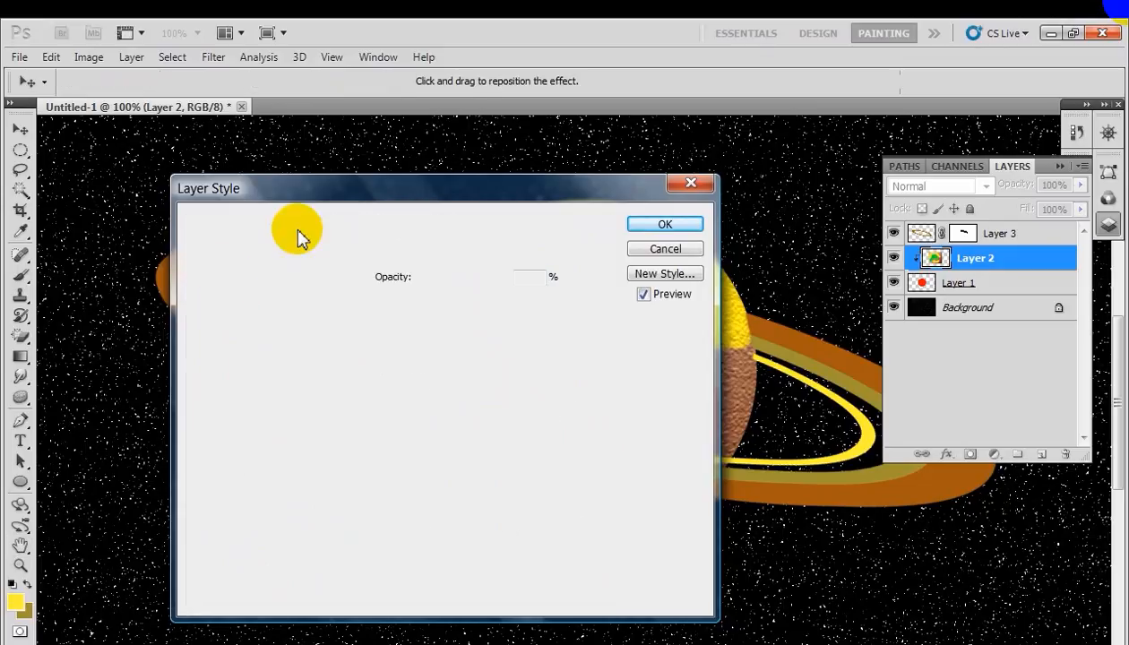
drag(366, 183, 183, 413)
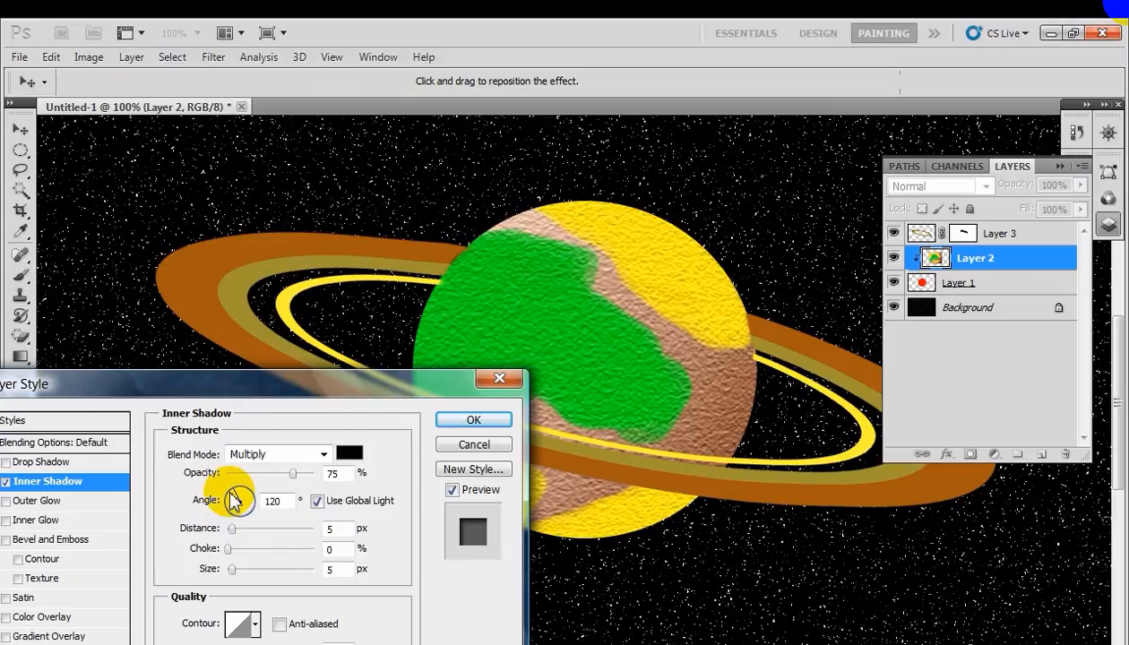
key(Tab)
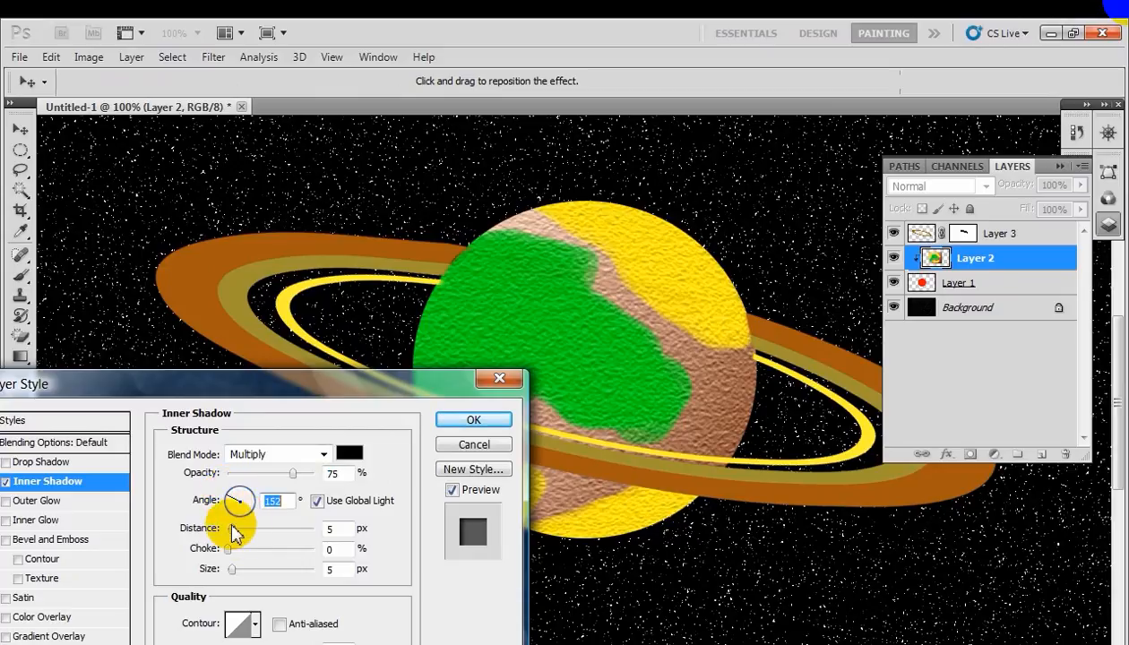
drag(231, 533, 283, 569)
drag(291, 475, 253, 473)
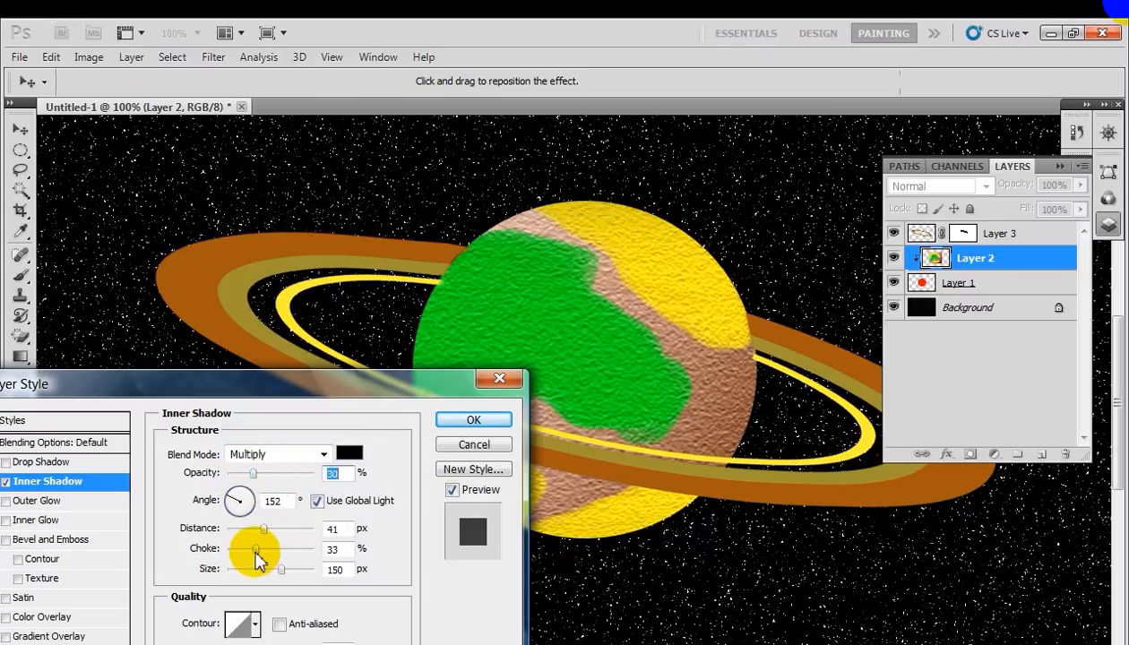
drag(252, 549, 228, 566)
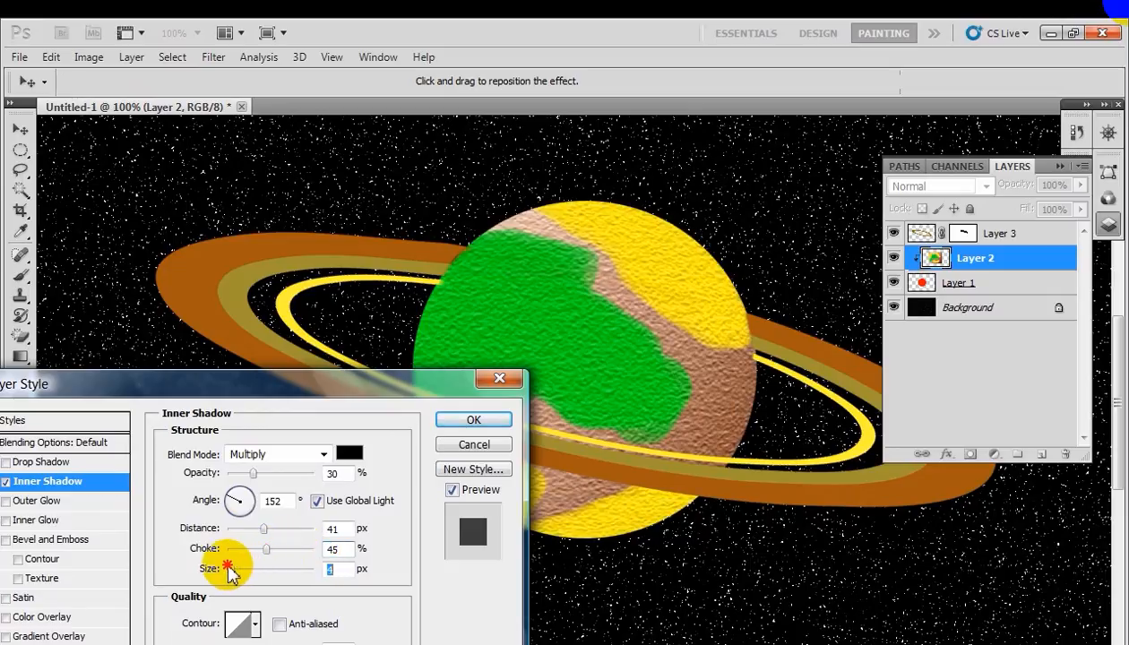
drag(253, 472, 306, 487)
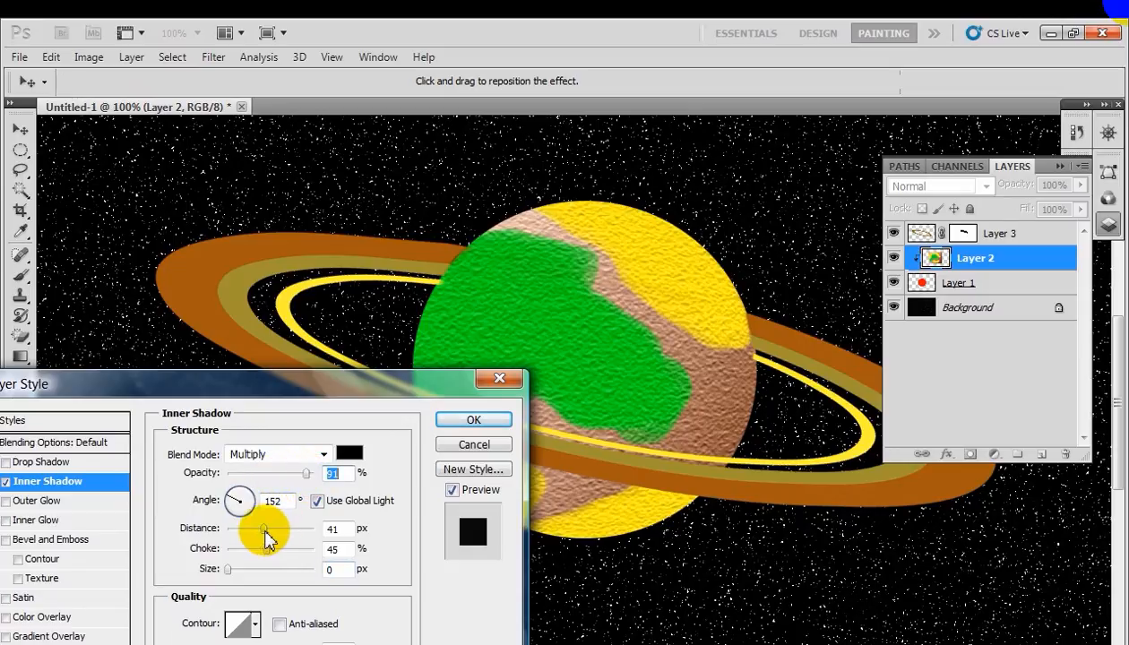
drag(263, 529, 272, 570)
click(451, 448)
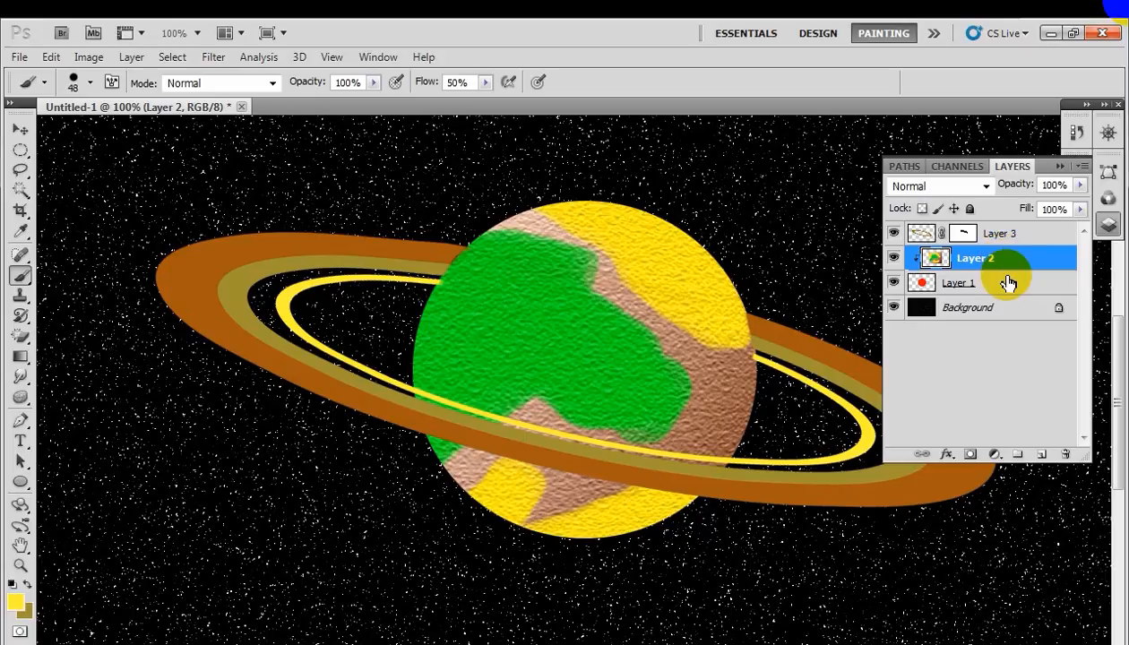
Step: Turn on an Inner Shadow for Layer 1, the planet's base layer, and move the Layer Style dialog clear of the planet
click(1009, 284)
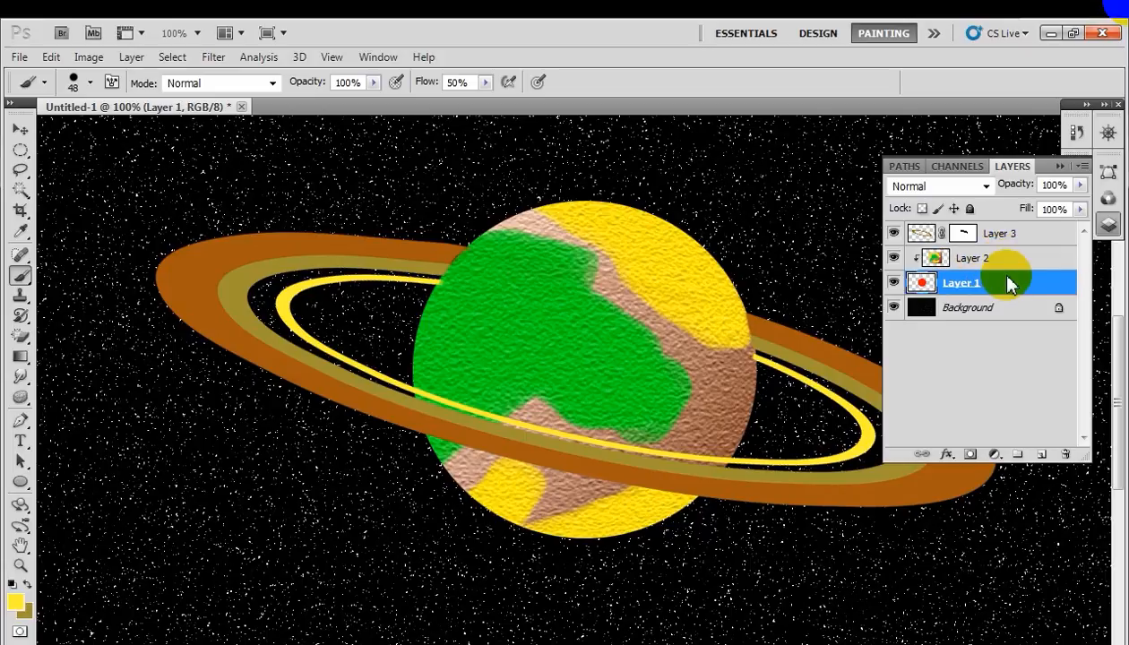
right_click(1009, 284)
click(724, 354)
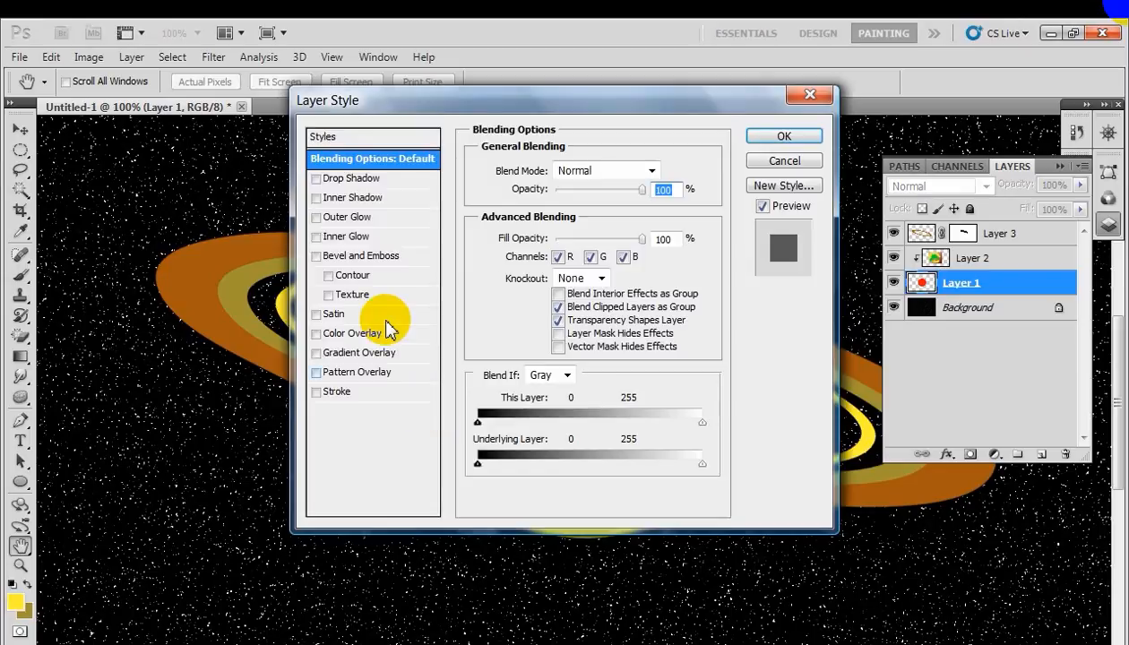
click(329, 201)
click(333, 199)
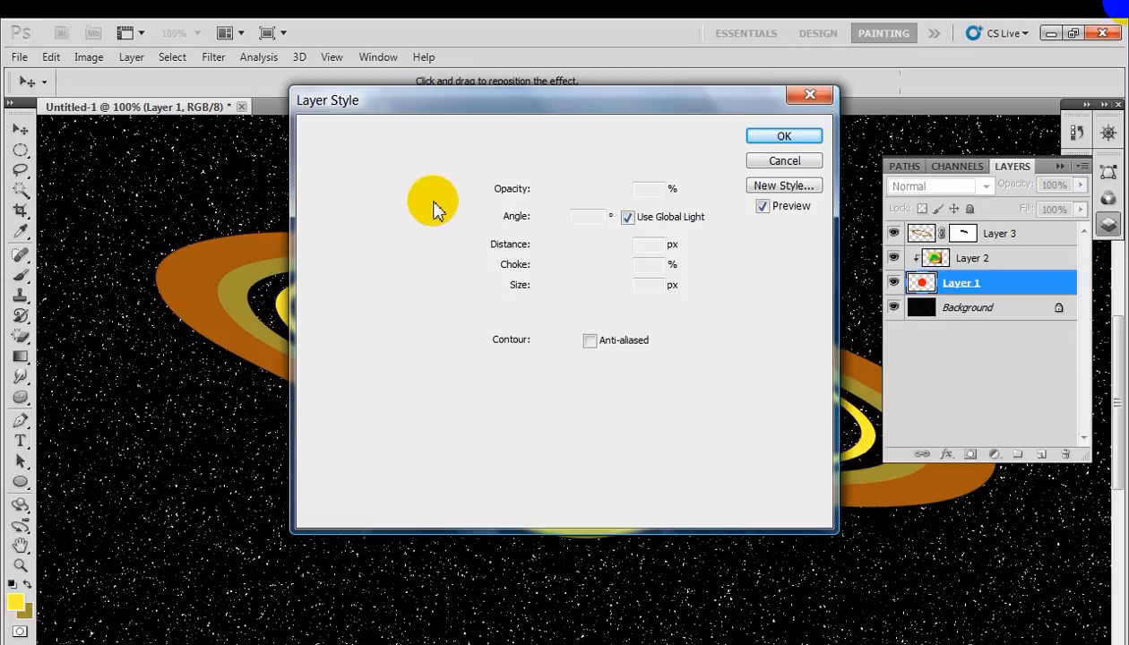
drag(605, 105, 190, 388)
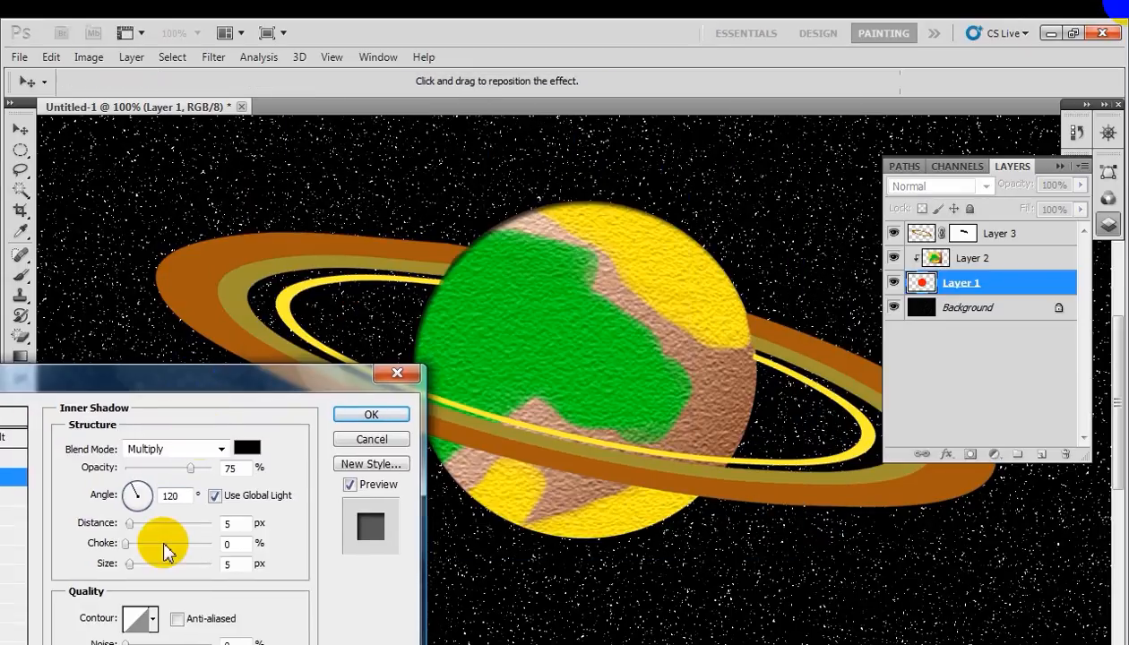
Step: Set the planet's Inner Shadow to 49% opacity, 138° angle, 41 px distance, 63% choke and 51 px size, and apply it
drag(148, 535, 156, 570)
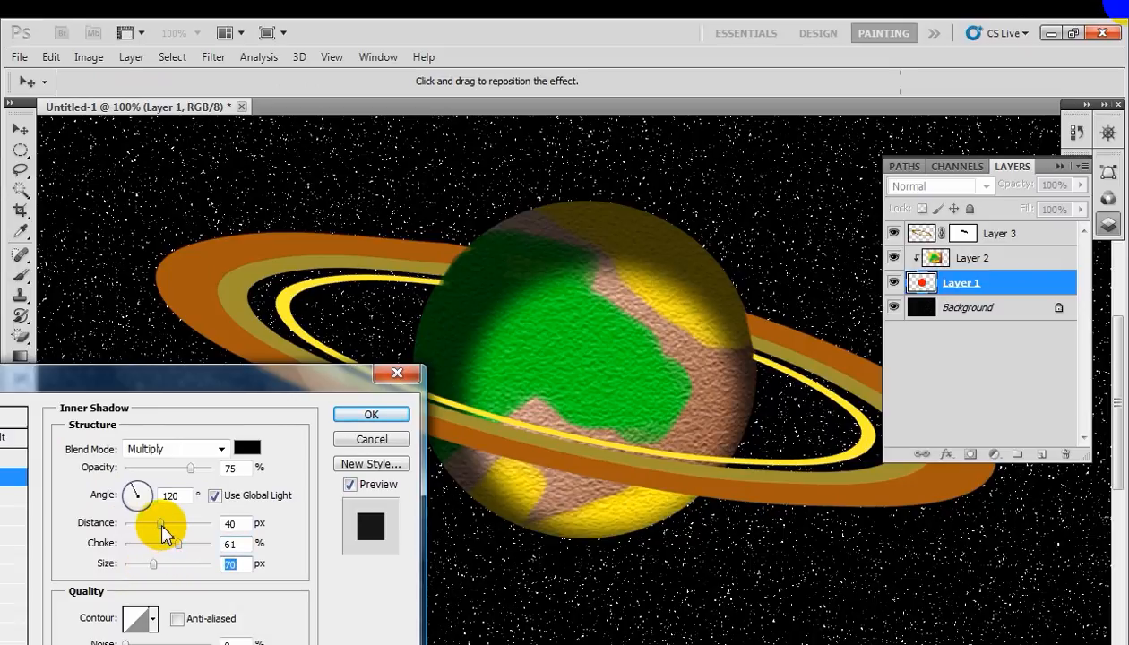
click(162, 525)
drag(190, 469, 183, 474)
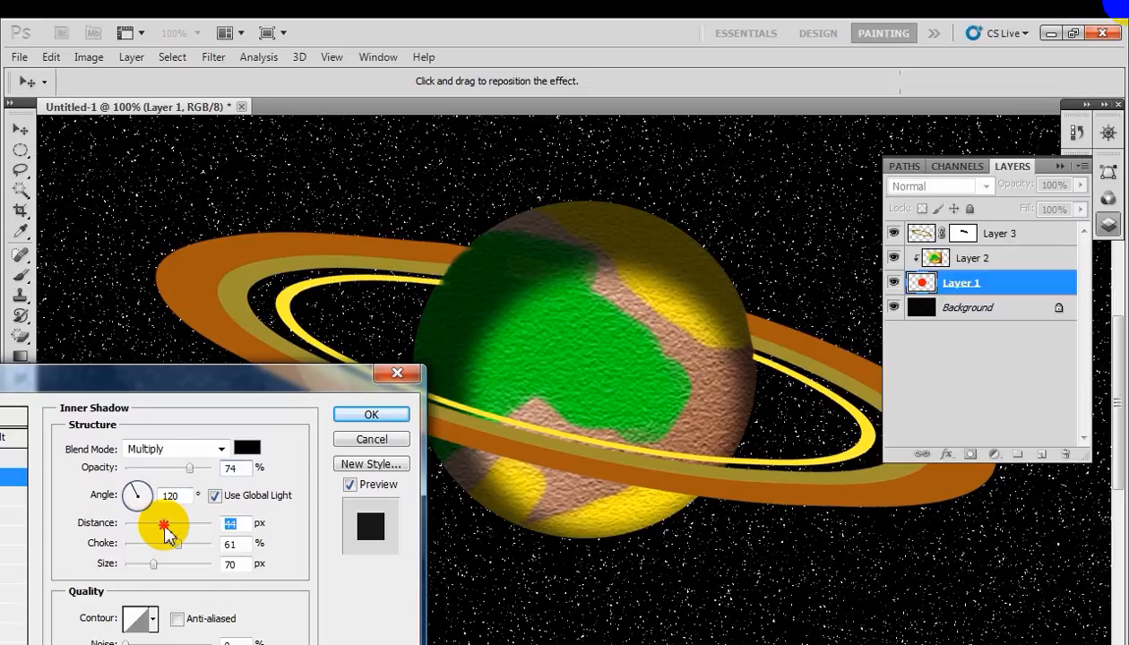
drag(165, 529, 156, 567)
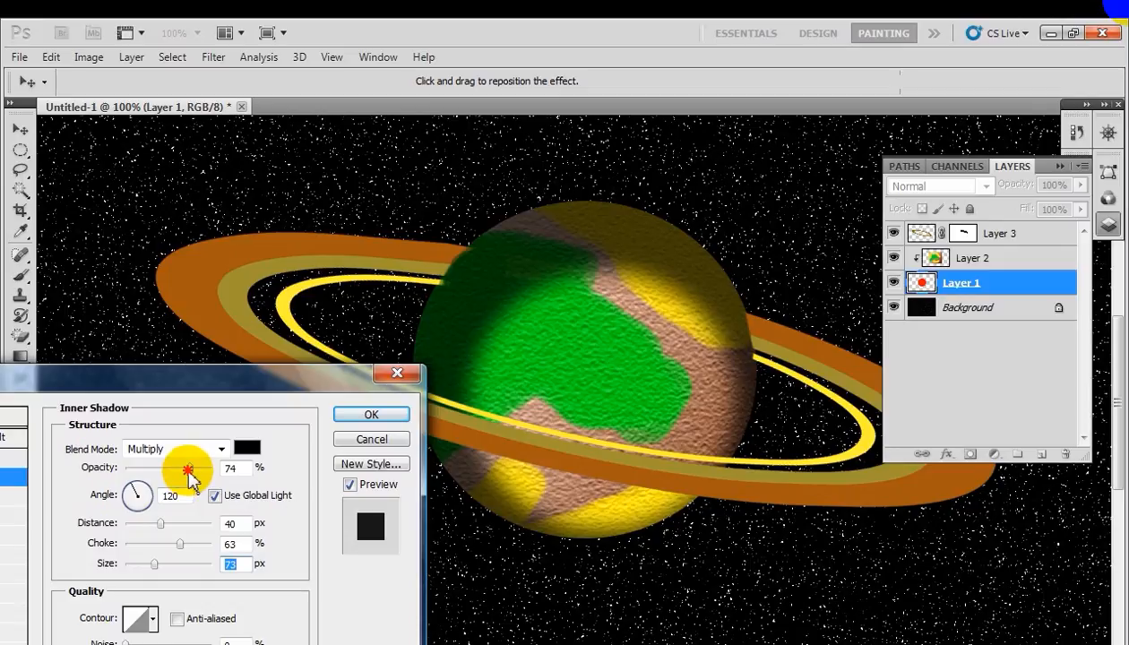
drag(188, 471, 168, 475)
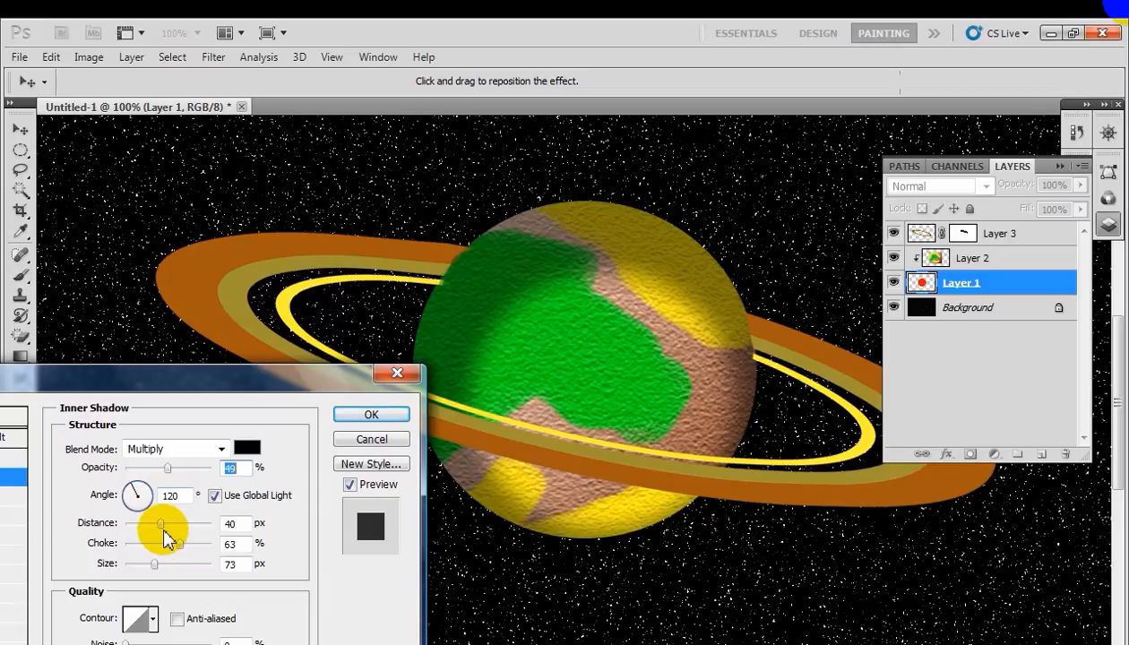
mouse_move(162, 525)
mouse_down()
mouse_move(147, 527)
mouse_move(163, 527)
mouse_up()
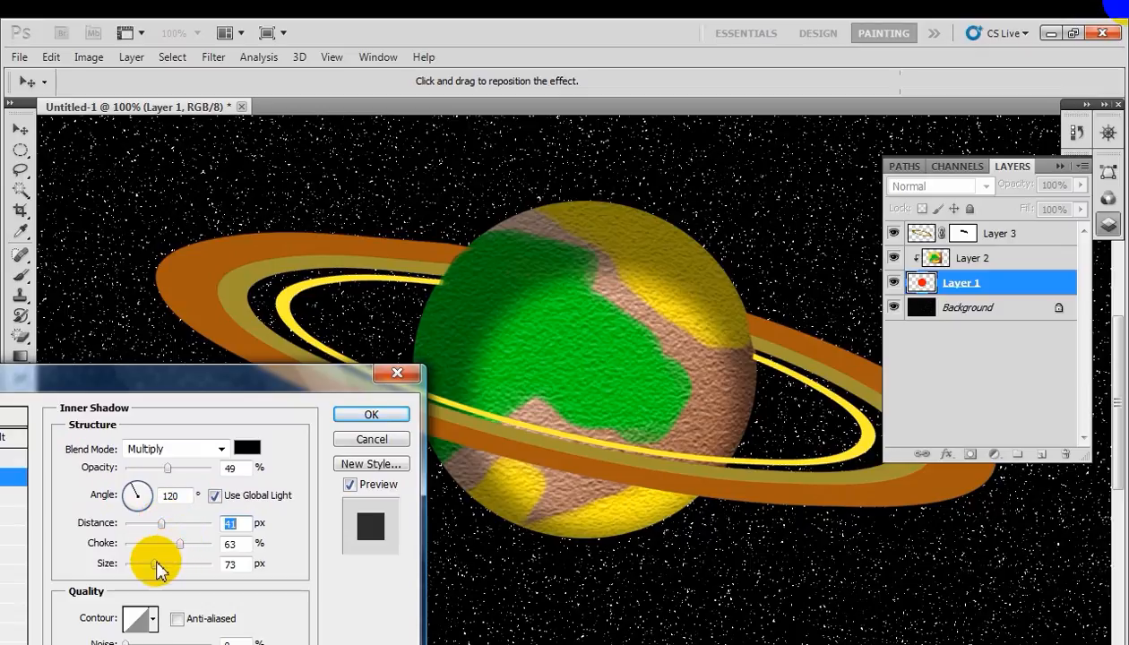
drag(158, 571, 150, 573)
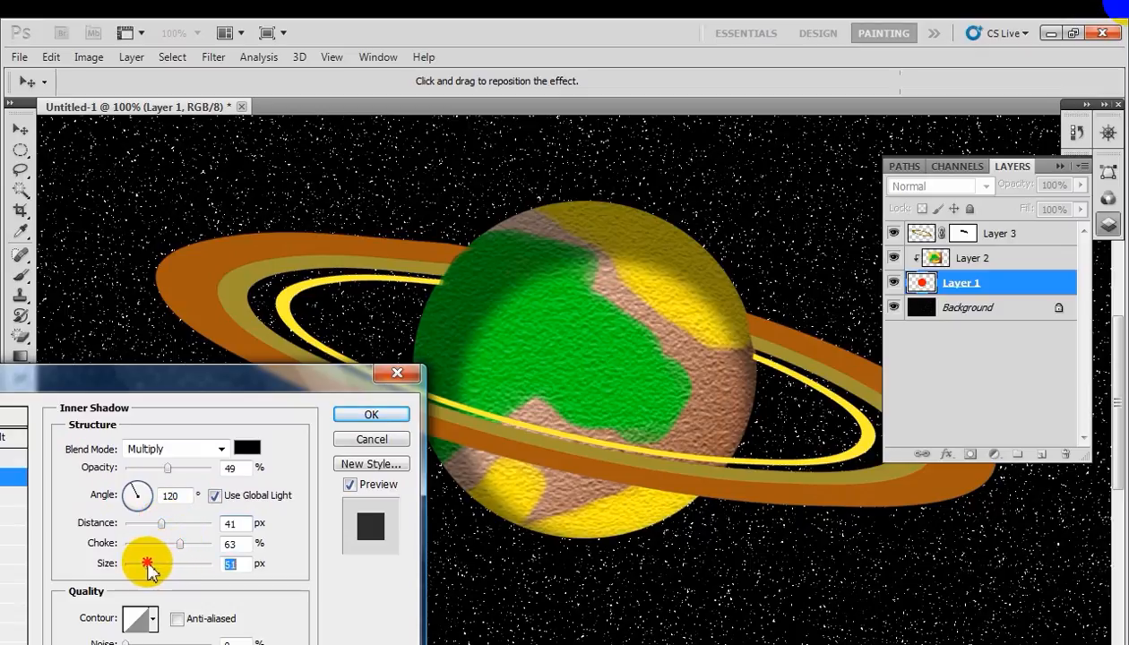
drag(131, 496, 132, 493)
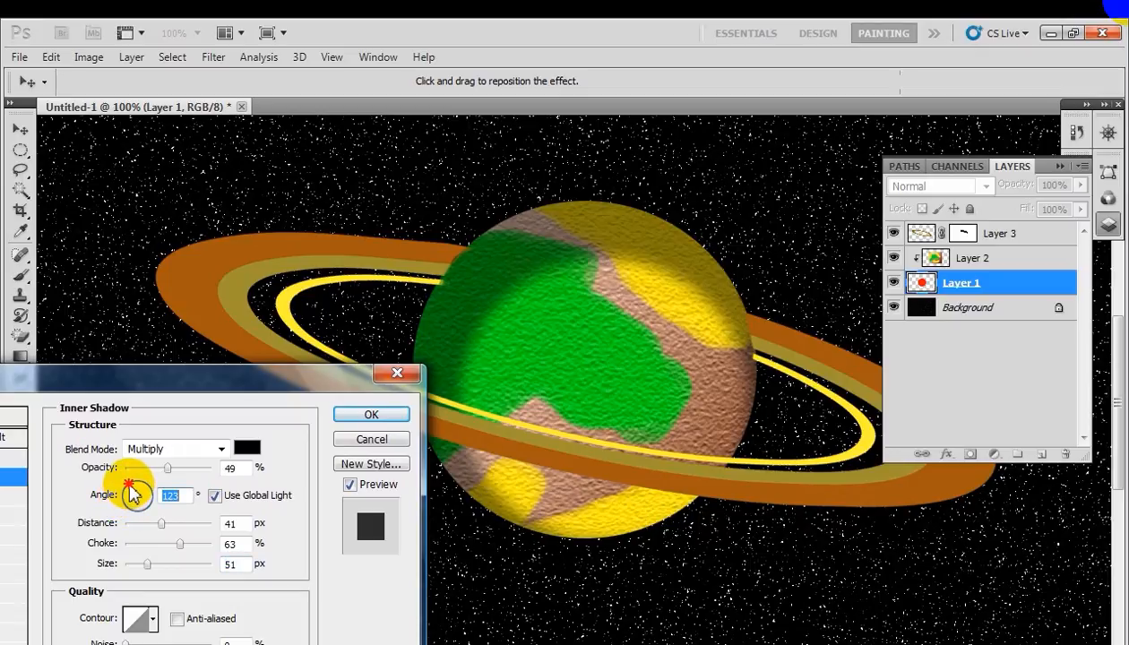
click(362, 415)
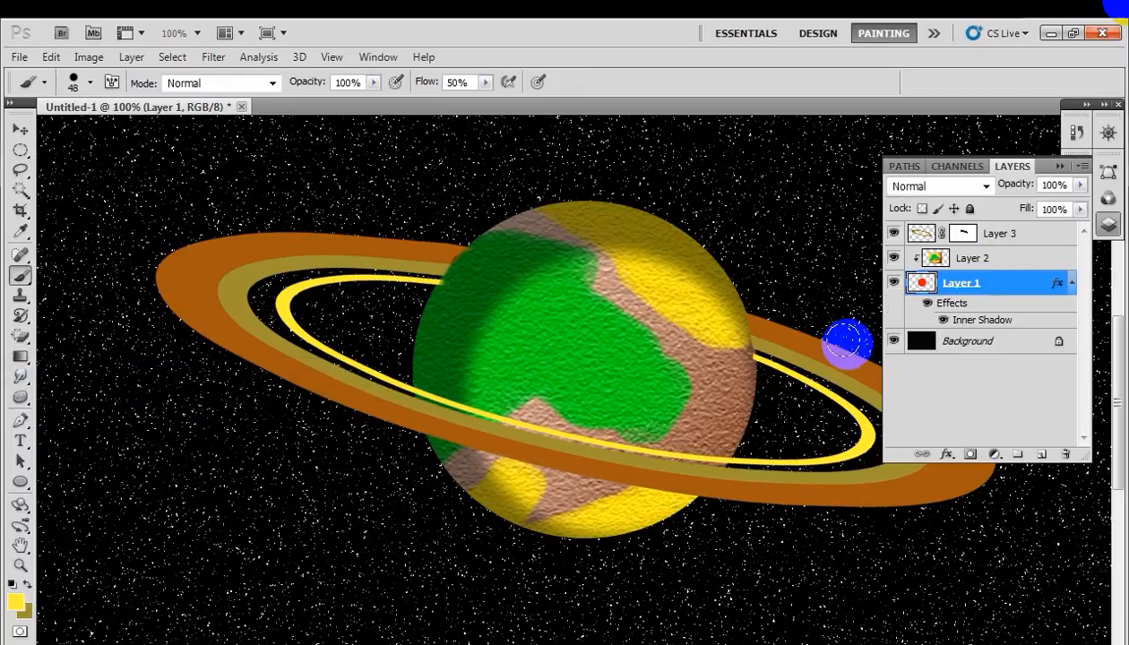
Step: Turn on a Drop Shadow for Layer 3, the rings, keeping the Layer Style dialog clear of most of the planet
click(1023, 242)
right_click(1022, 242)
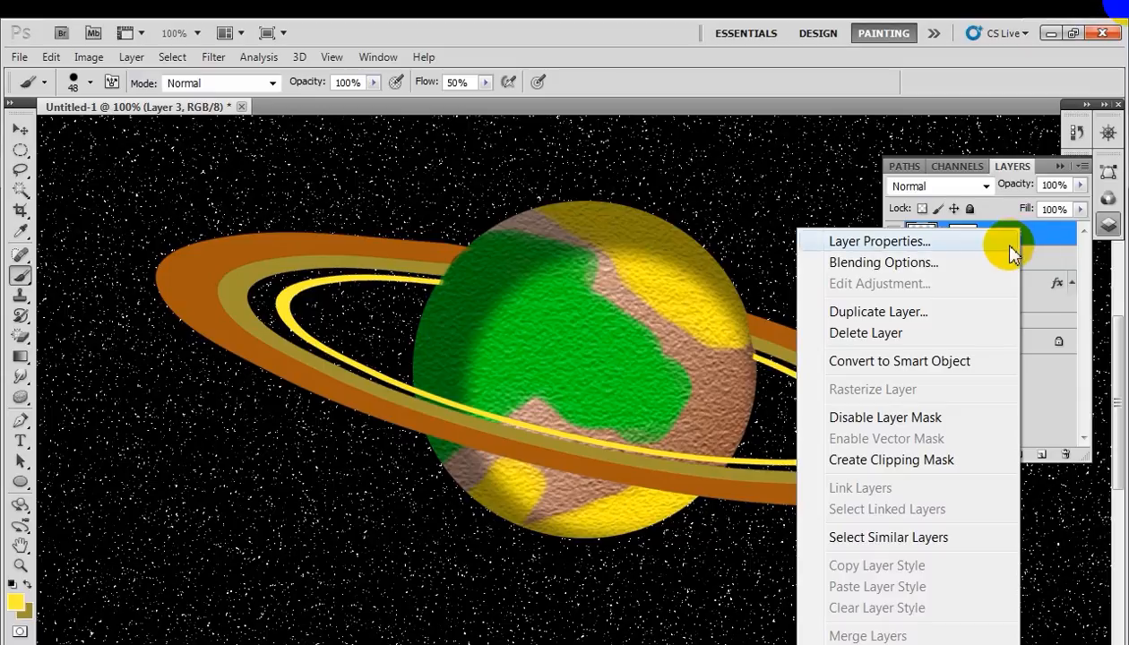
click(959, 262)
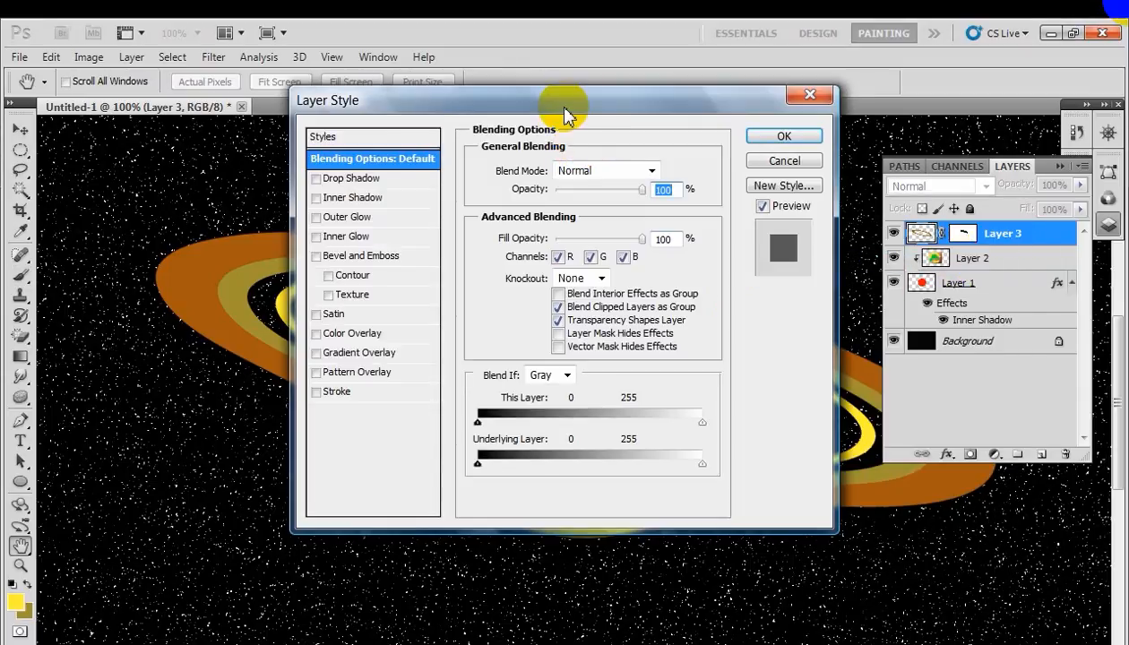
drag(564, 115, 201, 437)
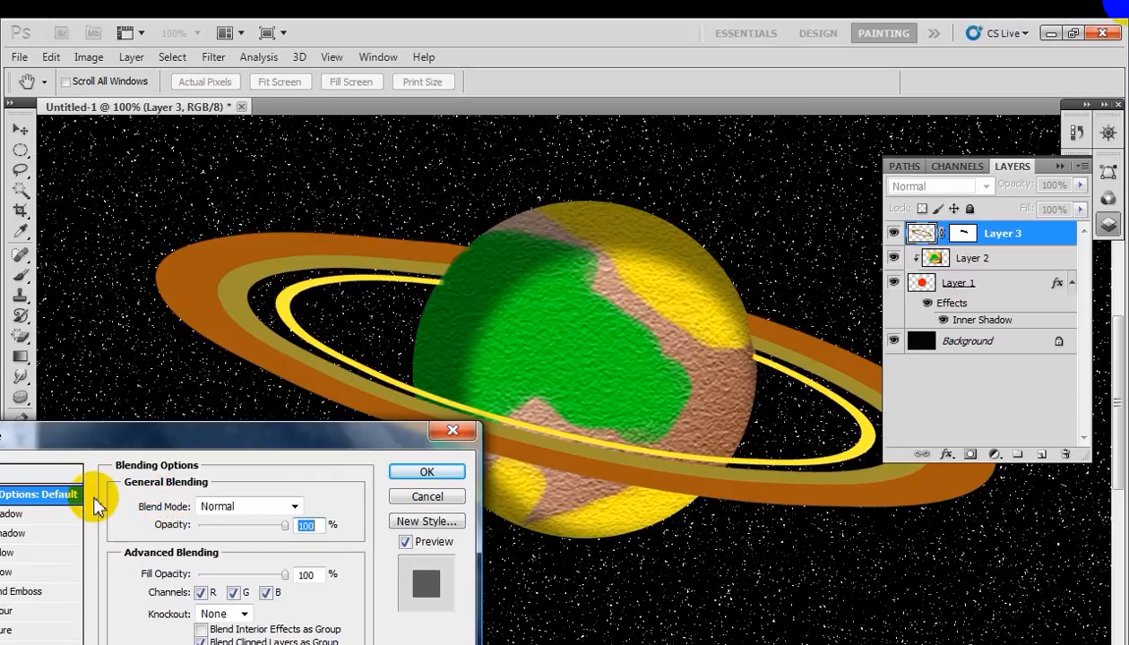
drag(107, 448, 185, 448)
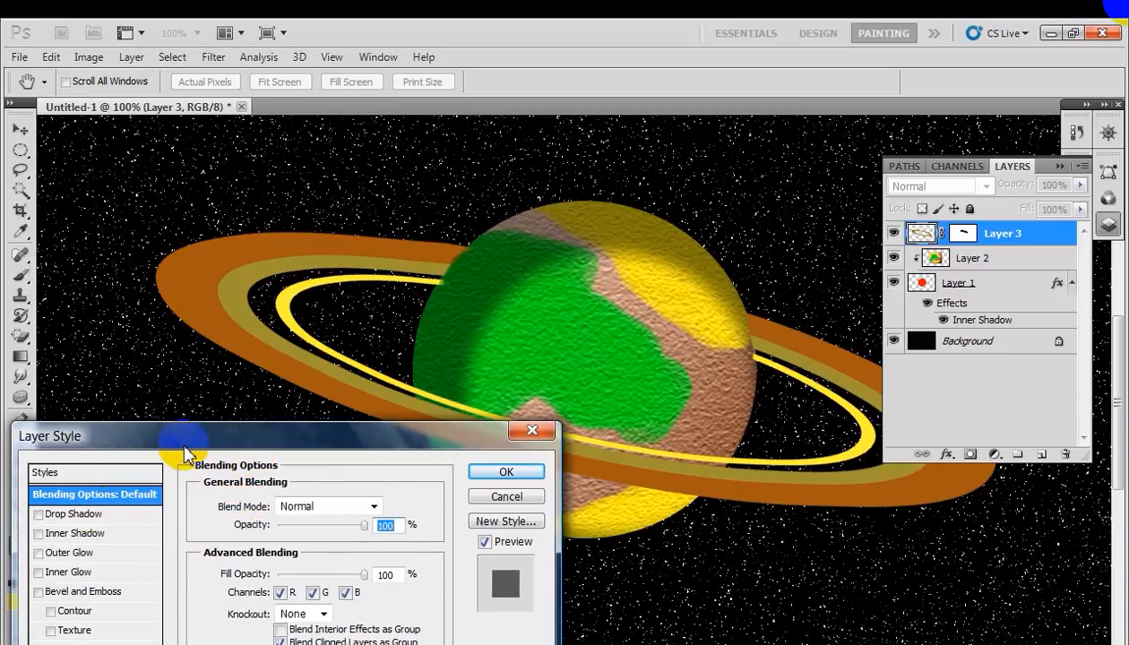
click(38, 515)
click(66, 518)
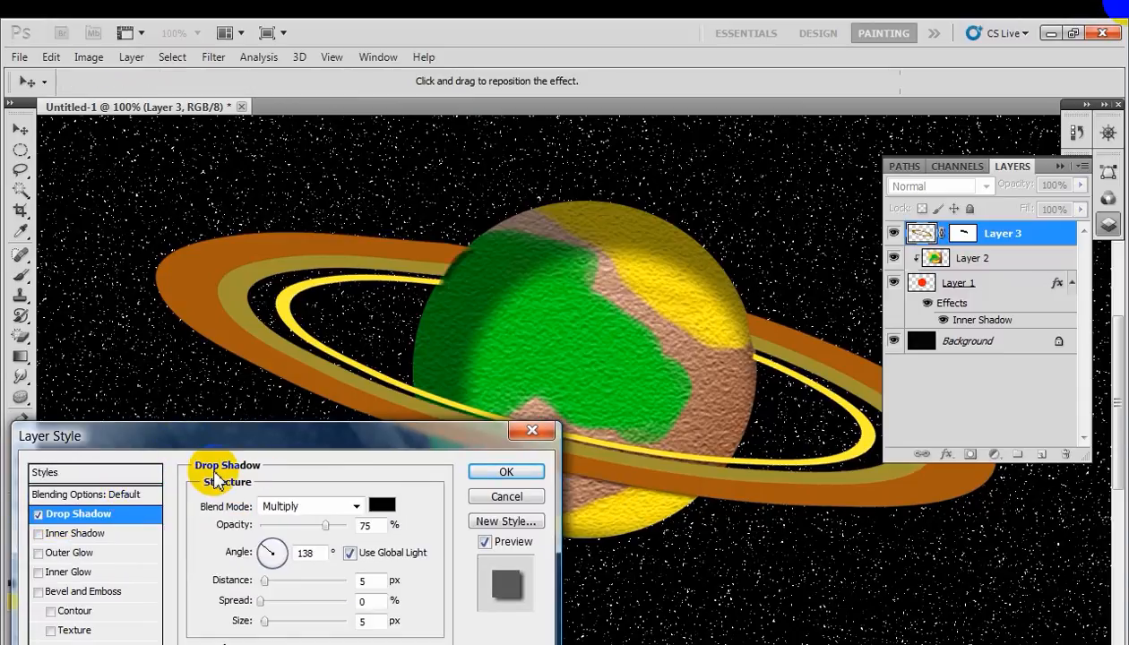
Step: Set the rings' Drop Shadow to 40% opacity, -94° angle and 63 px distance, and apply the style
click(261, 555)
click(265, 584)
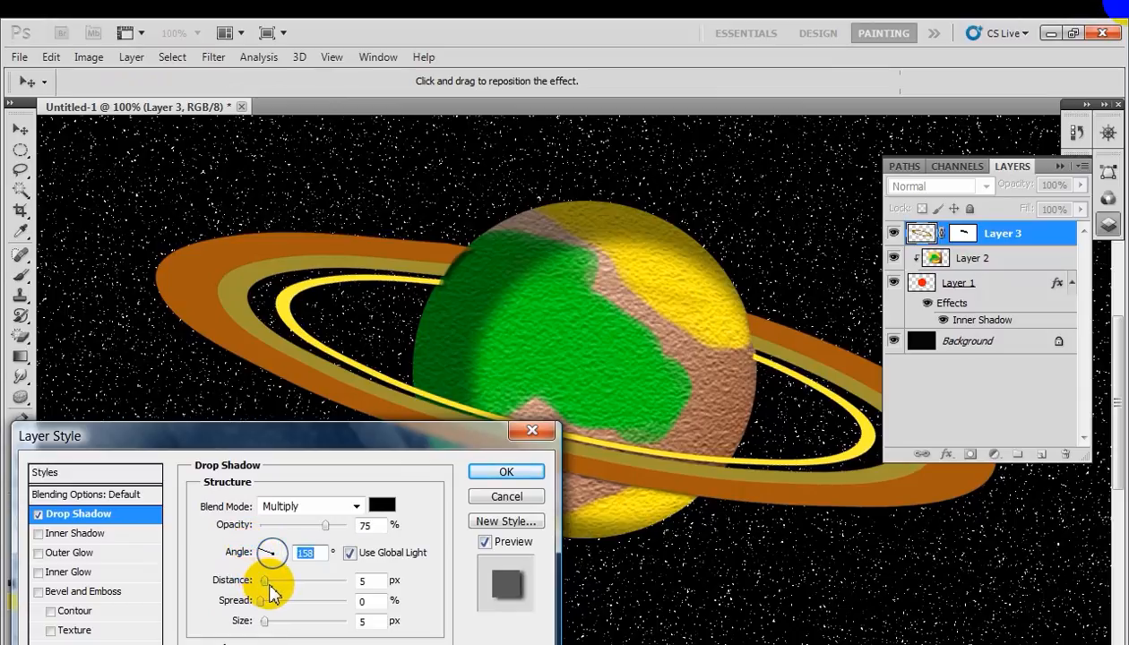
drag(266, 583, 321, 585)
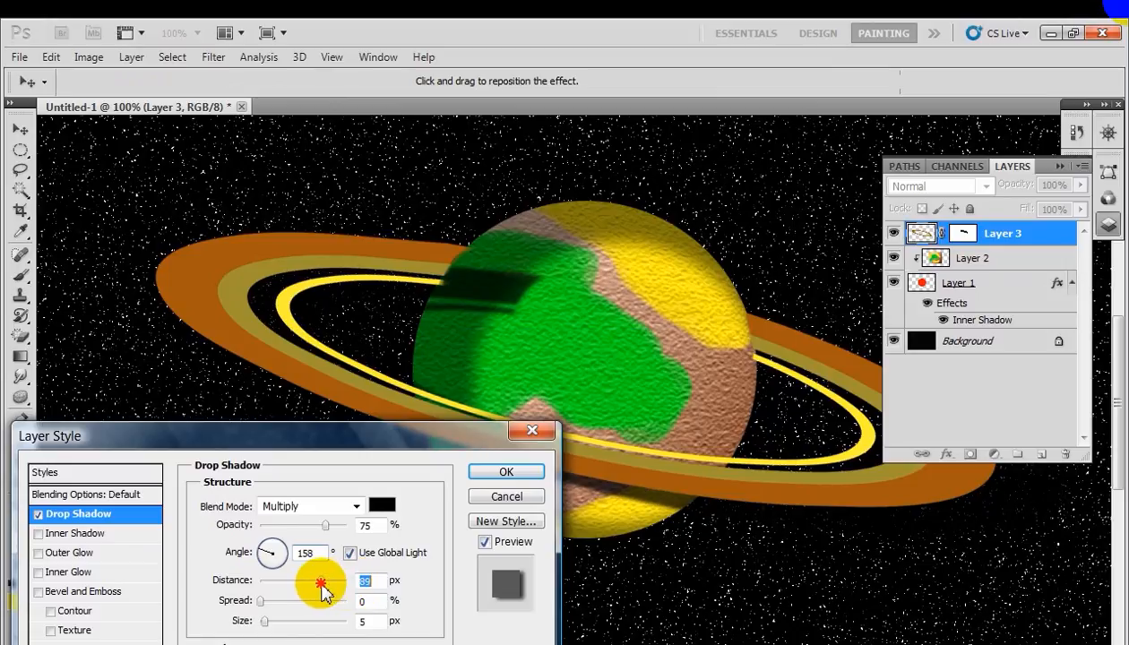
mouse_move(276, 554)
mouse_down()
mouse_move(265, 549)
mouse_move(272, 565)
mouse_up()
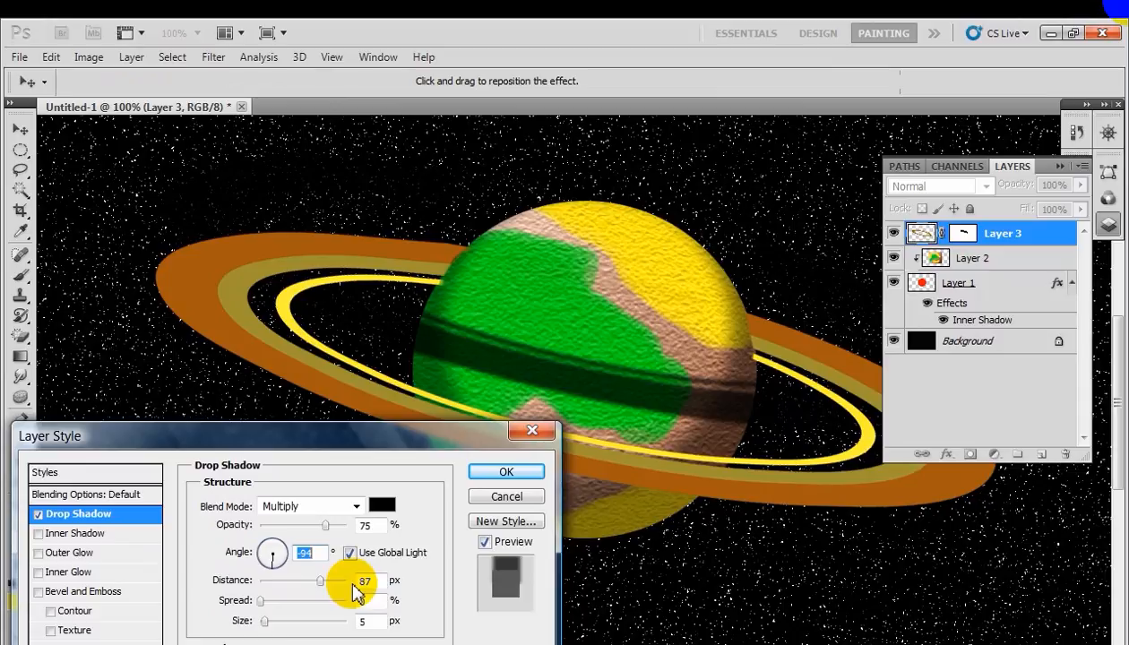
drag(367, 439, 366, 442)
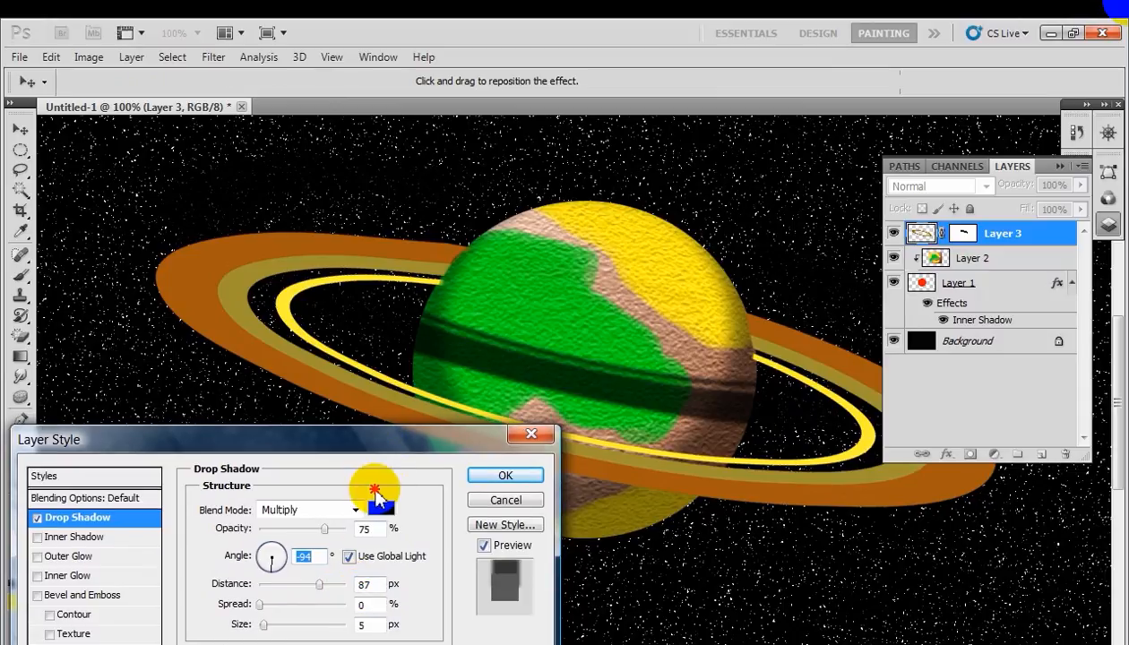
drag(321, 587, 310, 598)
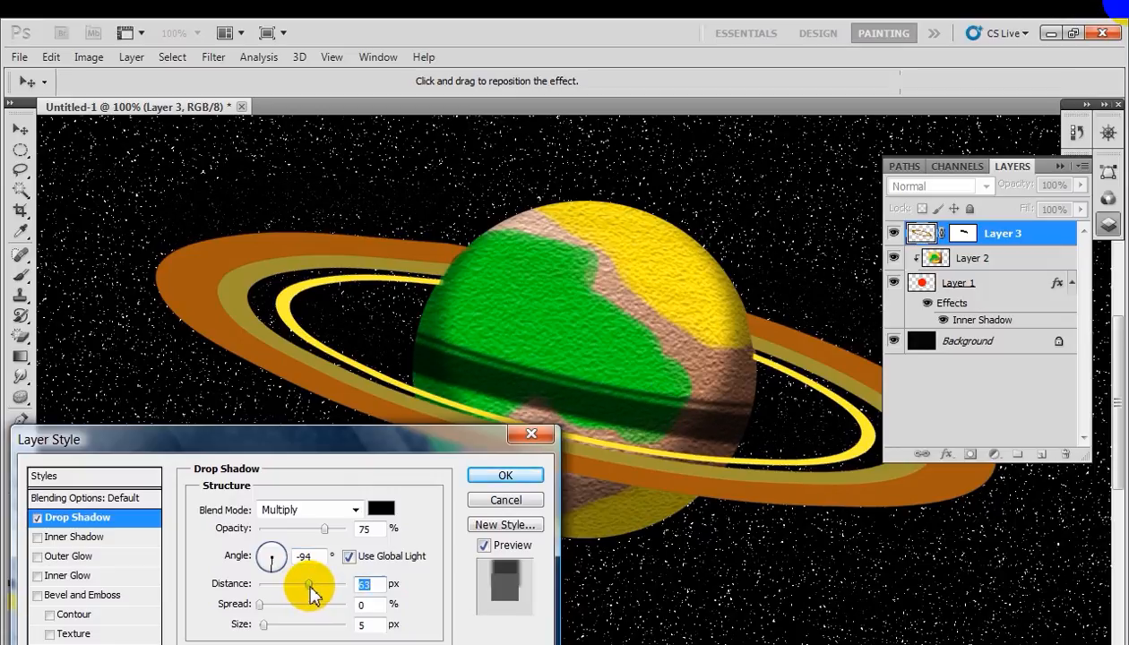
drag(325, 530, 306, 536)
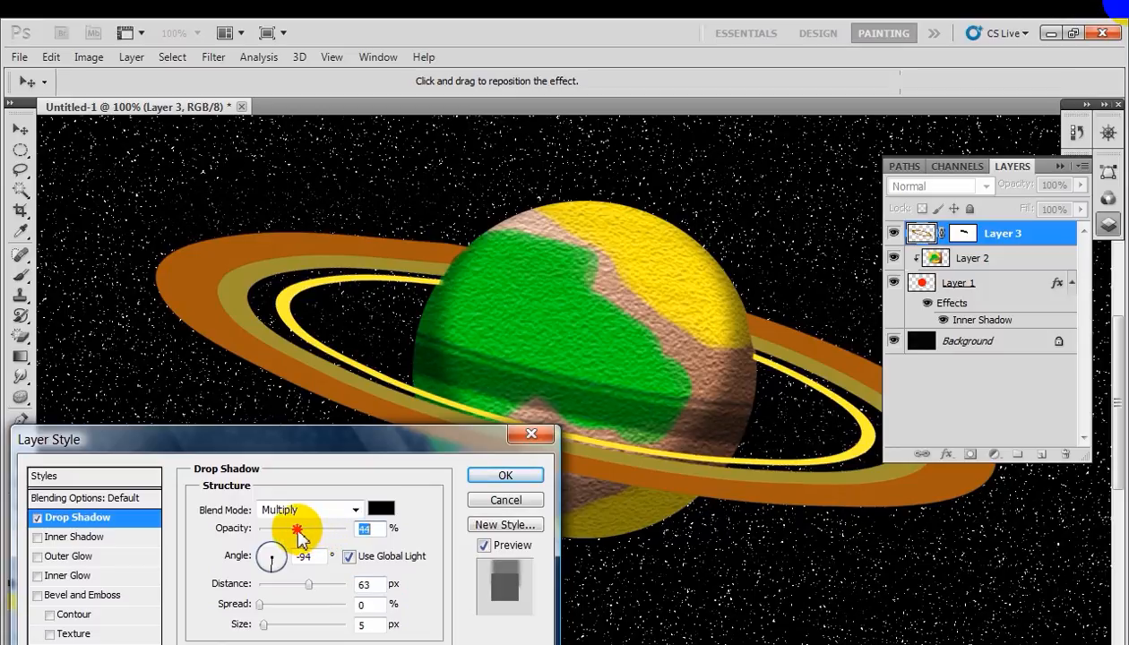
drag(296, 538, 294, 537)
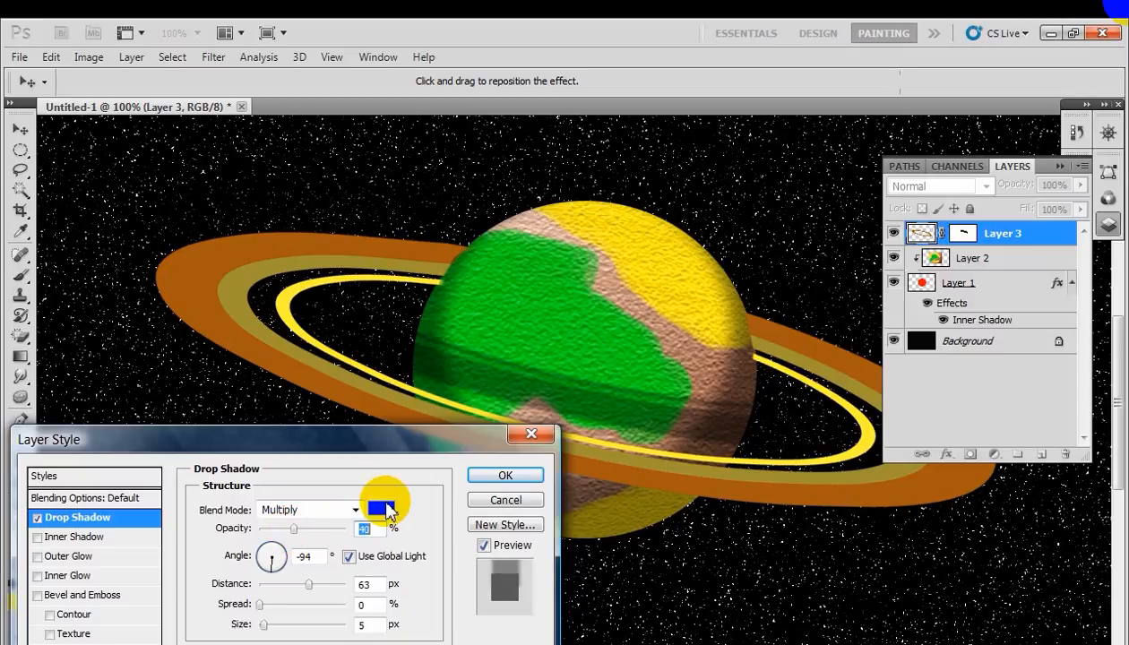
click(477, 480)
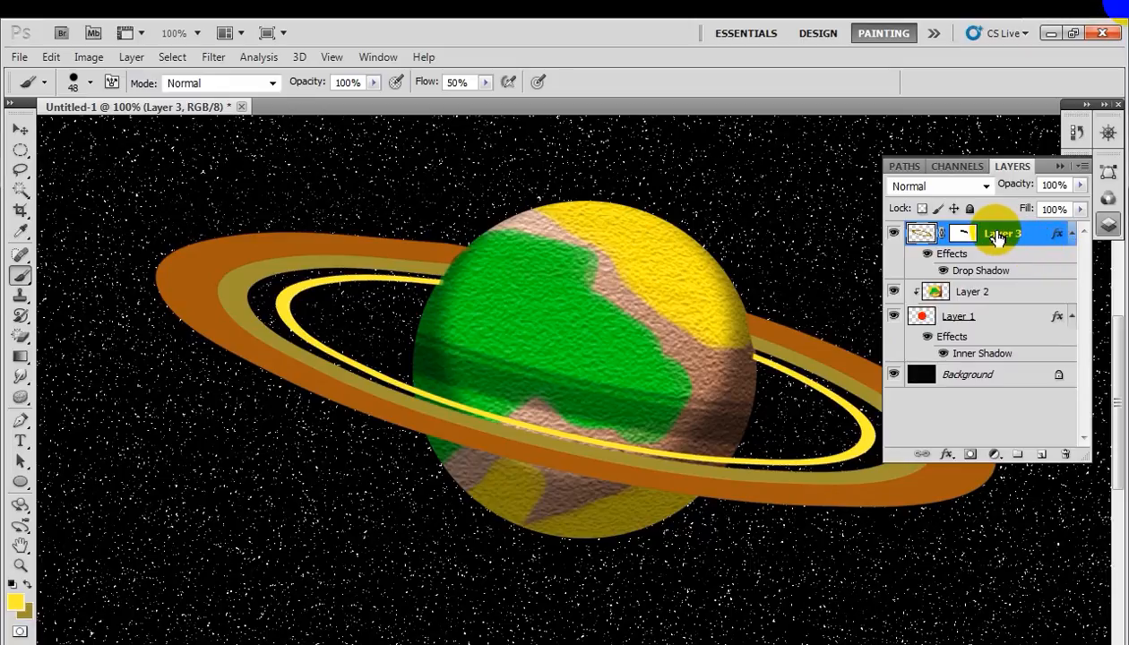
Step: Add a second mask to Layer 3 and set the foreground colour to white with black as the background
click(971, 457)
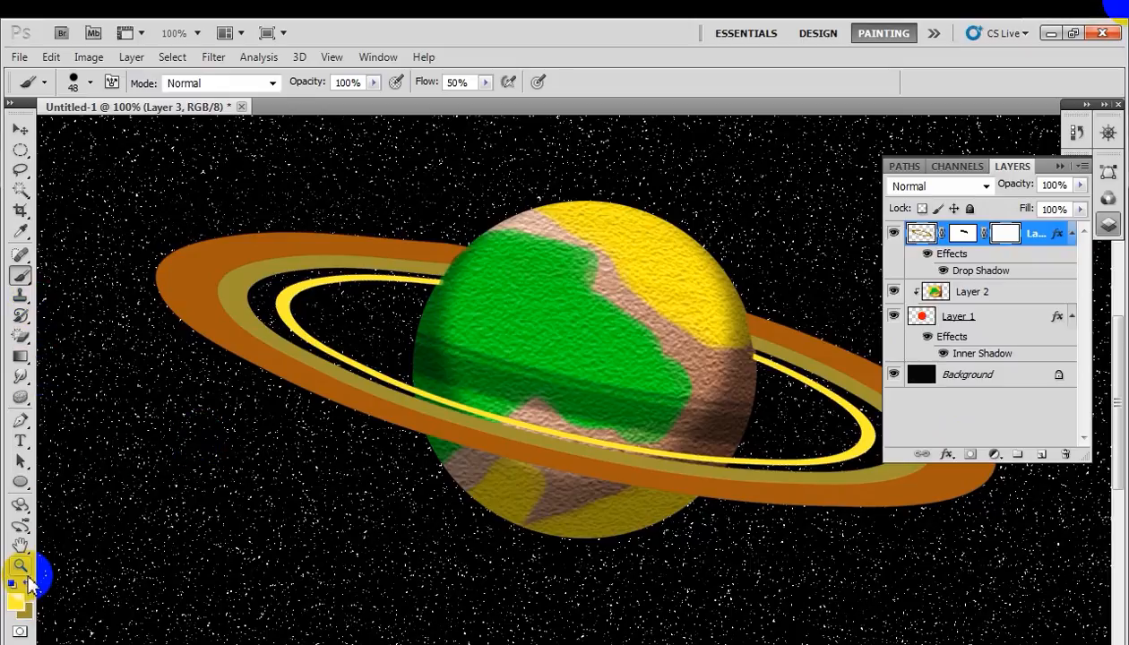
click(13, 586)
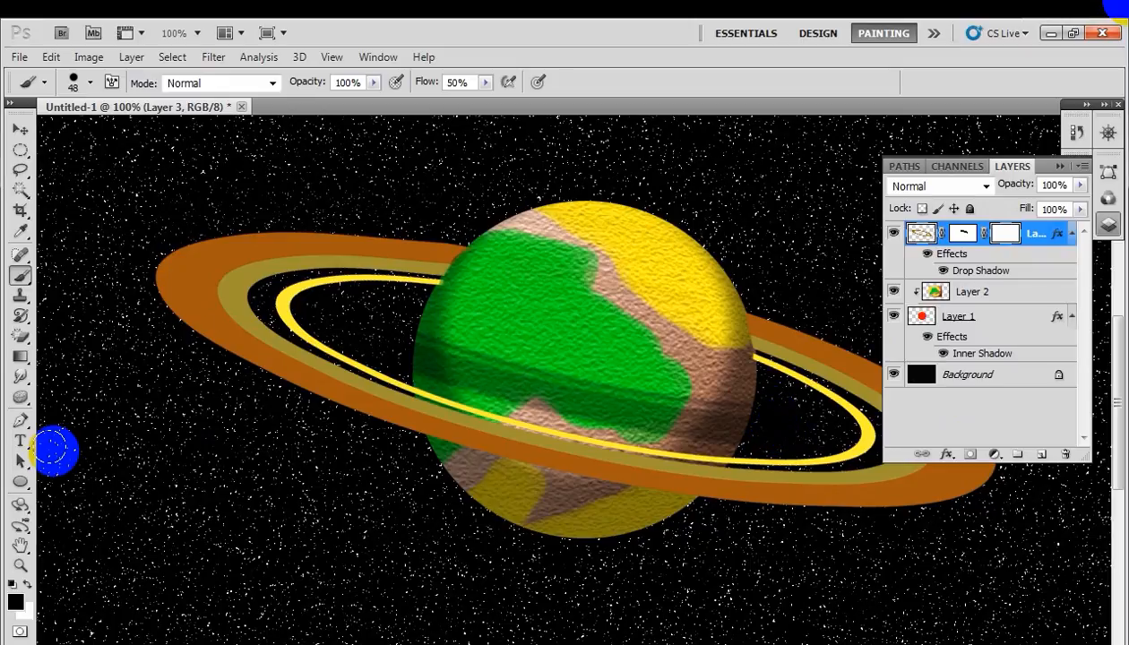
click(27, 585)
Step: Try brushing white and black on Layer 3 in the dark gap between the planet and the inner yellow ring
click(779, 422)
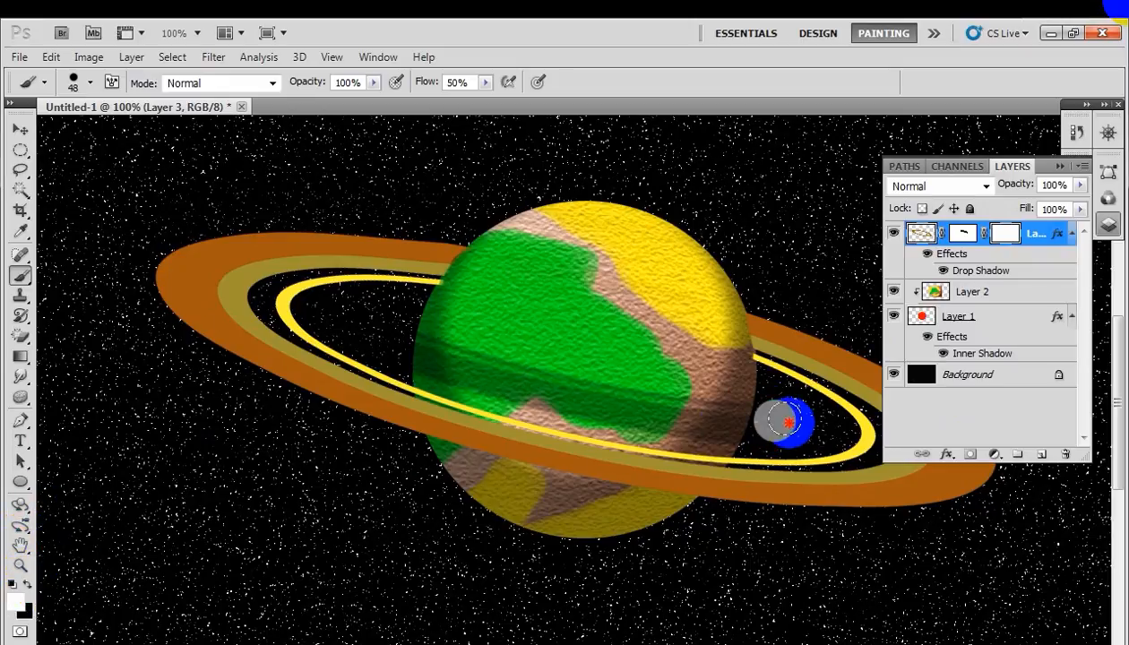
click(782, 424)
click(1009, 237)
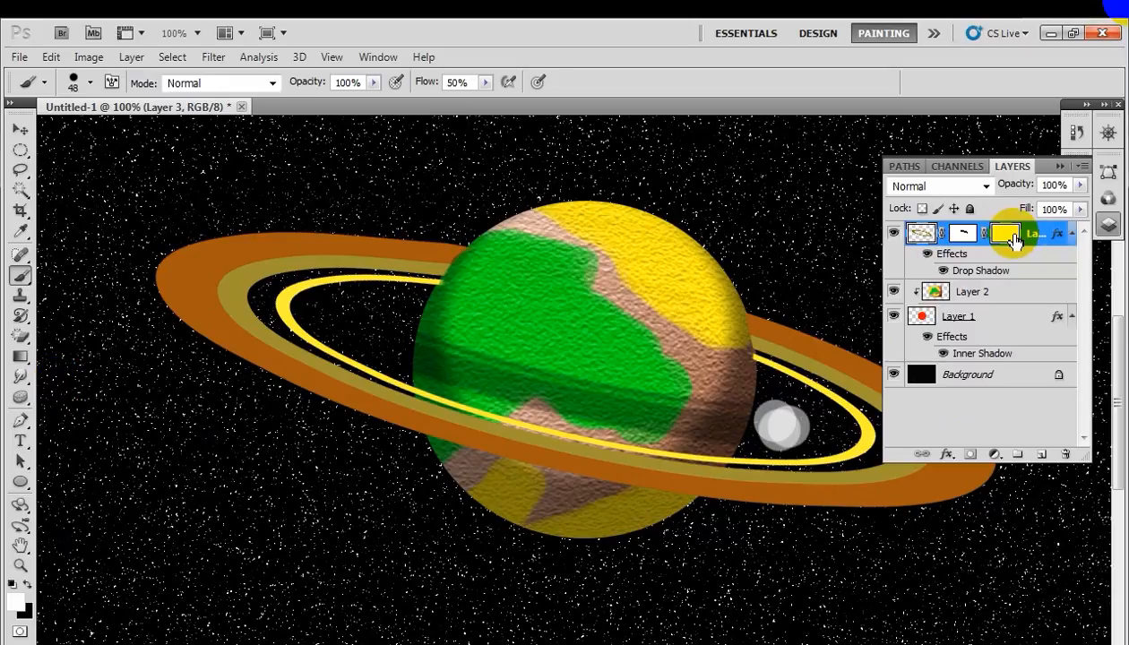
click(789, 400)
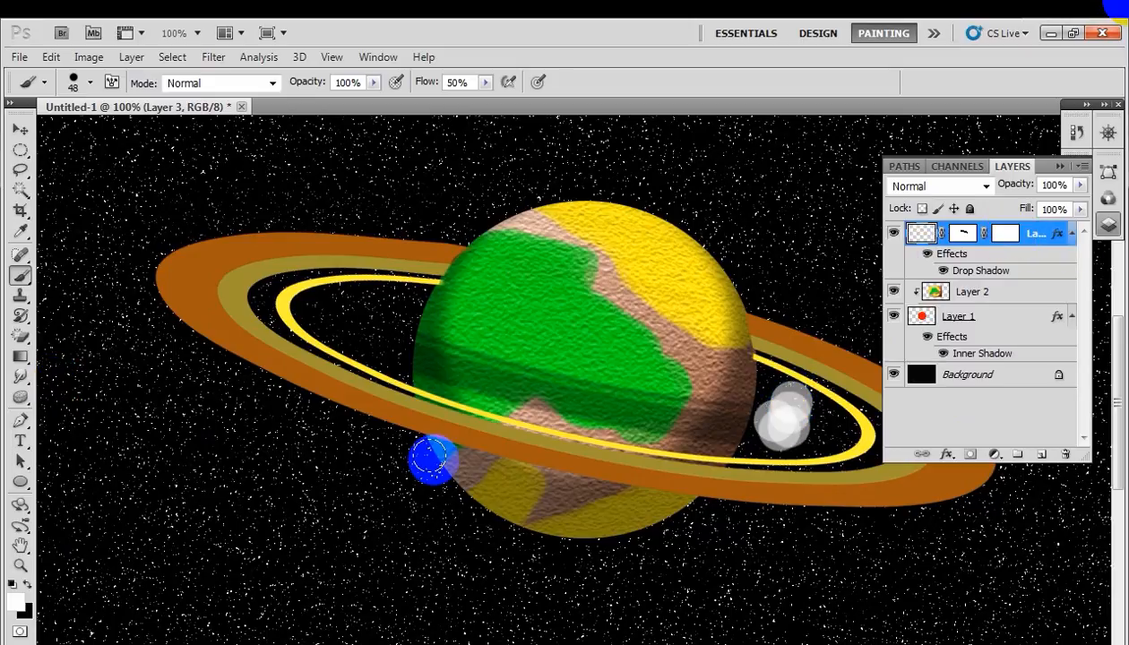
click(22, 583)
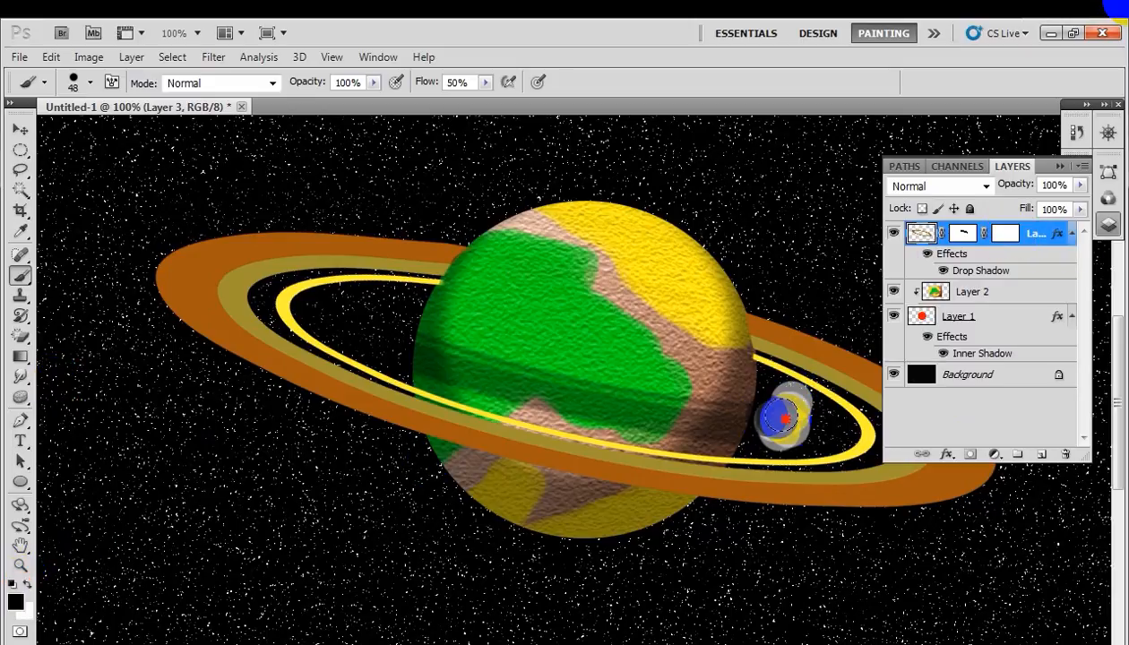
mouse_move(793, 403)
mouse_down()
mouse_move(787, 423)
mouse_move(769, 398)
mouse_up()
Step: Step back through the history to undo the black and white brush strokes beside the planet
click(51, 57)
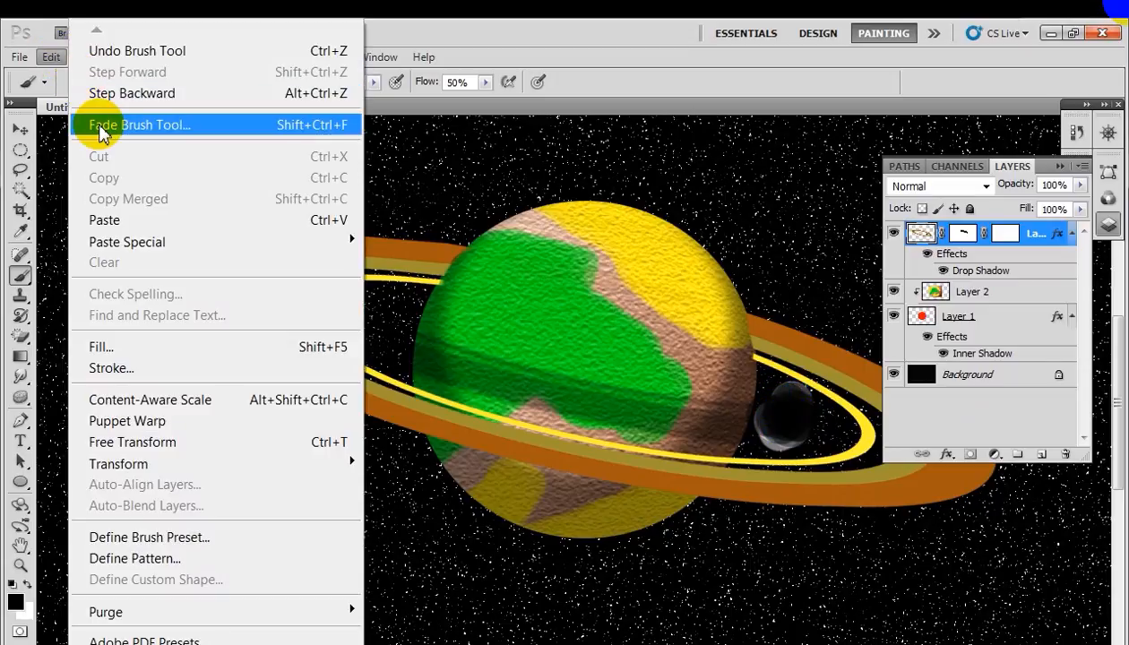
click(106, 93)
click(49, 57)
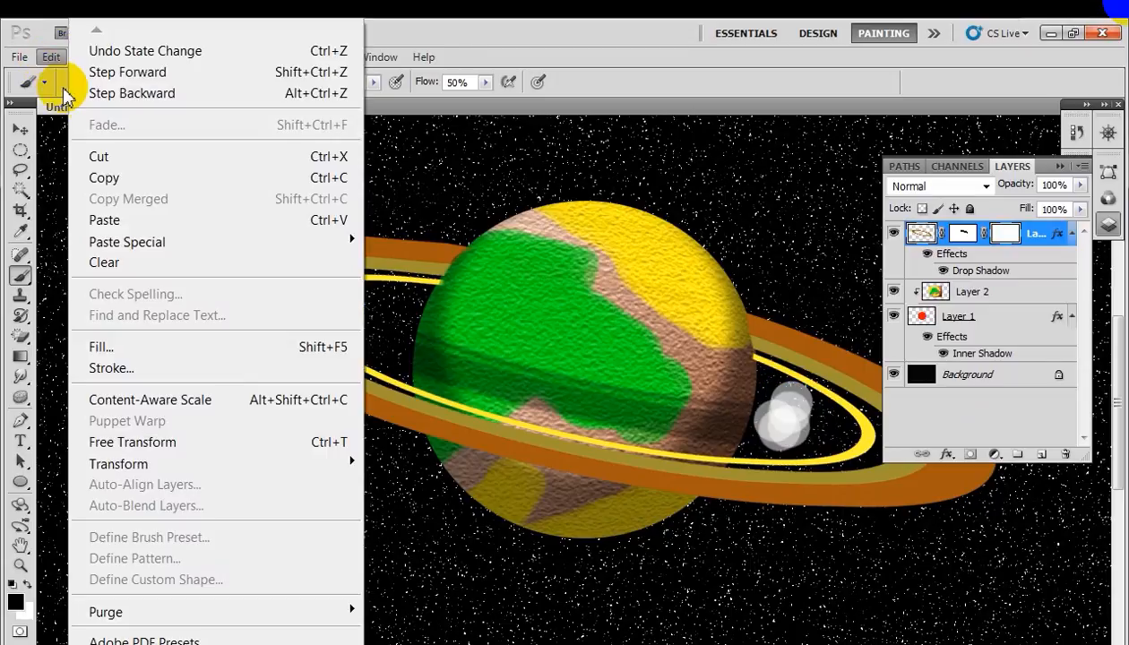
click(82, 93)
click(49, 56)
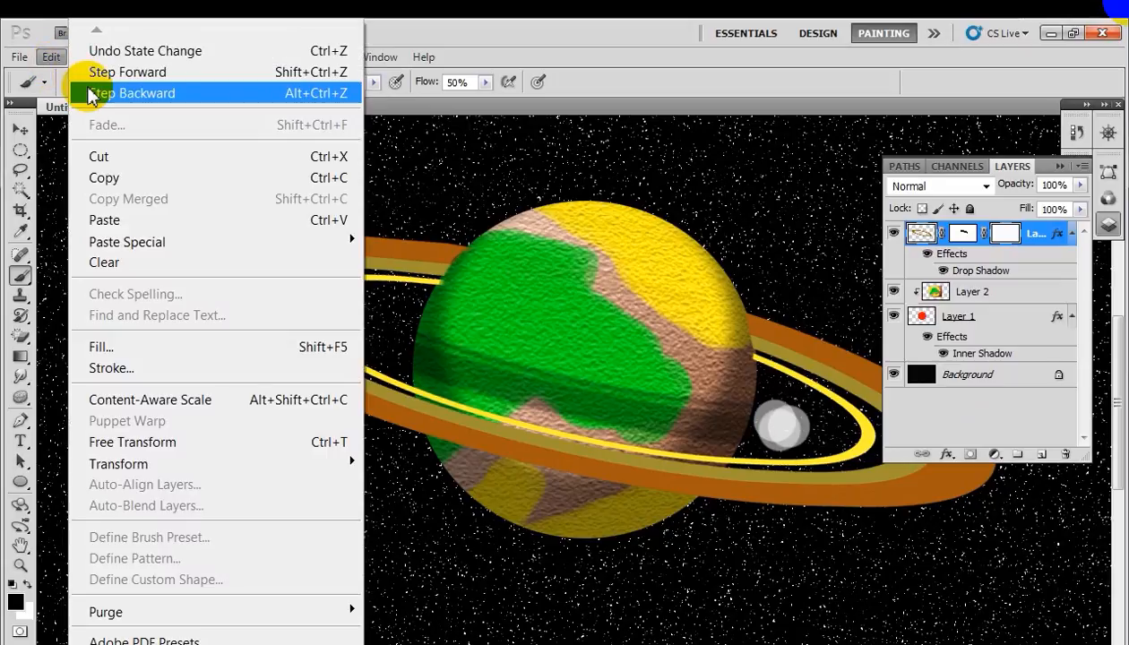
click(90, 94)
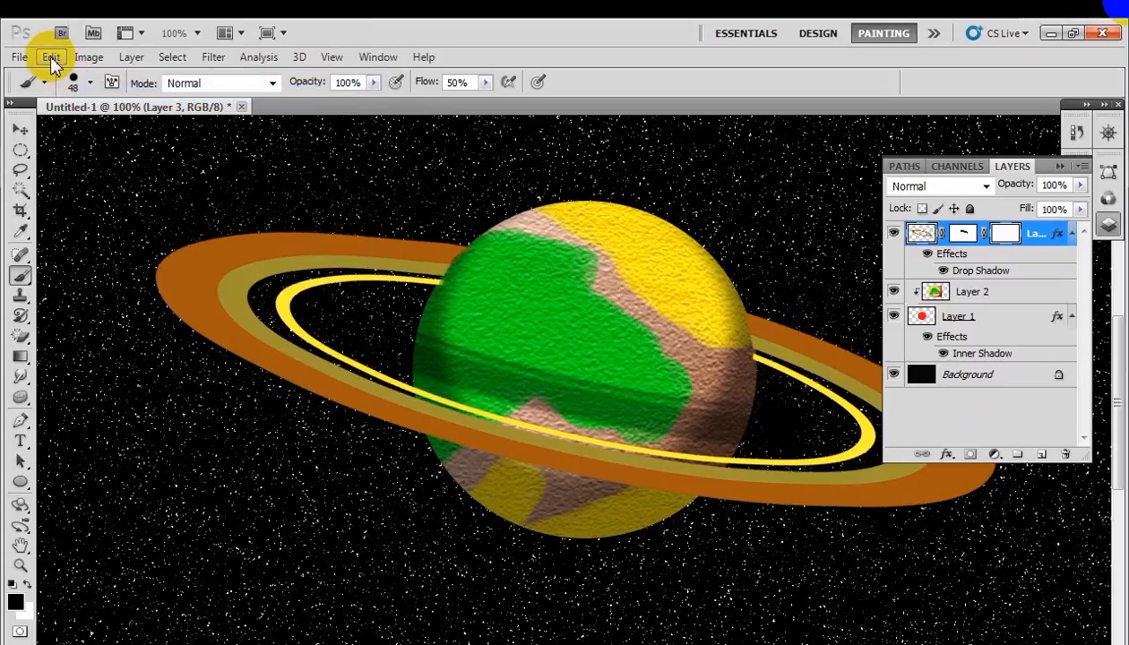
Step: Step back one more state in the history and collapse the layers list to clear the view of the rings
click(50, 57)
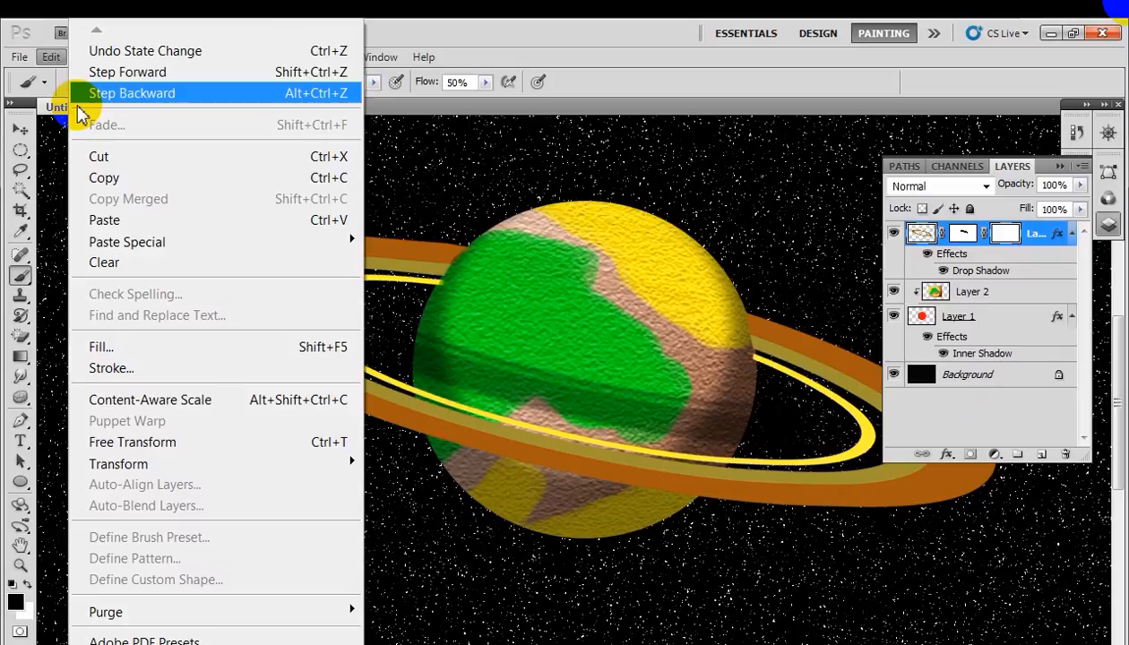
click(102, 99)
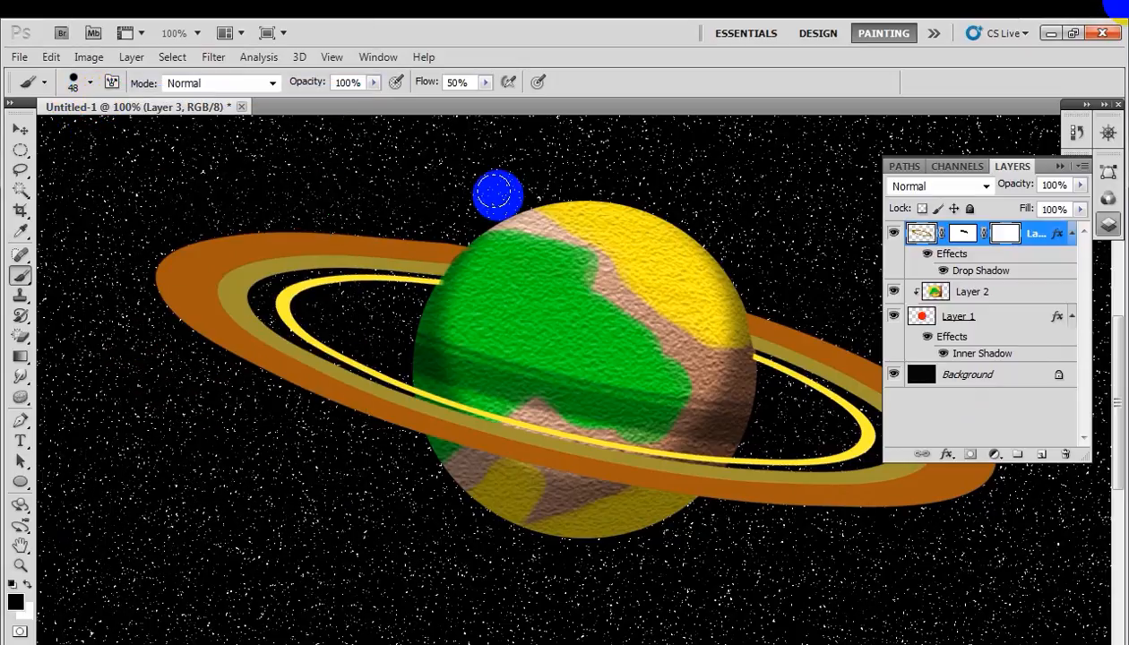
click(1060, 168)
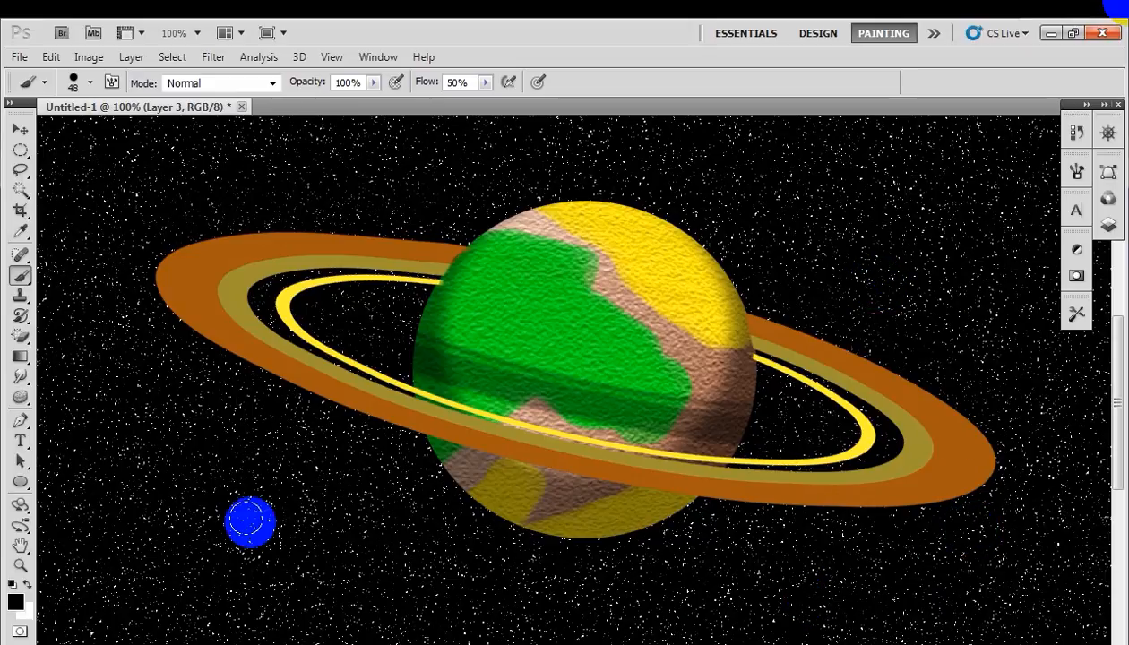
Step: Create a wide text box below the ringed planet and set its text colour to bright green, #00f40e
click(22, 441)
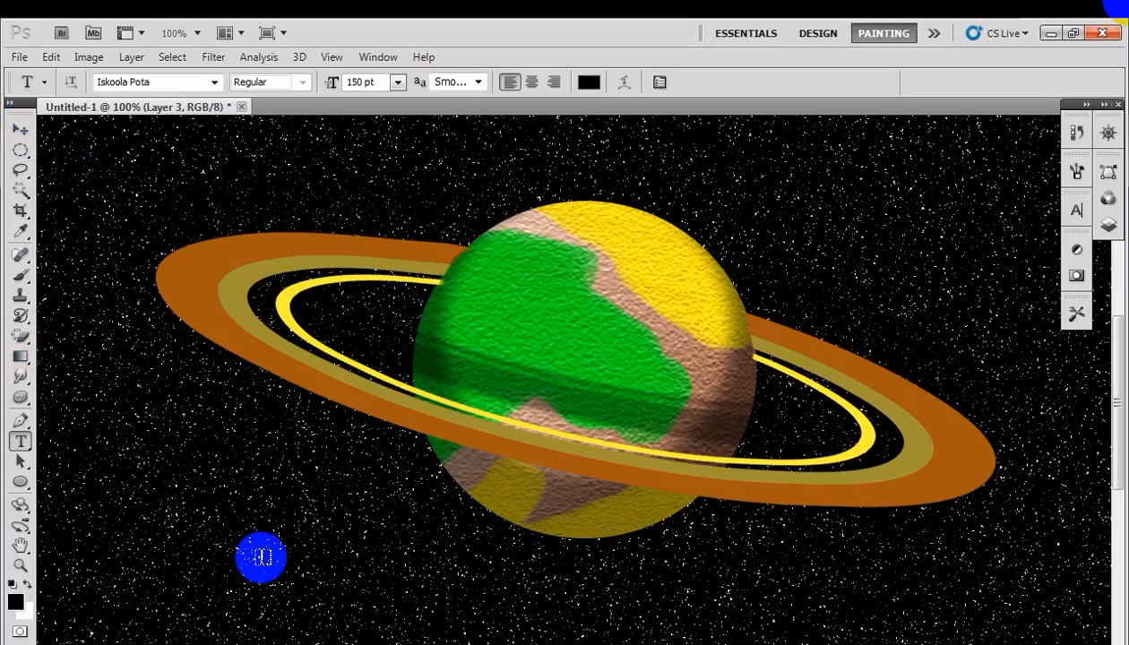
drag(260, 554, 895, 644)
click(594, 83)
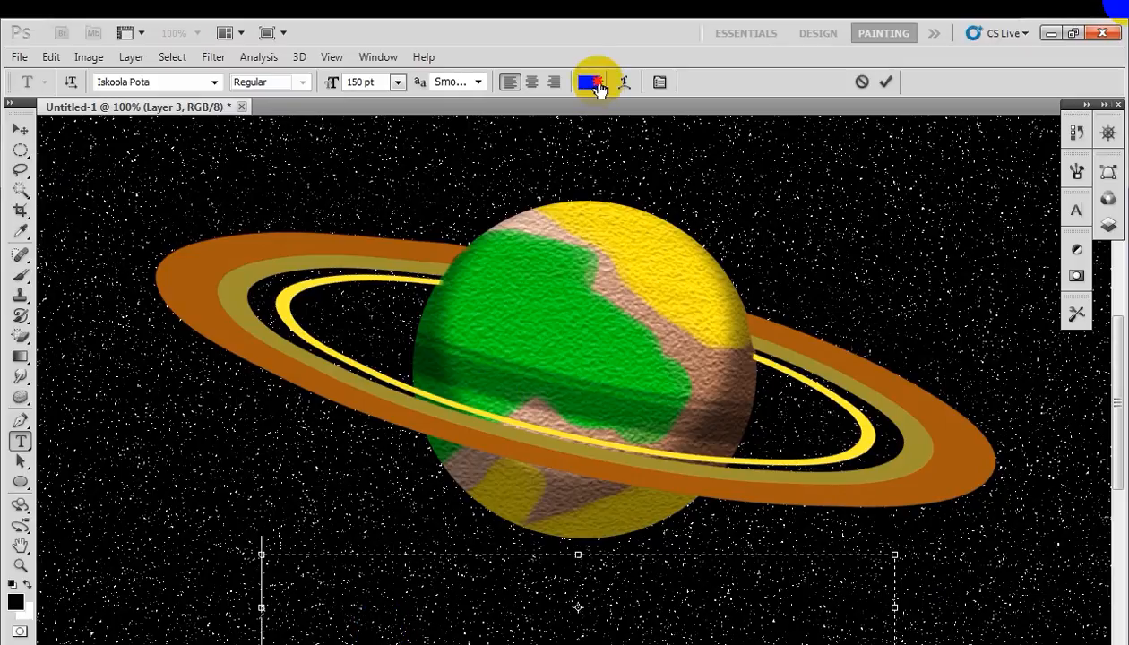
click(241, 290)
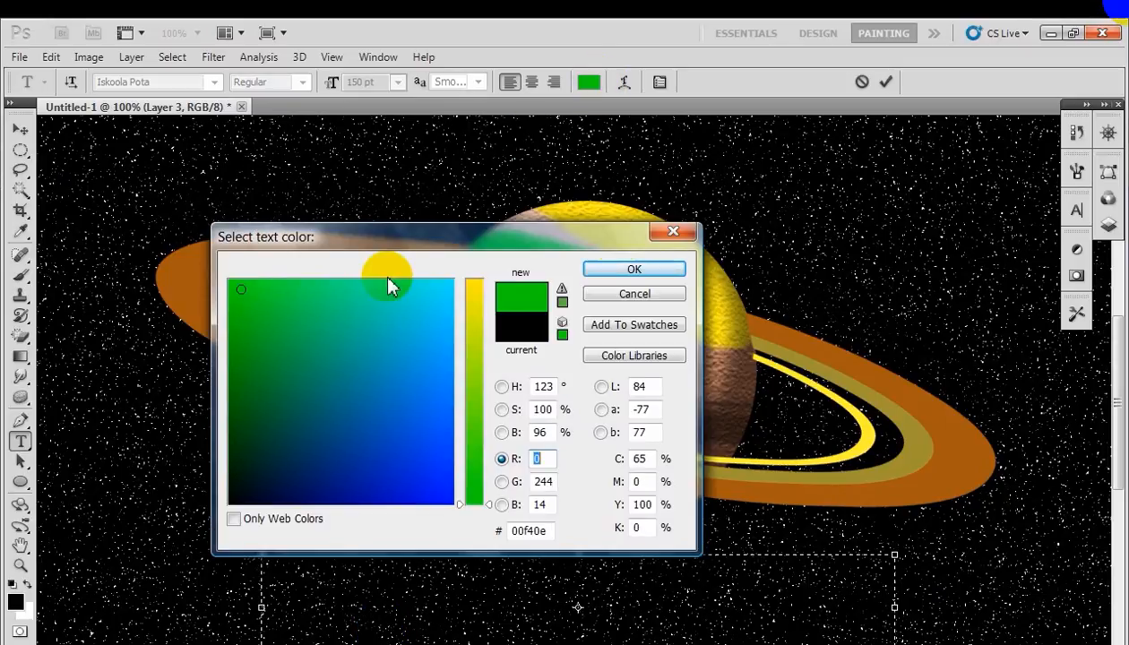
click(628, 269)
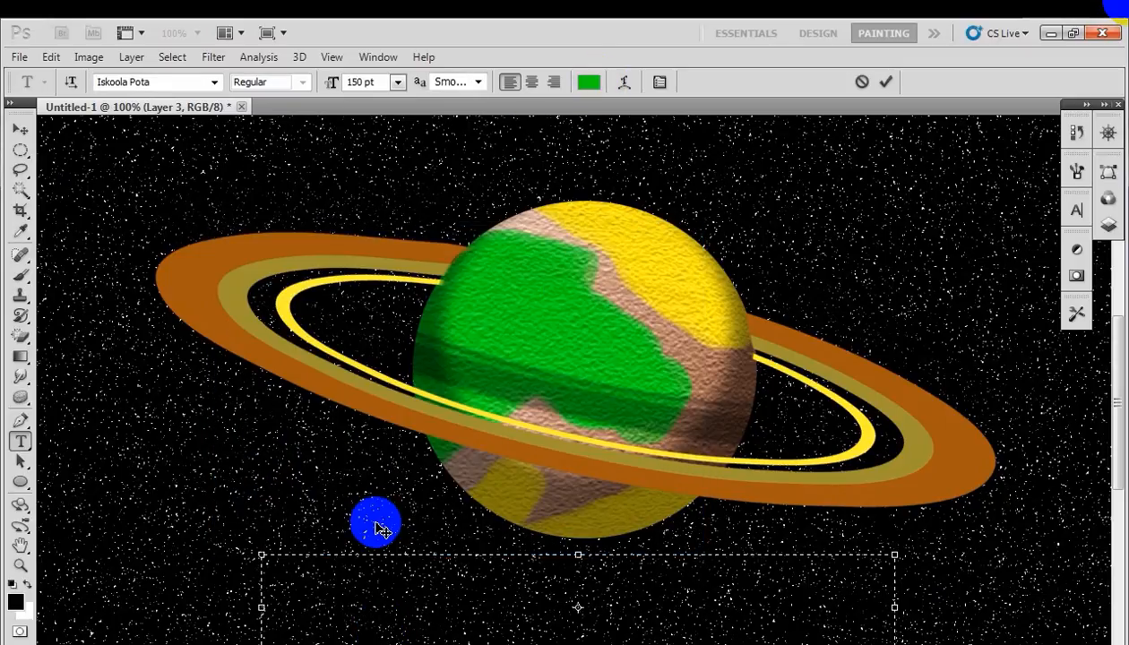
Step: Enter the caption "That's It...." in the text box below the planet and commit it
text(That)
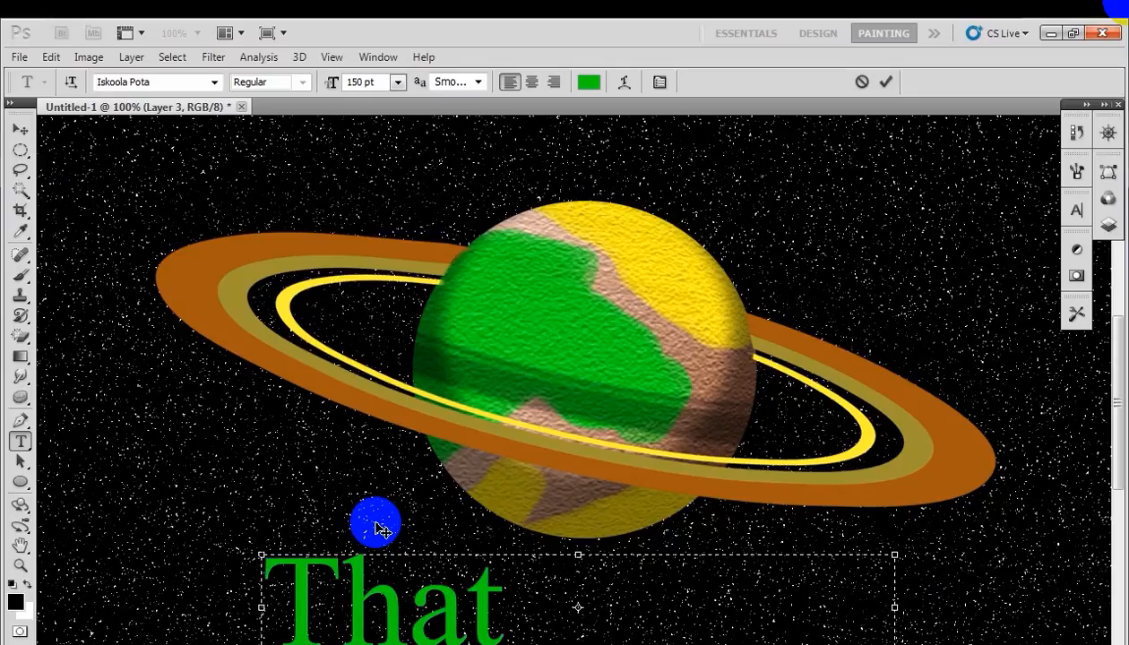
text('s)
text( It....)
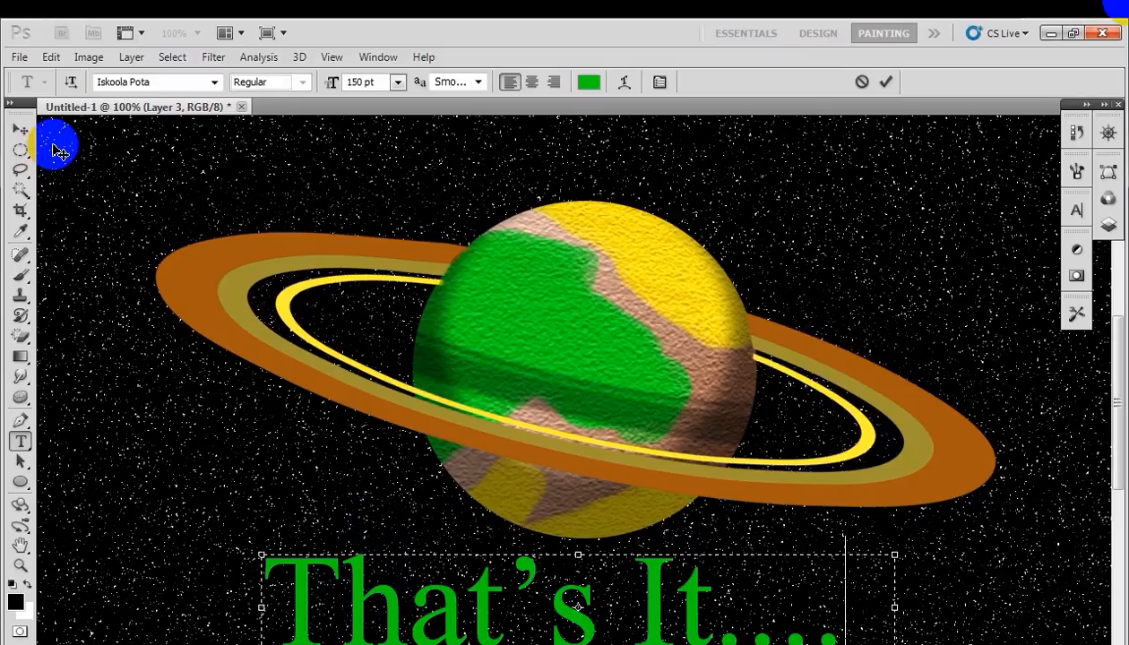
click(20, 149)
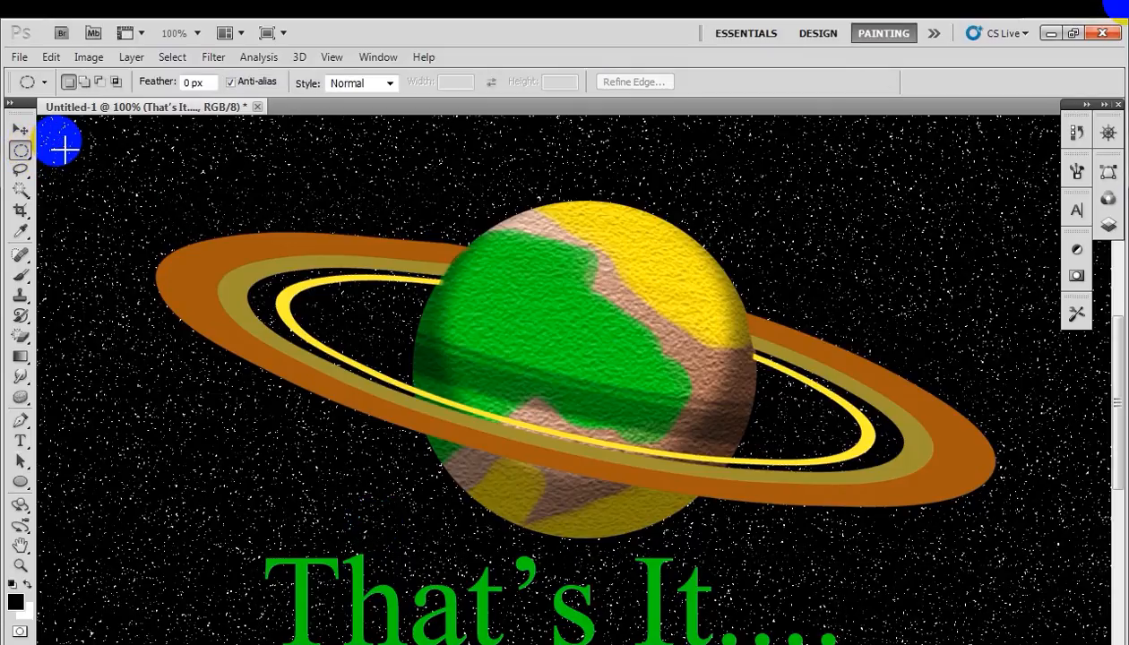